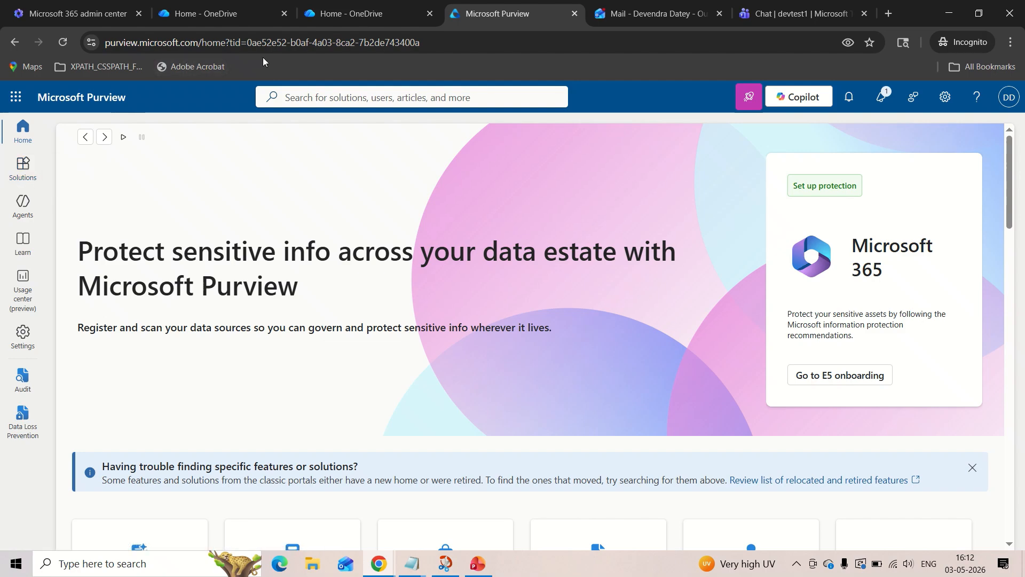
Open the list of policies in the Data Loss Prevention solution.
left_click(26, 175)
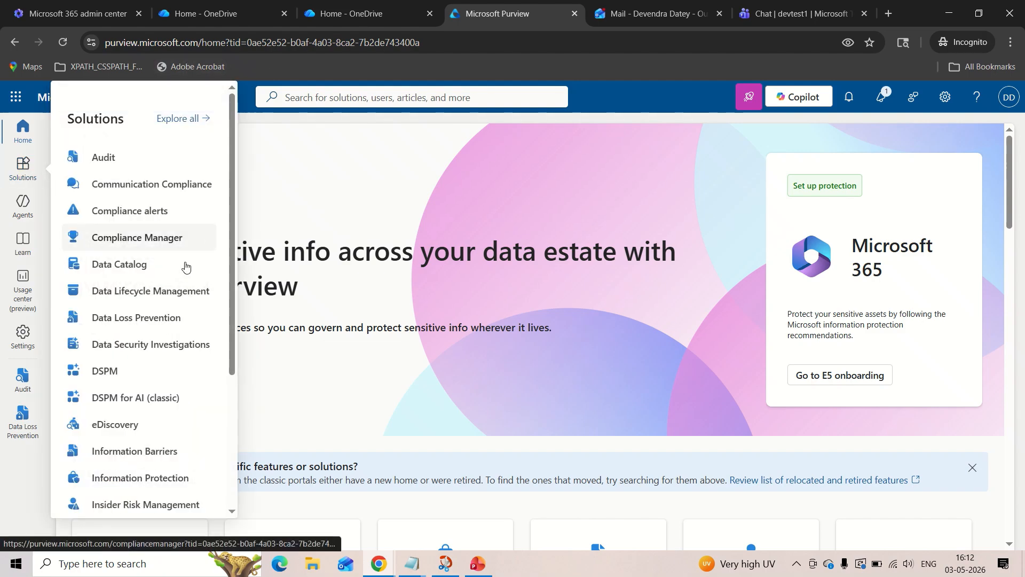
left_click(155, 318)
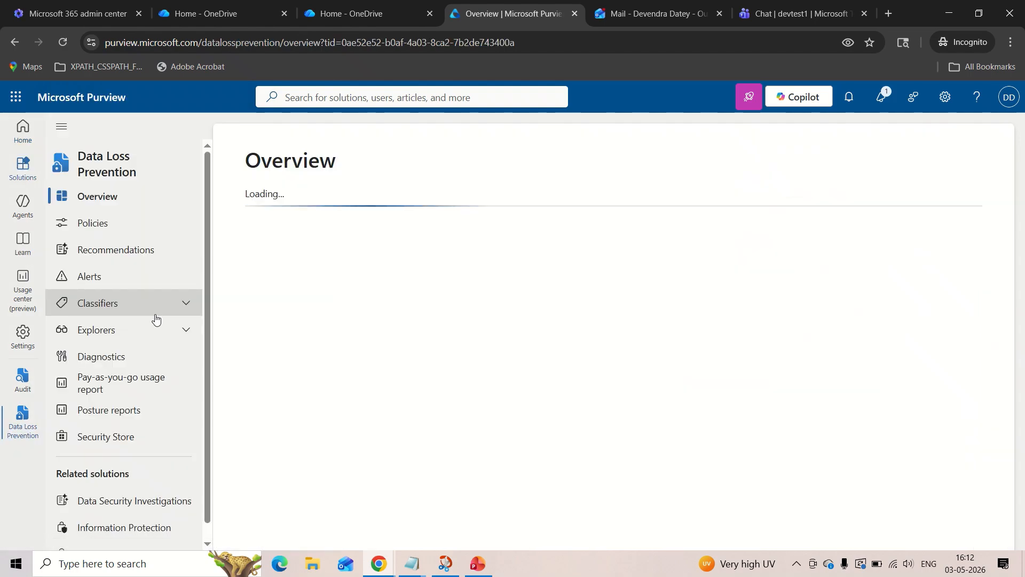
left_click(152, 233)
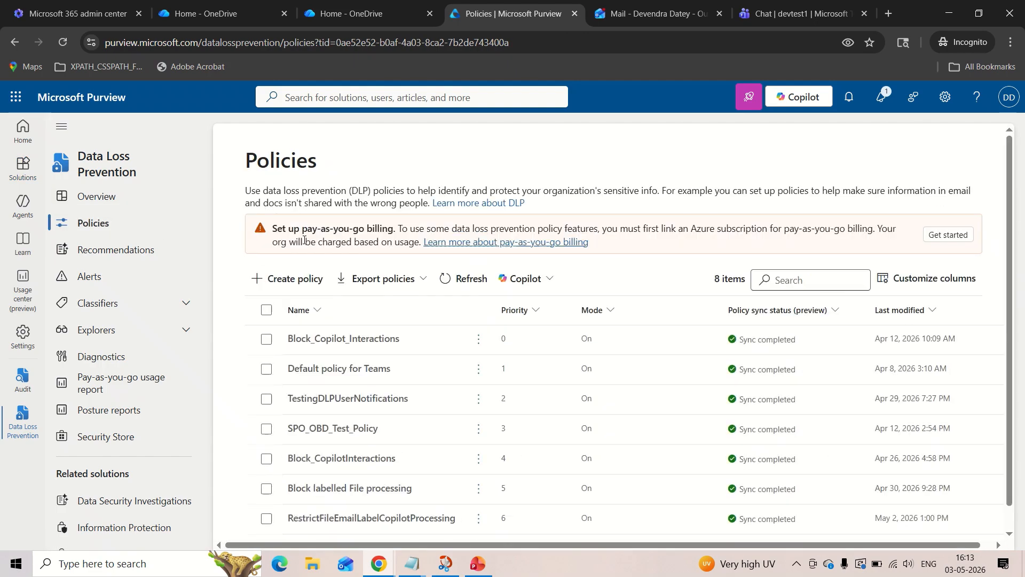
Start a new DLP policy for enterprise applications & devices, using the Custom policy regulation from the Custom category.
left_click(299, 279)
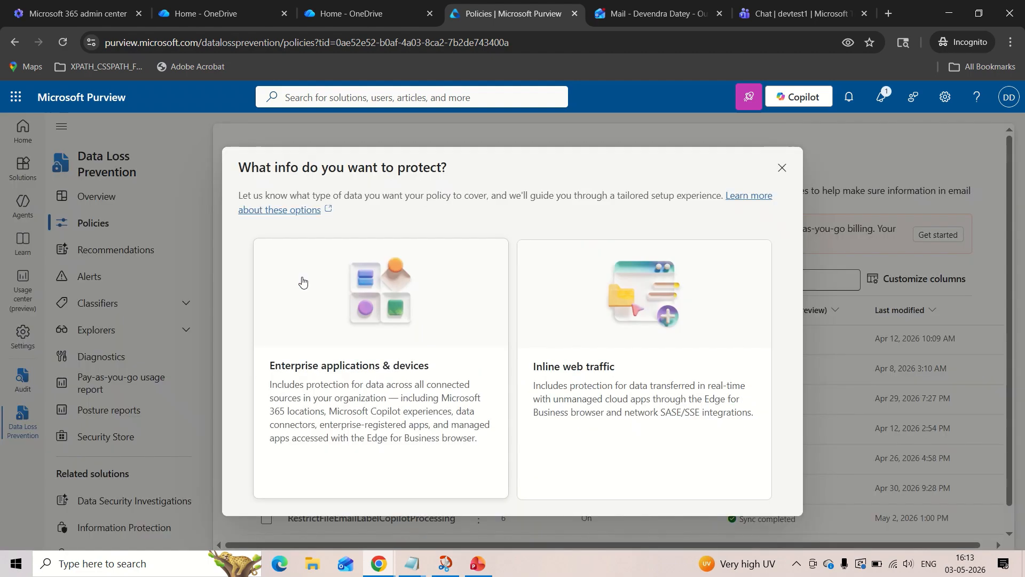
left_click(320, 372)
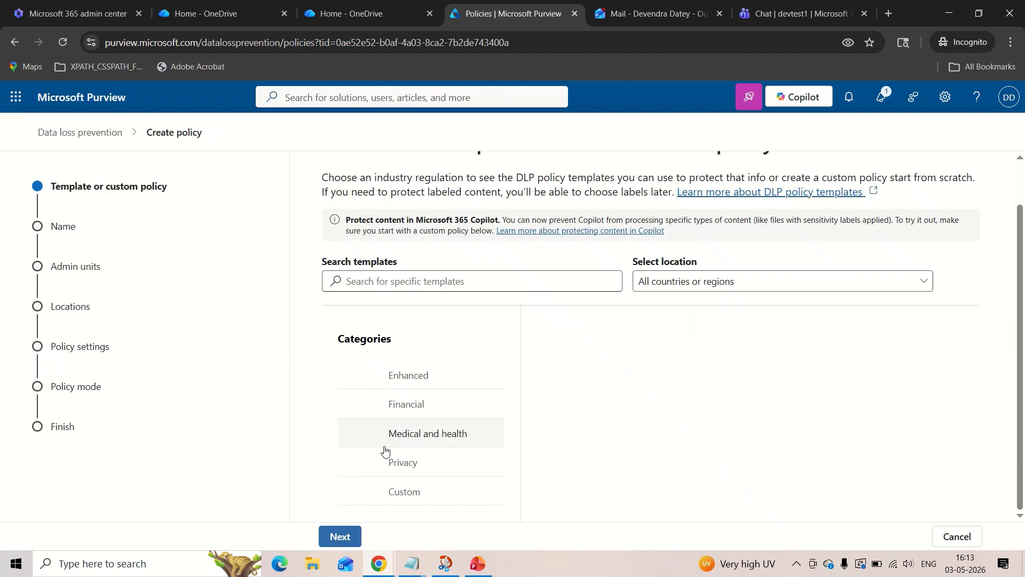
left_click(389, 491)
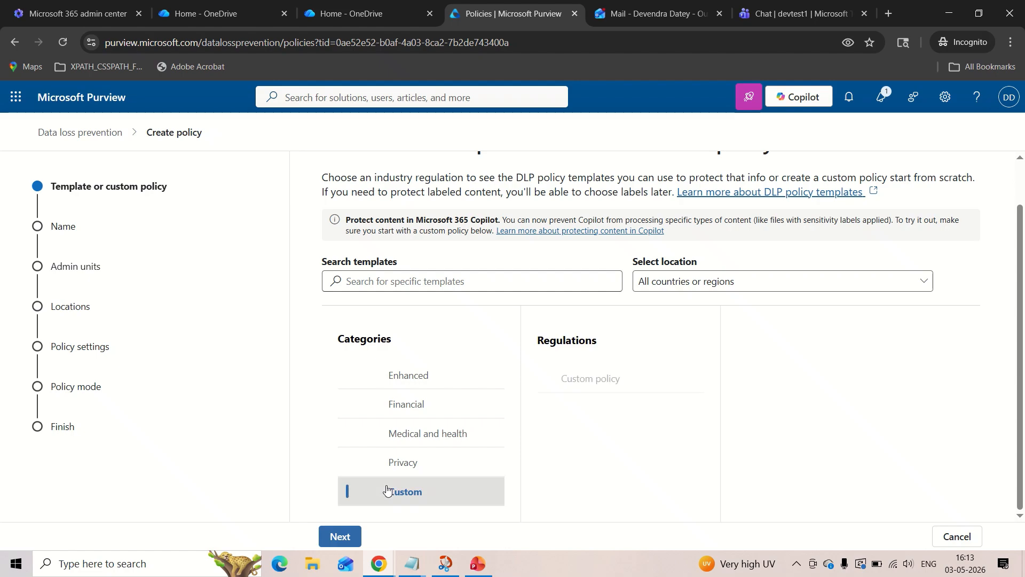
left_click(595, 382)
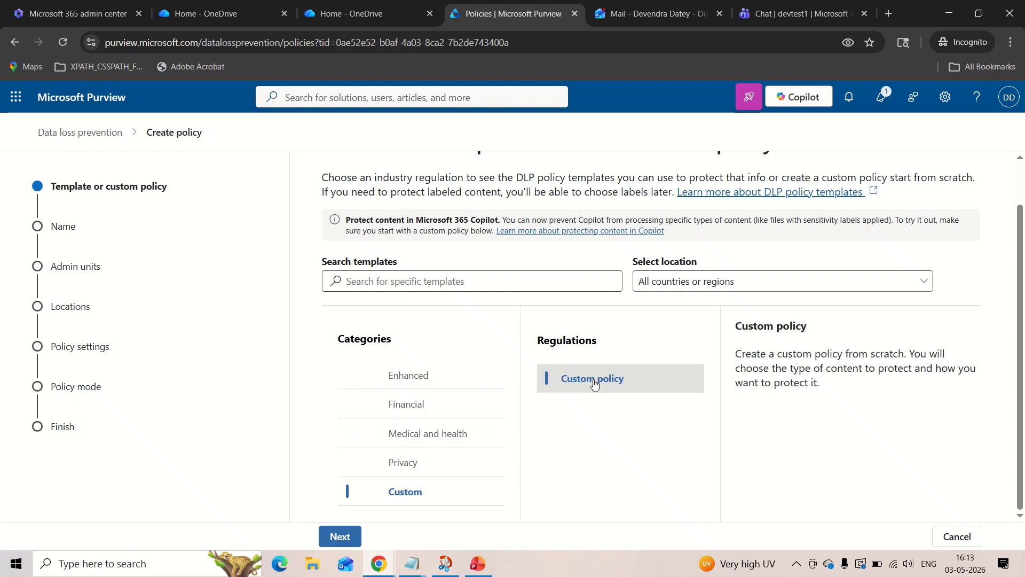
left_click(336, 539)
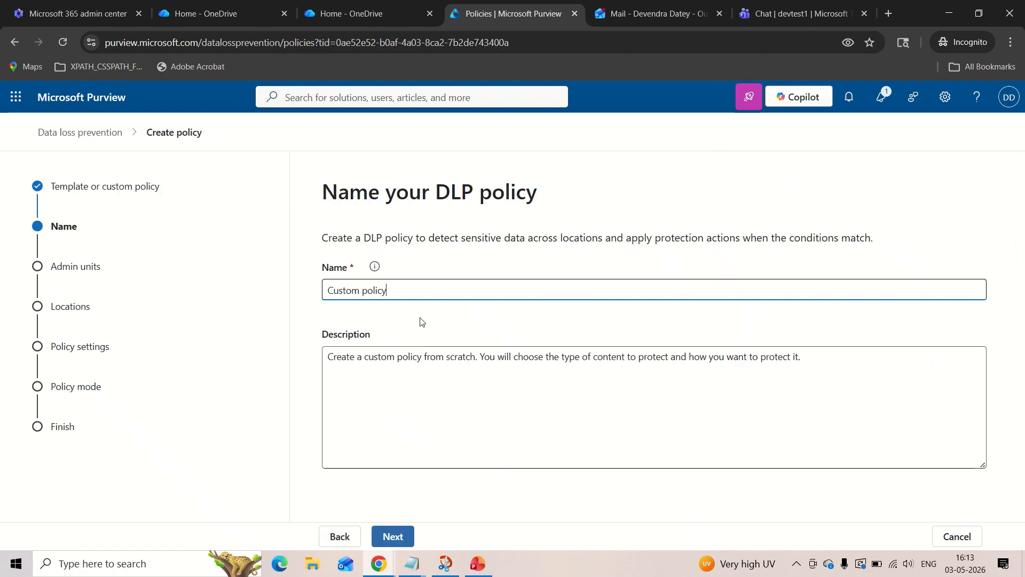
Clear the default name and description of the new DLP policy.
left_click_drag(407, 290, 317, 292)
key("BackSpace")
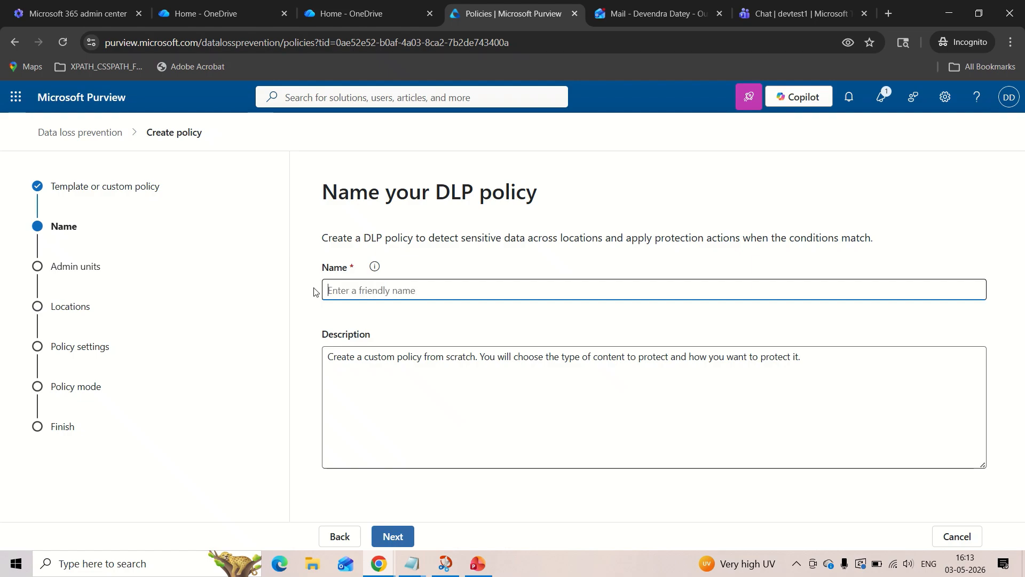
left_click_drag(328, 357, 770, 382)
key("BackSpace")
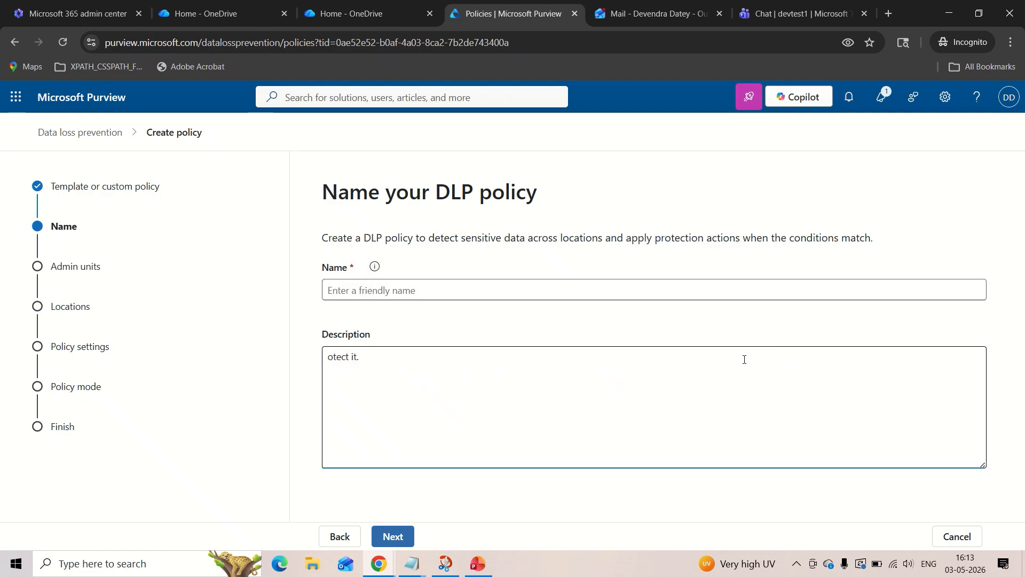
left_click_drag(369, 356, 326, 356)
key("BackSpace")
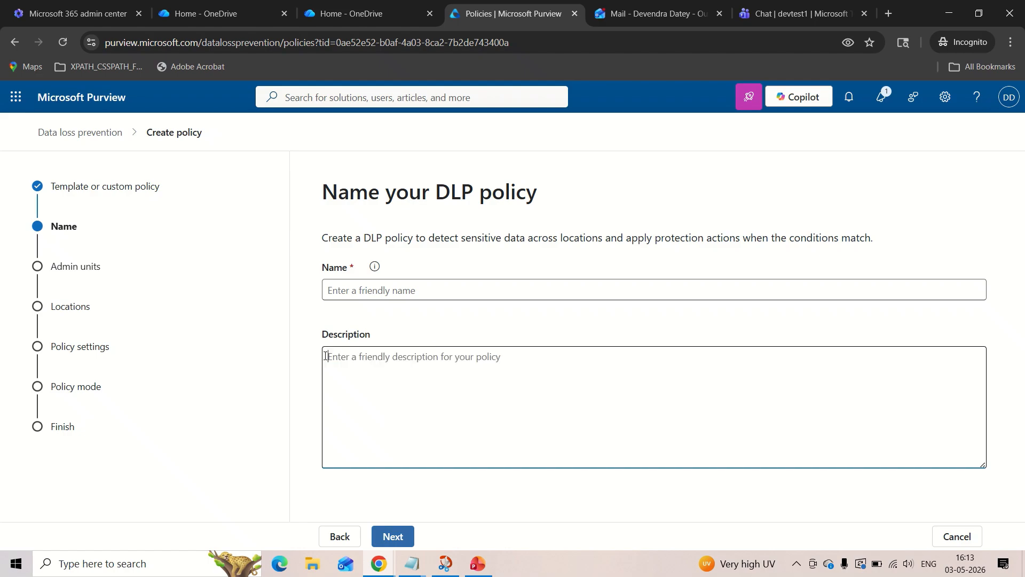
Copy the policy name RestrictFileSharingFromOneDriveToExternalUsers from the Notepad file DLP Policy Rule name details.txt into the policy's name.
mouse_move(411, 564)
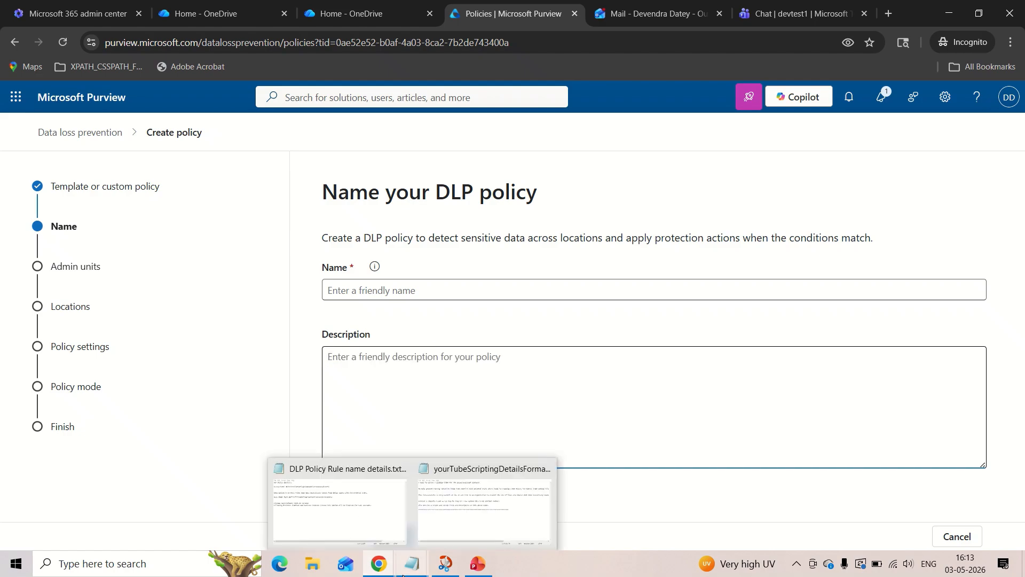
left_click(361, 516)
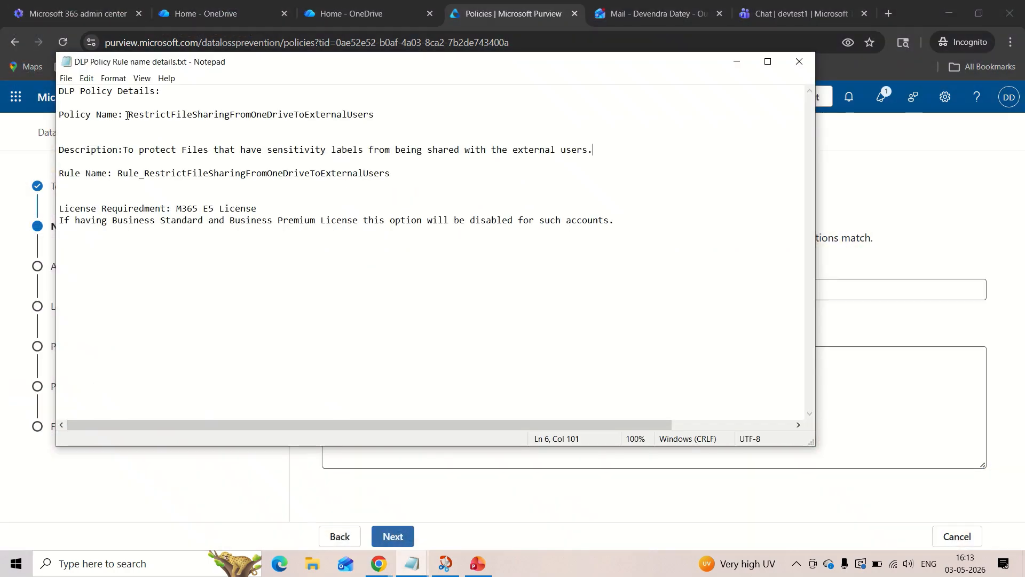
left_click_drag(128, 115, 381, 120)
key("ctrl+c")
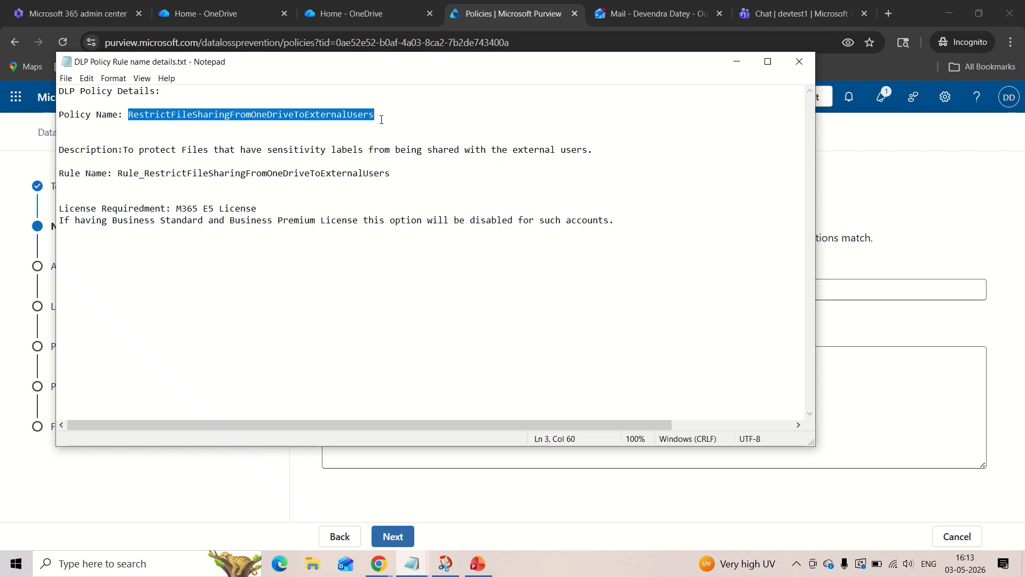
left_click(877, 161)
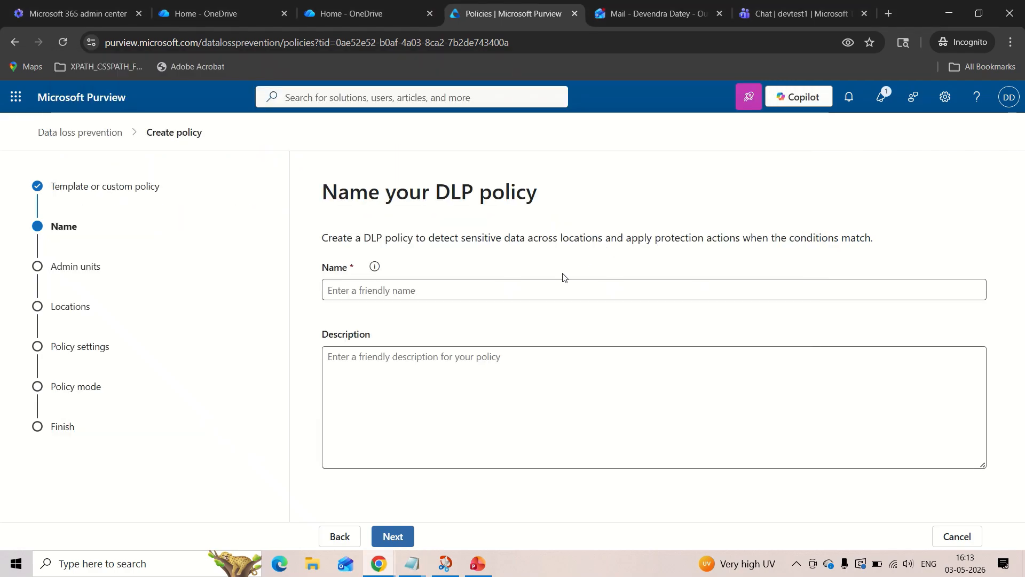
left_click(546, 285)
key("ctrl+v")
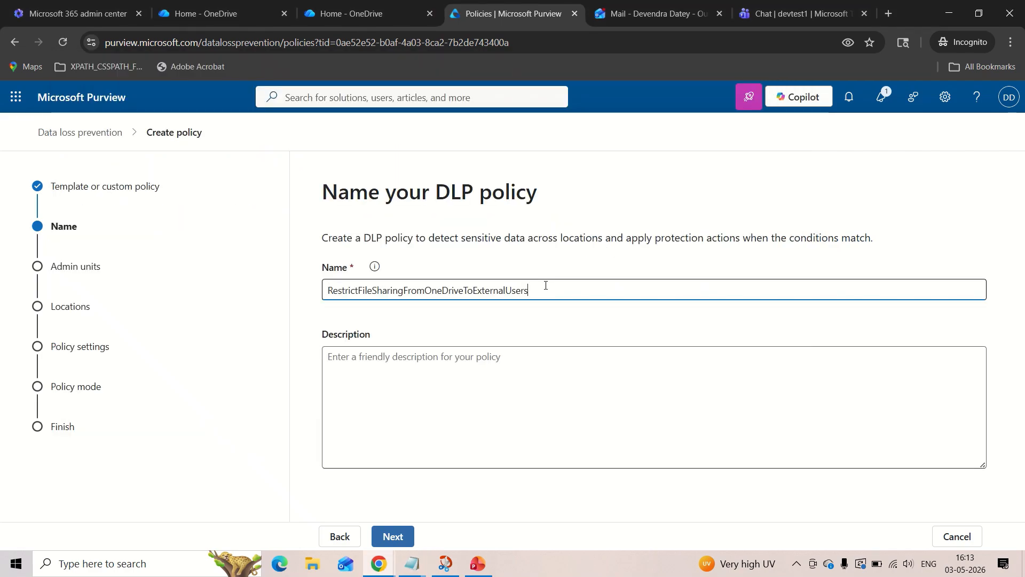
left_click(468, 368)
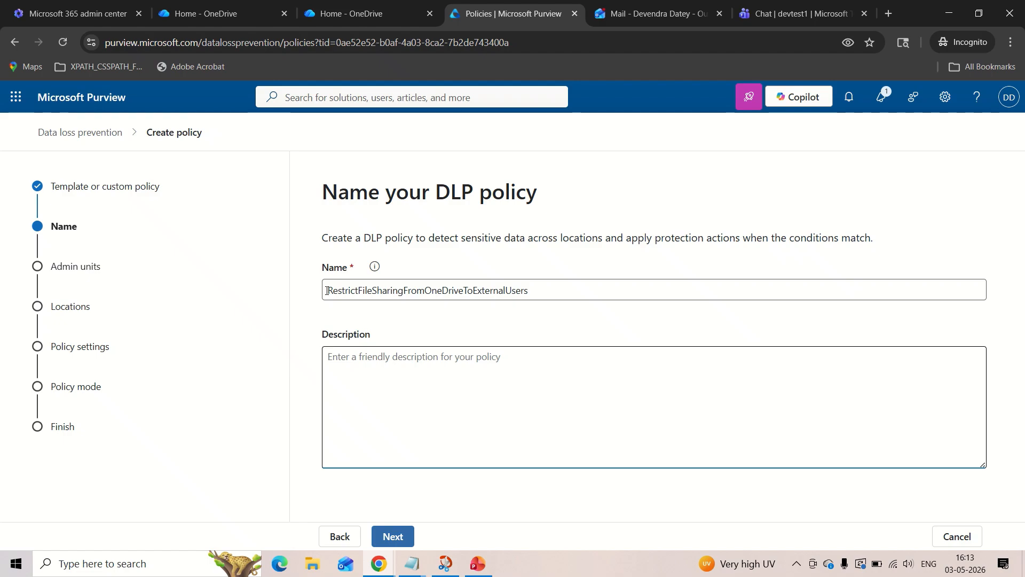
left_click_drag(327, 291, 545, 298)
left_click(544, 298)
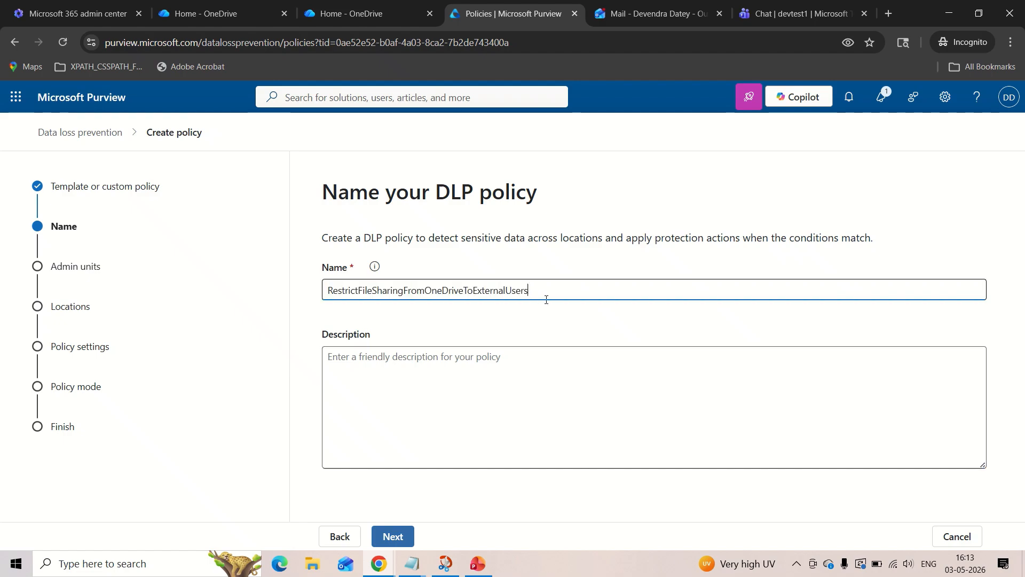
Copy the description "To protect Files that have sensitivity labels from being shared with the external users." from the Notepad file into the policy and continue.
left_click(506, 371)
mouse_move(412, 563)
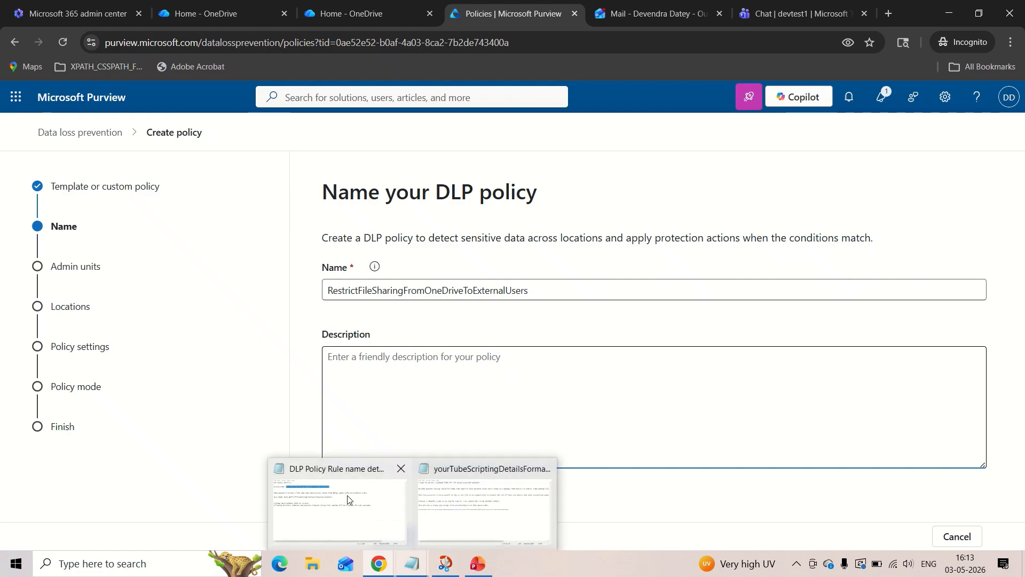
left_click(348, 499)
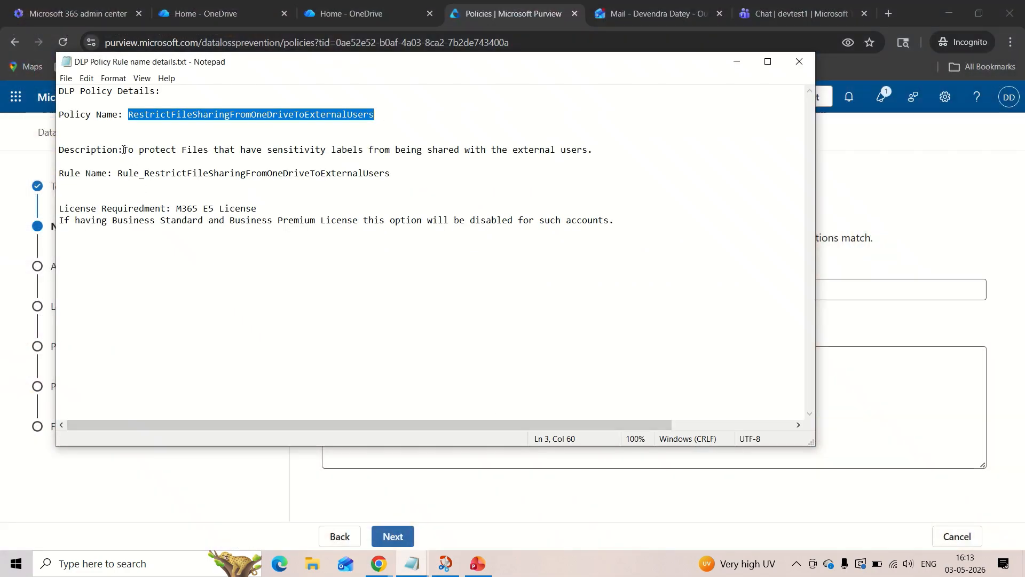
left_click_drag(124, 149, 594, 158)
key("ctrl+c")
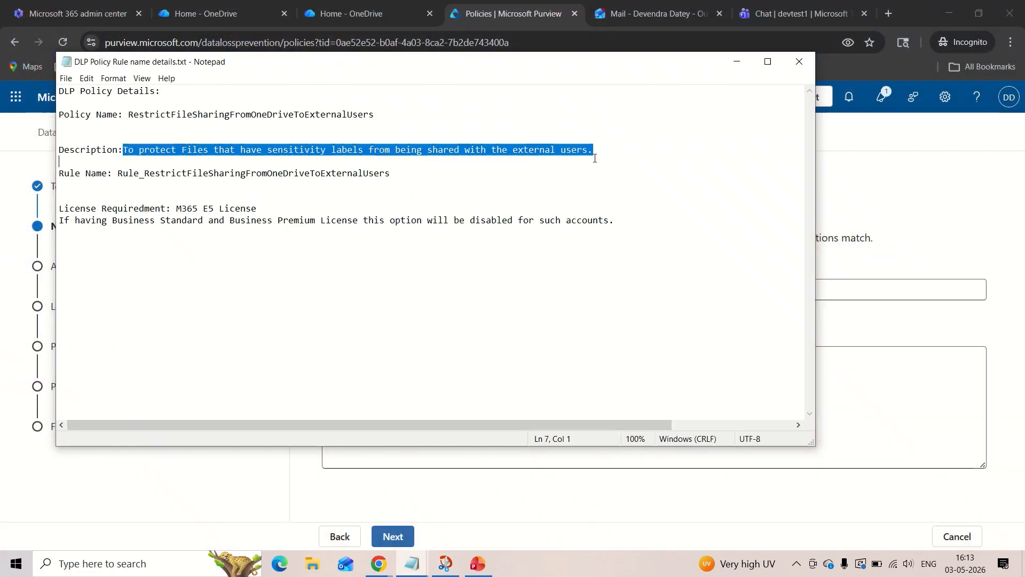
left_click(594, 158)
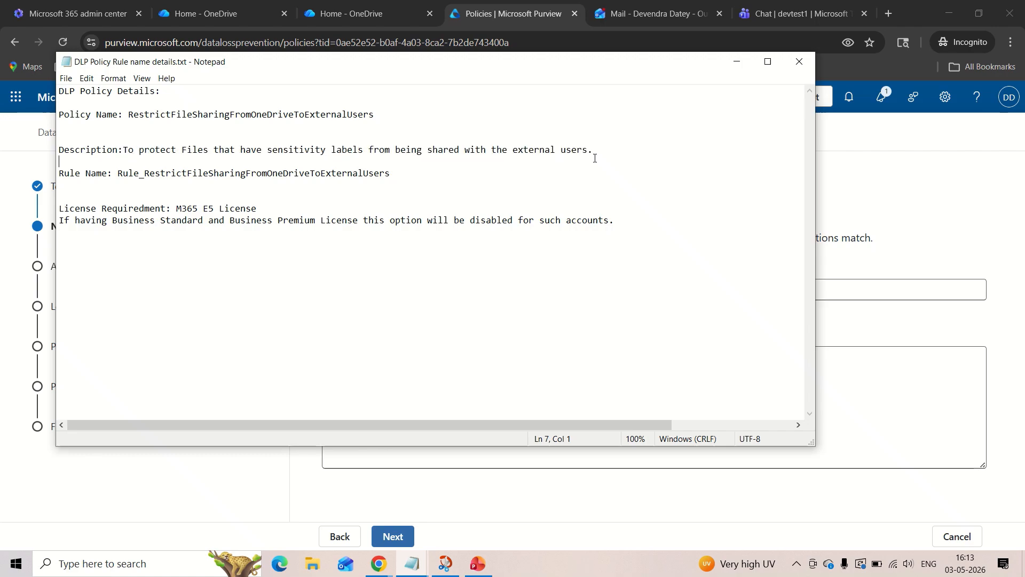
left_click(736, 67)
left_click(484, 350)
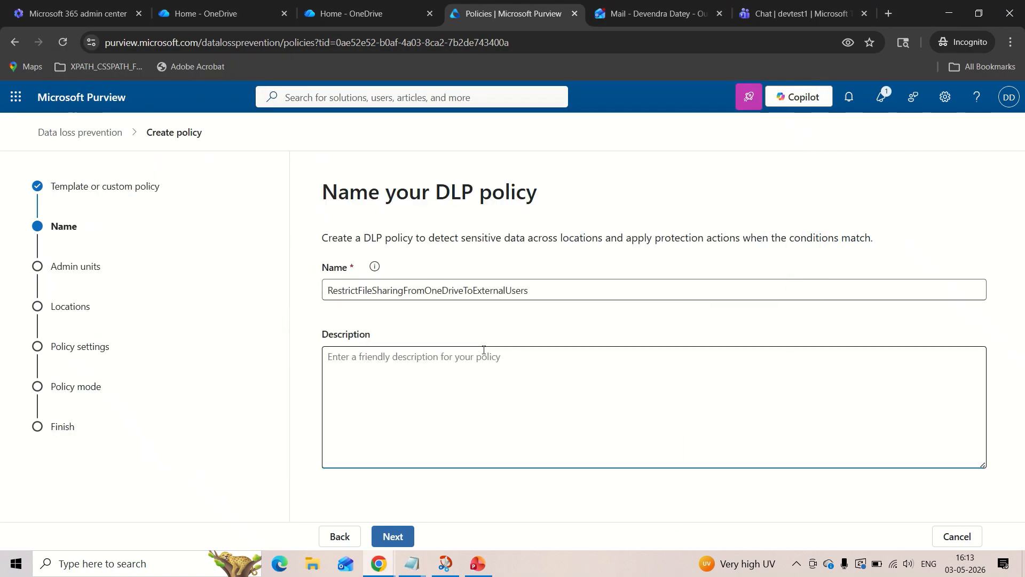
key("ctrl+v")
left_click(394, 536)
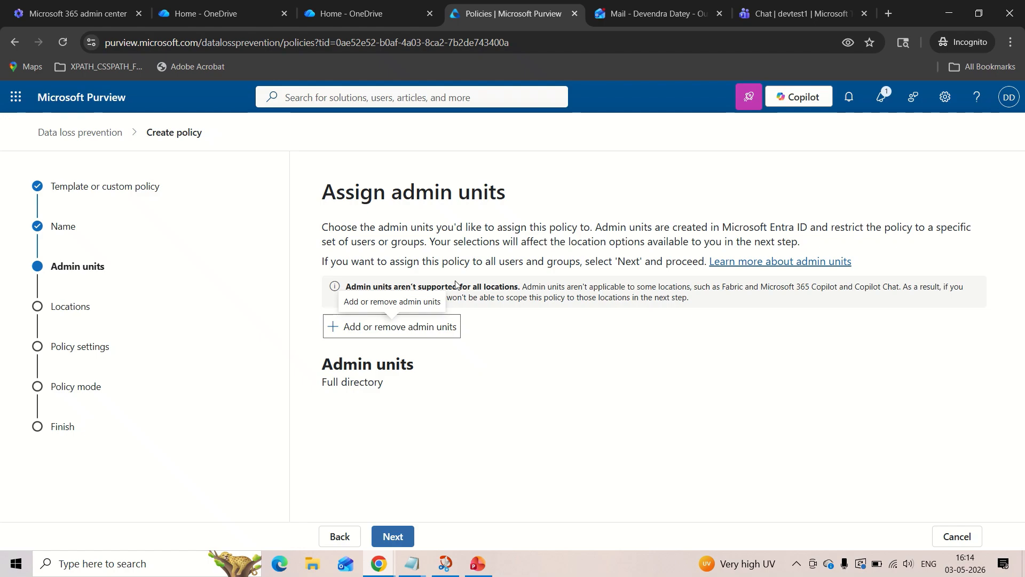
Accept the full directory as admin units and deselect all the preselected policy locations, from Exchange email to On-premises repositories.
left_click(402, 534)
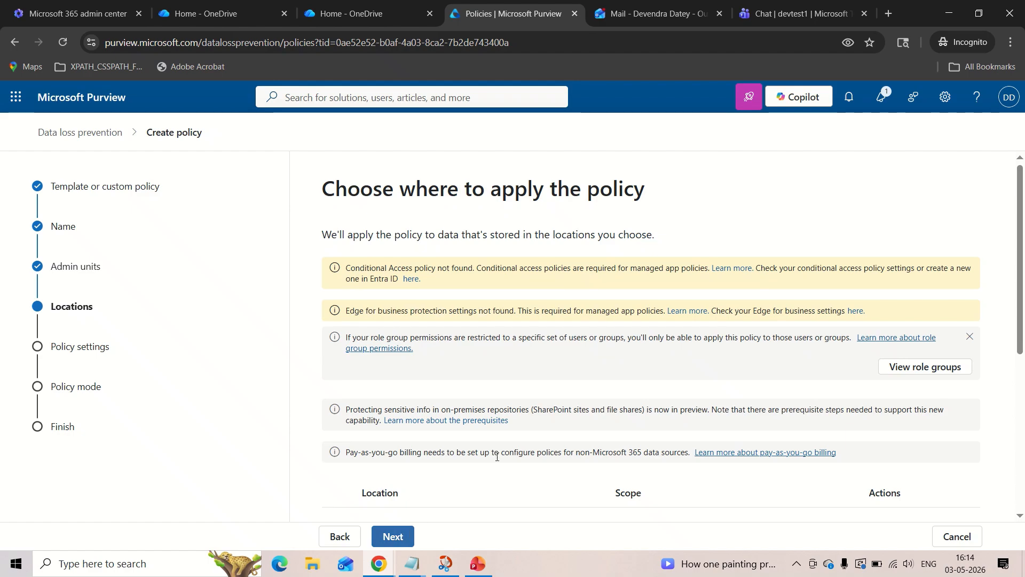
scroll(513, 438, "down", 3)
scroll(528, 422, "down", 2)
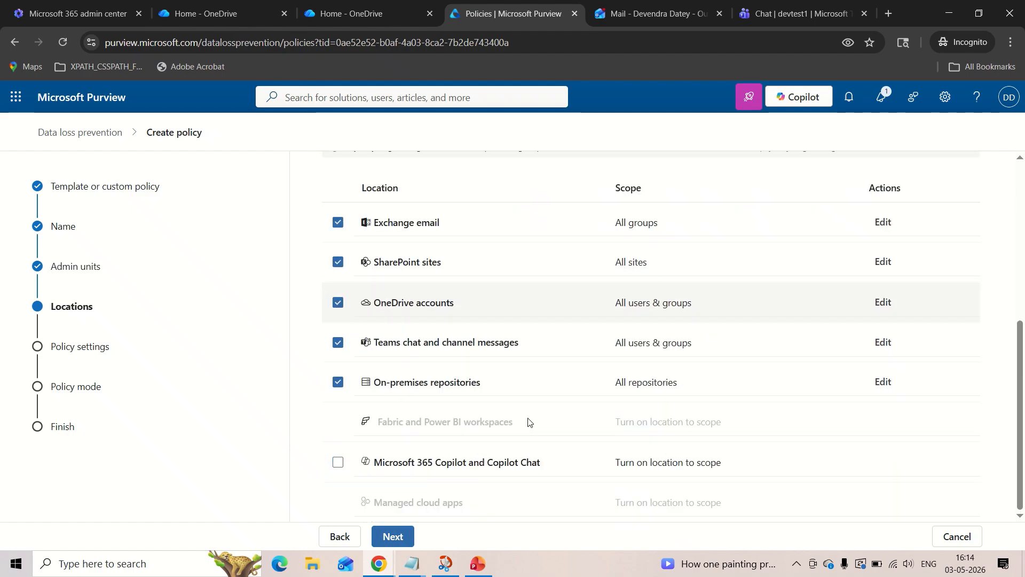
left_click(339, 224)
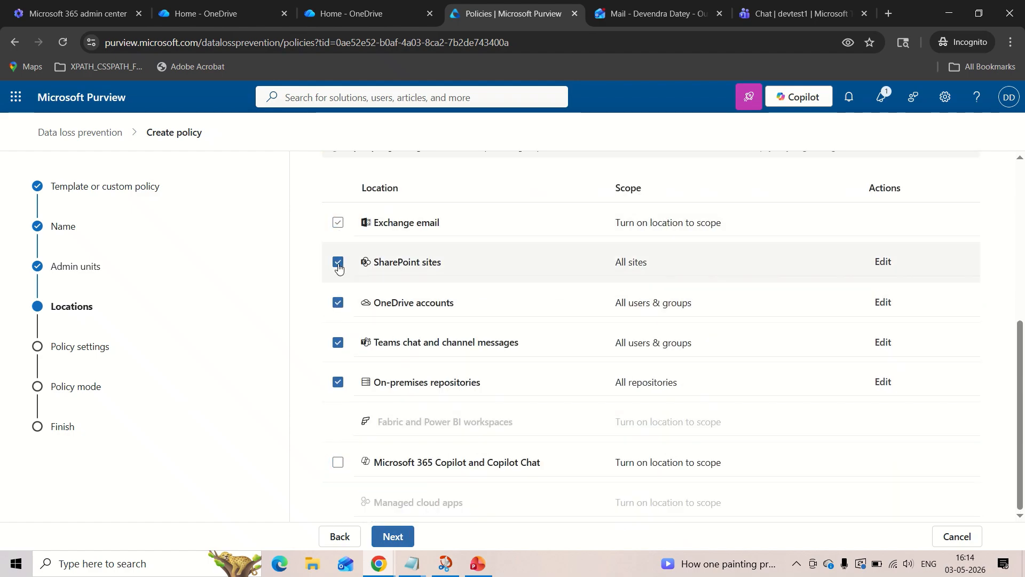
left_click(338, 263)
left_click(337, 303)
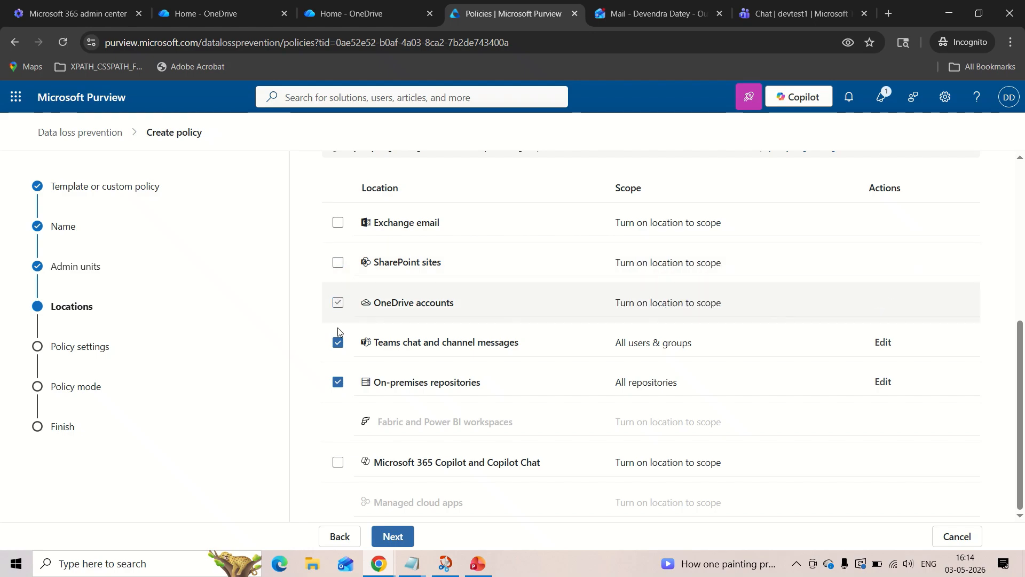
left_click(337, 342)
left_click(338, 382)
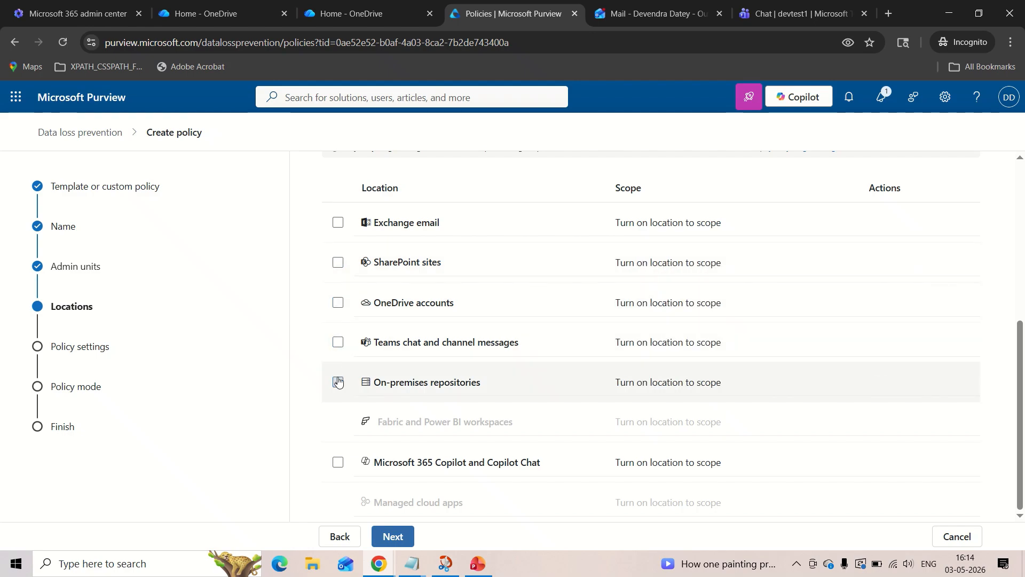
Apply the policy only to OneDrive accounts for all users & groups and continue to the policy settings.
scroll(338, 381, "up", 1)
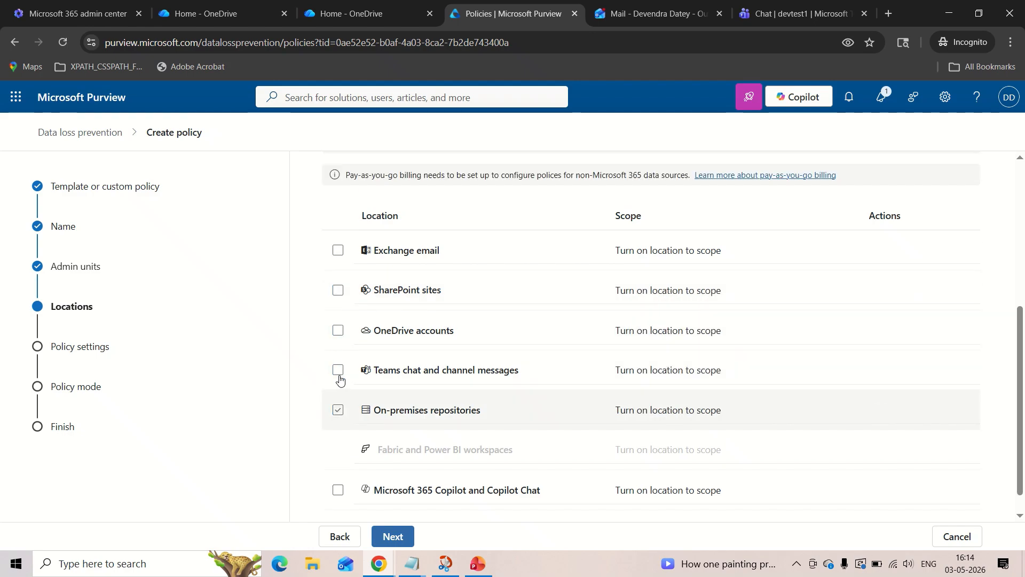
left_click(337, 338)
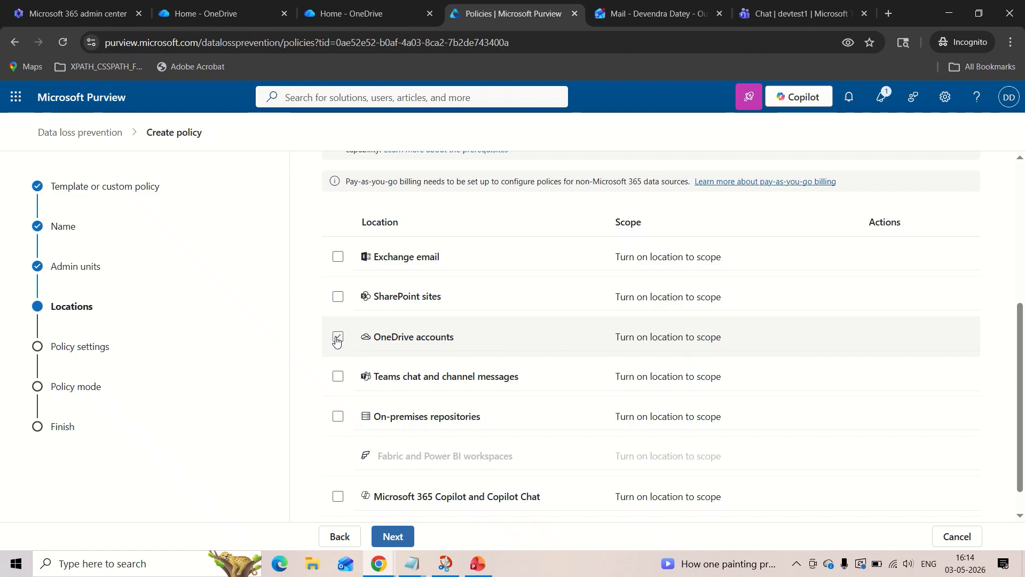
left_click(341, 339)
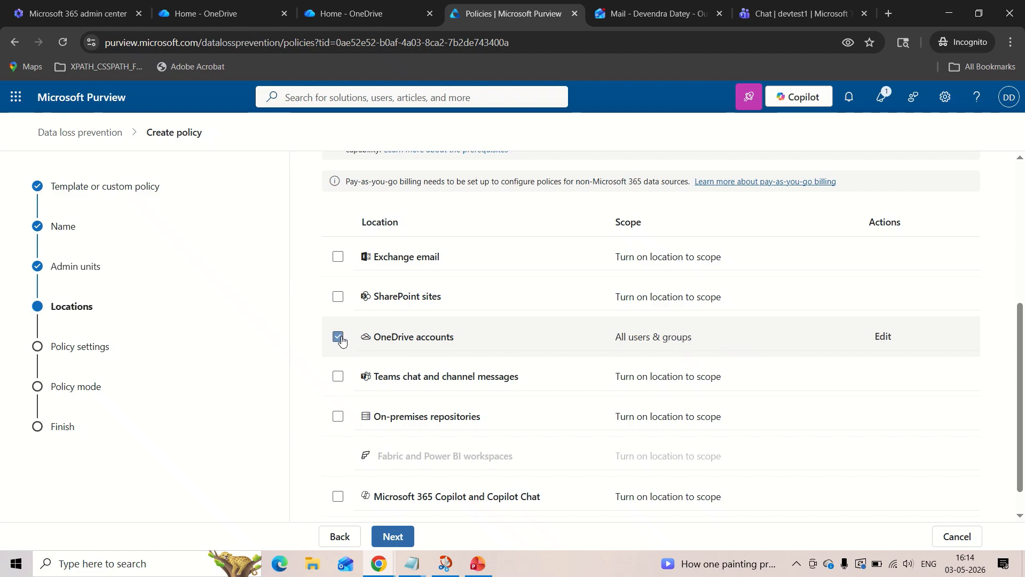
scroll(362, 351, "down", 1)
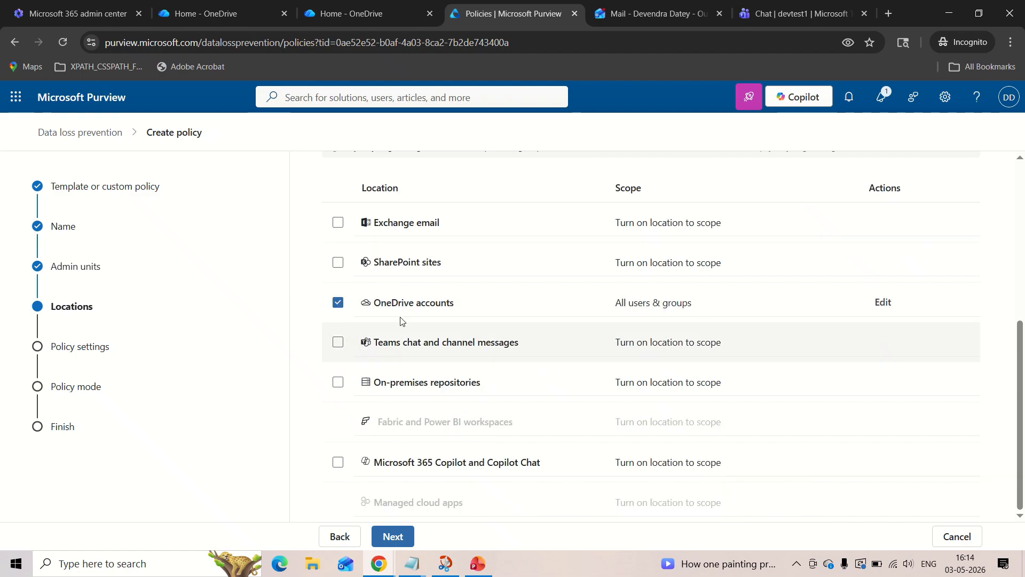
left_click(397, 541)
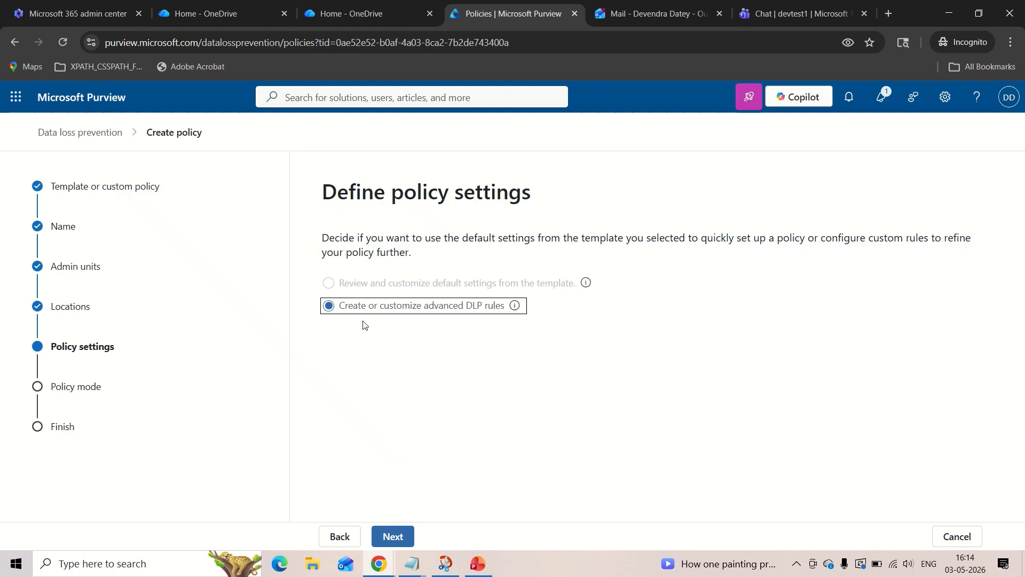
Start a new advanced DLP rule and copy its name Rule_RestrictFileSharingFromOneDriveToExternalUsers from the Notepad file DLP Policy Rule name details.txt.
left_click(391, 536)
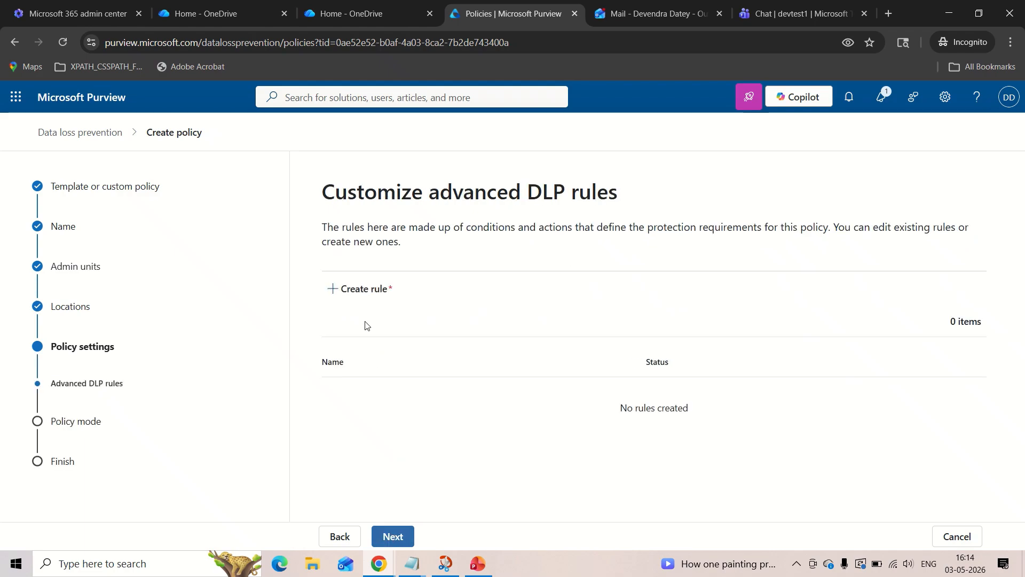
left_click(363, 290)
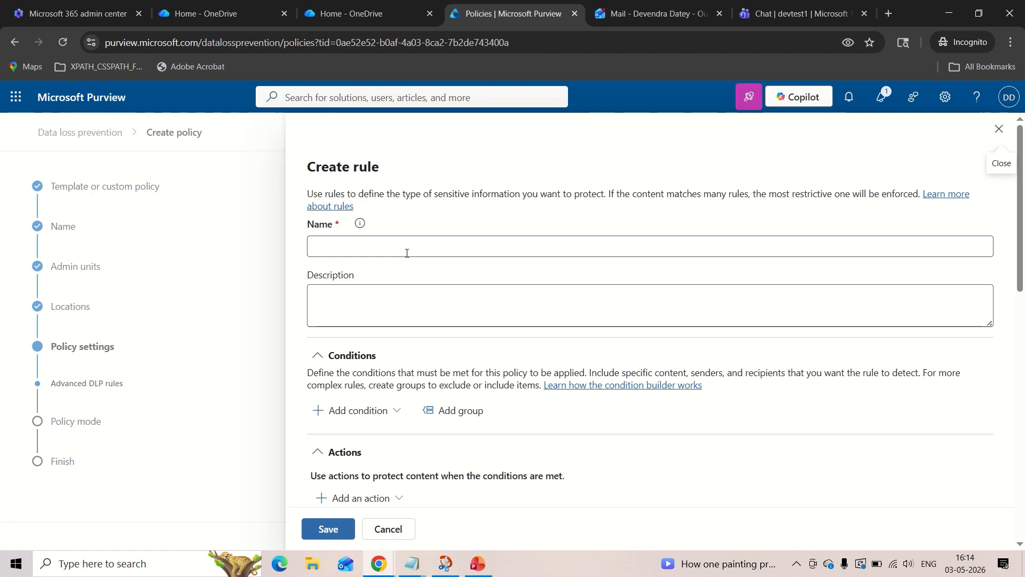
left_click(406, 253)
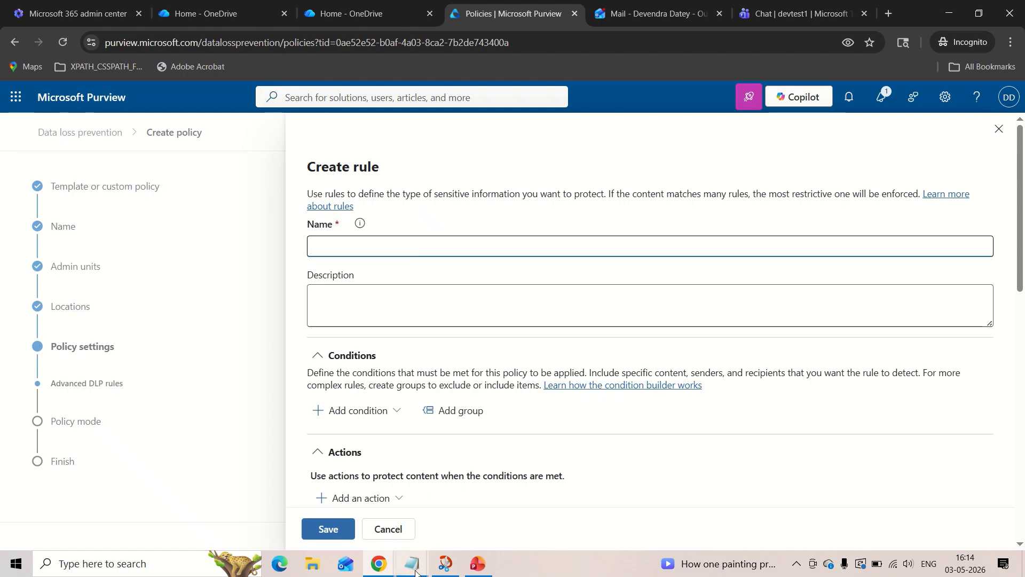
mouse_move(416, 571)
left_click(381, 529)
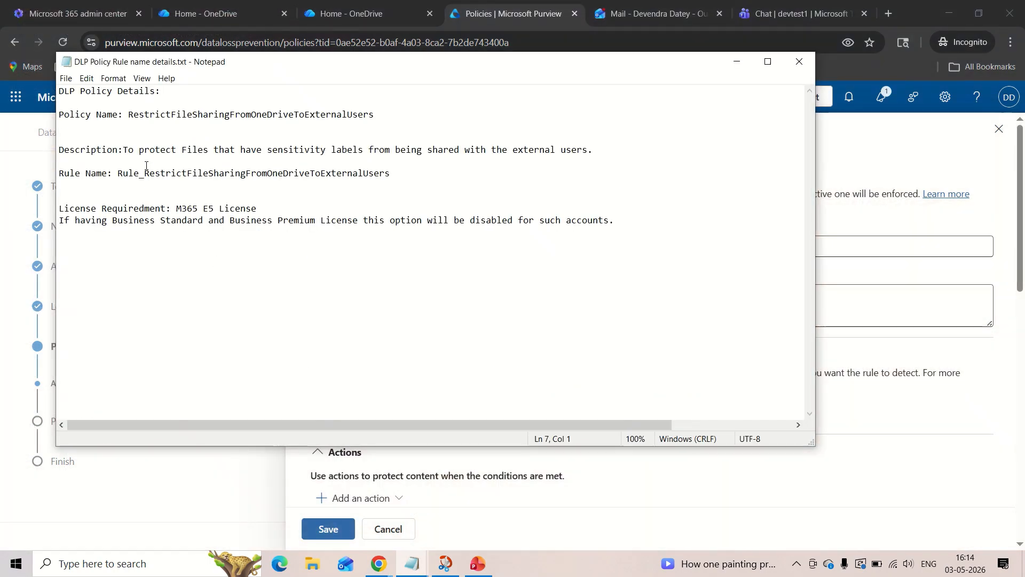
left_click_drag(118, 173, 399, 176)
key("ctrl+c")
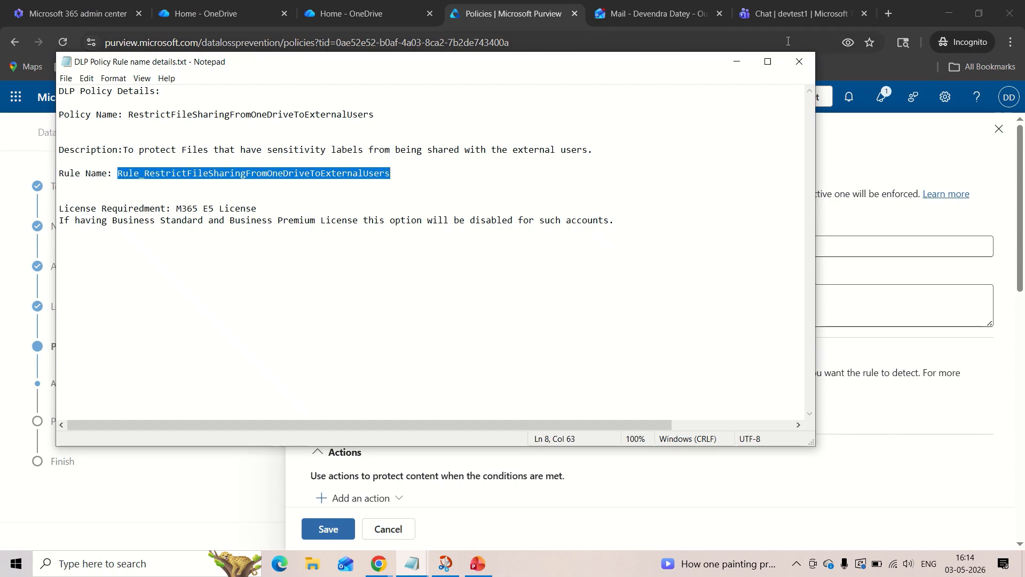
left_click(737, 61)
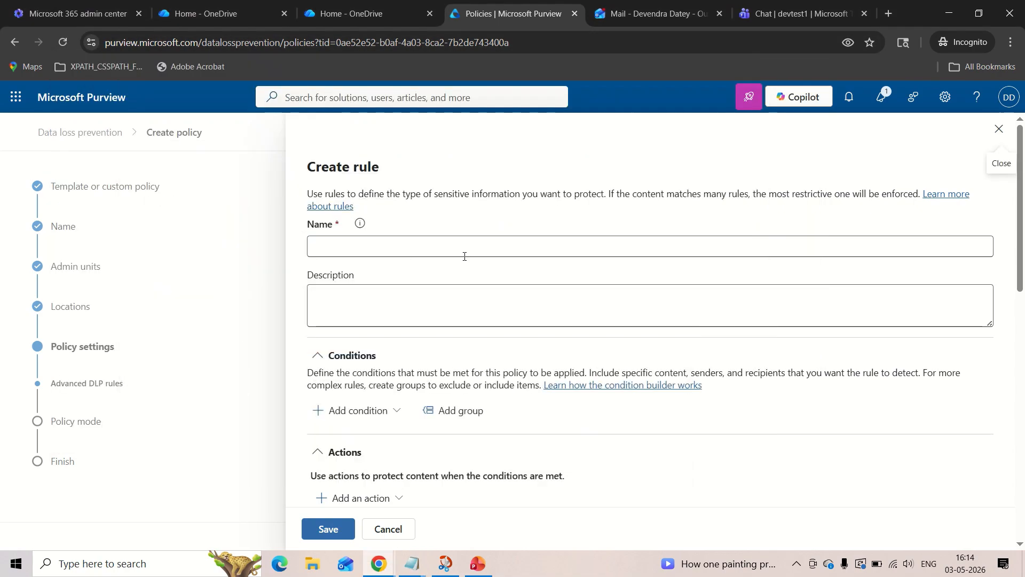
left_click(491, 240)
key("ctrl+v")
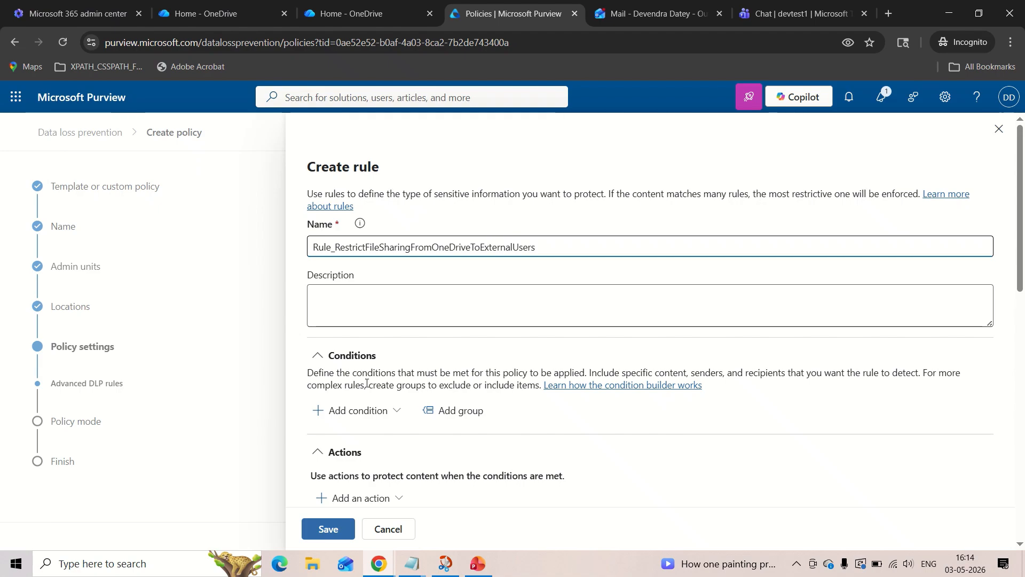
Add a Content contains condition to the rule.
scroll(366, 386, "down", 1)
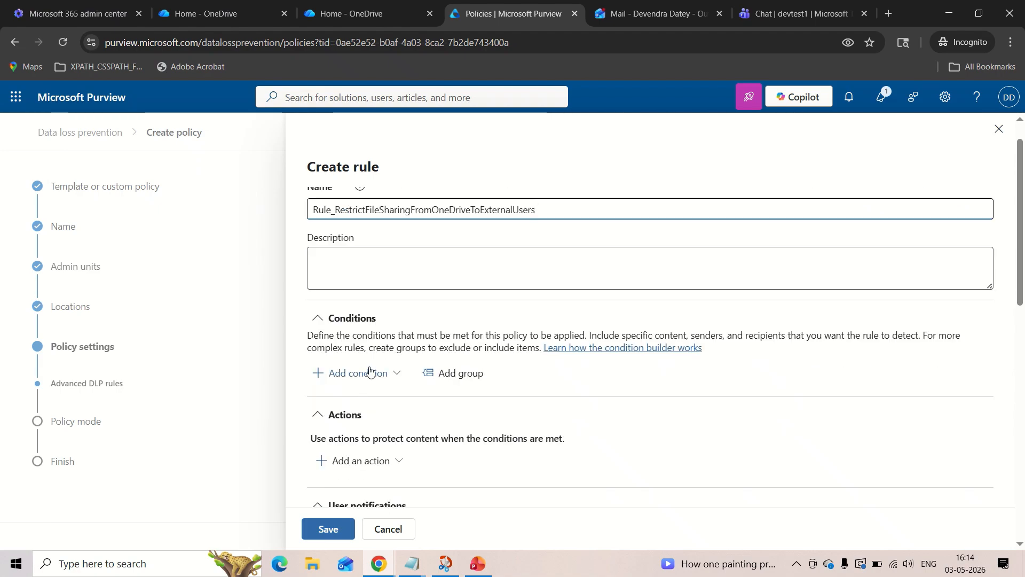
scroll(370, 372, "down", 1)
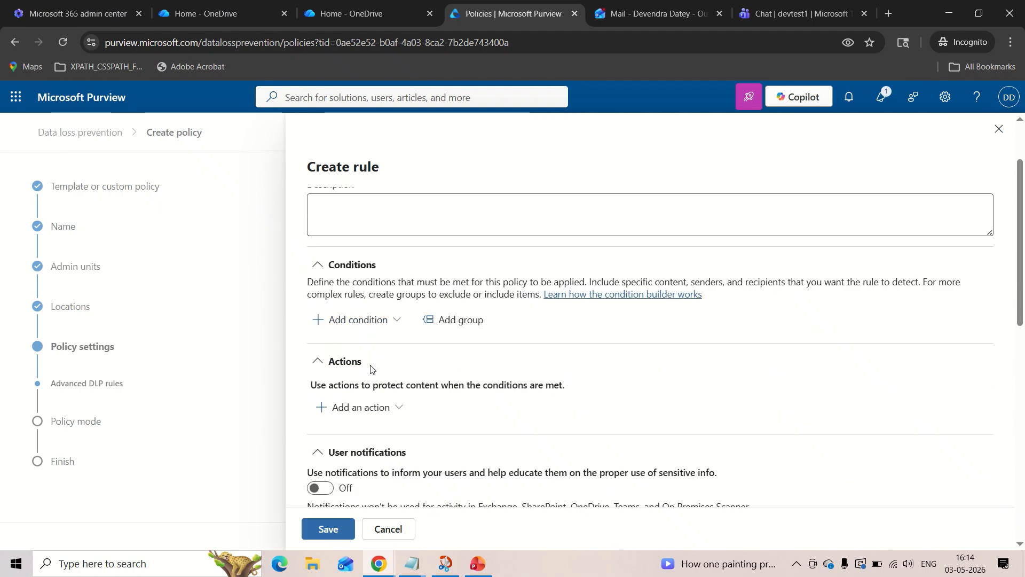
left_click(377, 323)
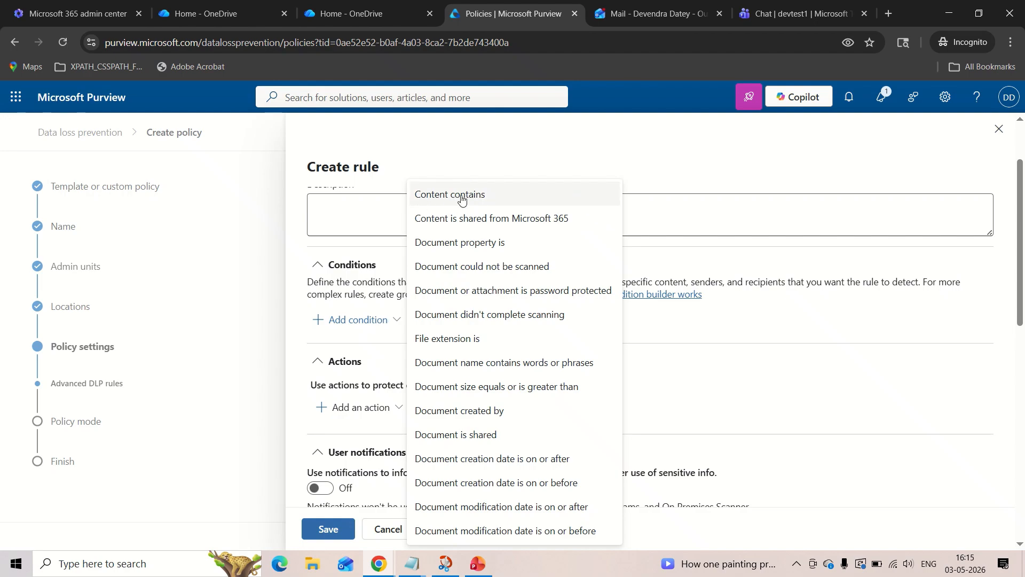
left_click(441, 202)
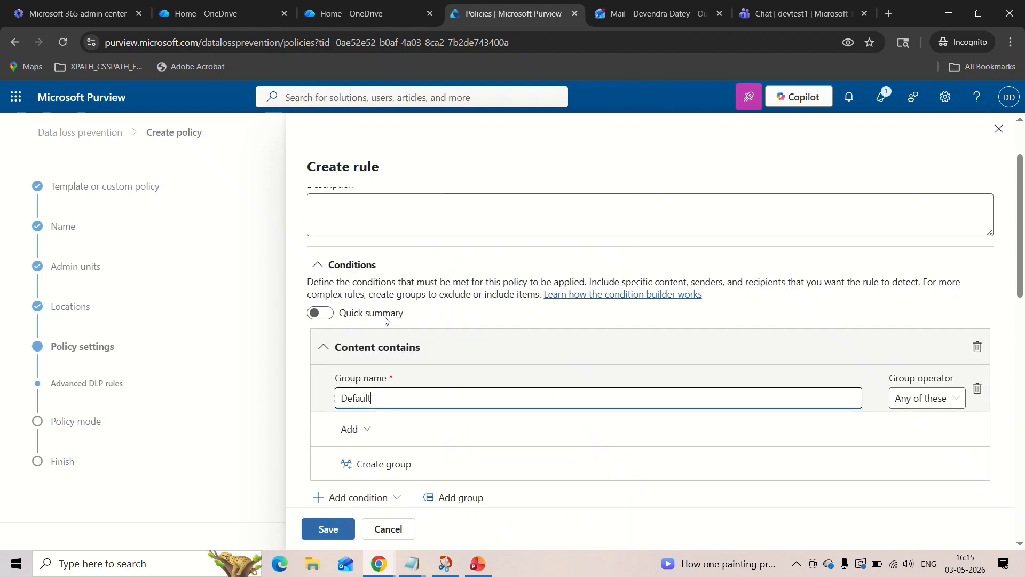
Add all the available sensitivity labels, from Personal to TestEncryptedLabelActivities, to the Default group of the Content contains condition.
scroll(385, 319, "down", 2)
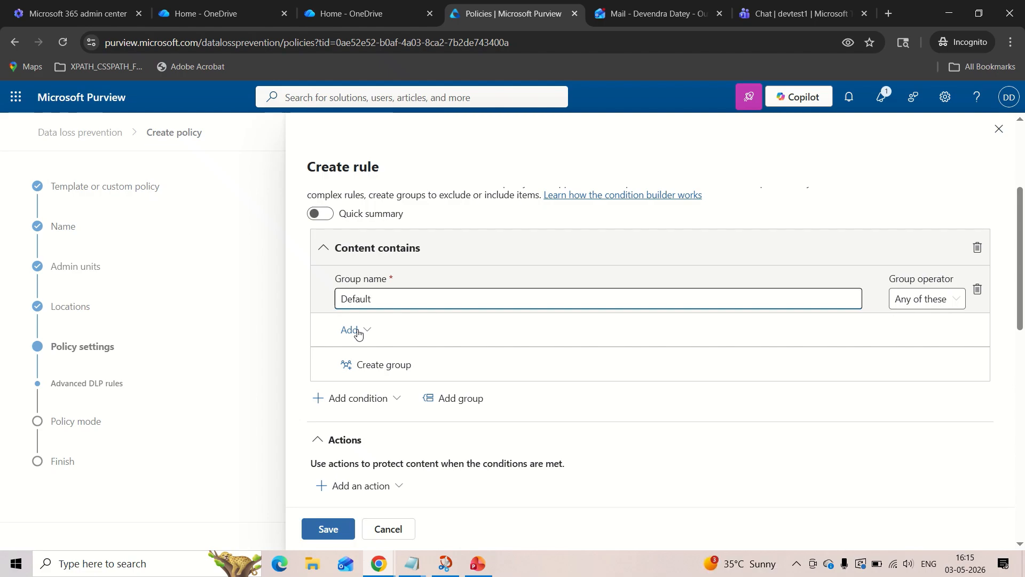
left_click(358, 334)
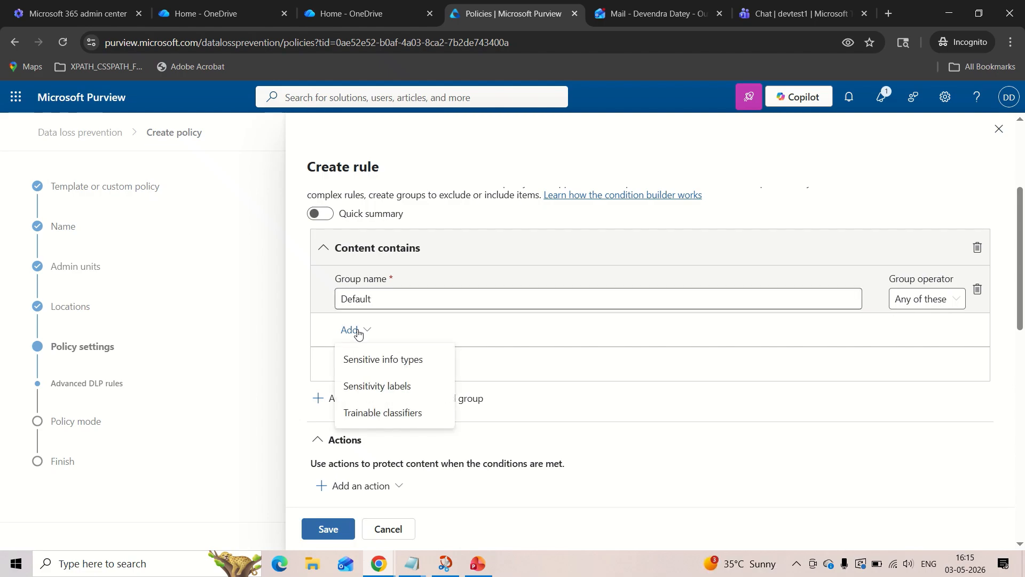
left_click(378, 393)
scroll(654, 335, "down", 1)
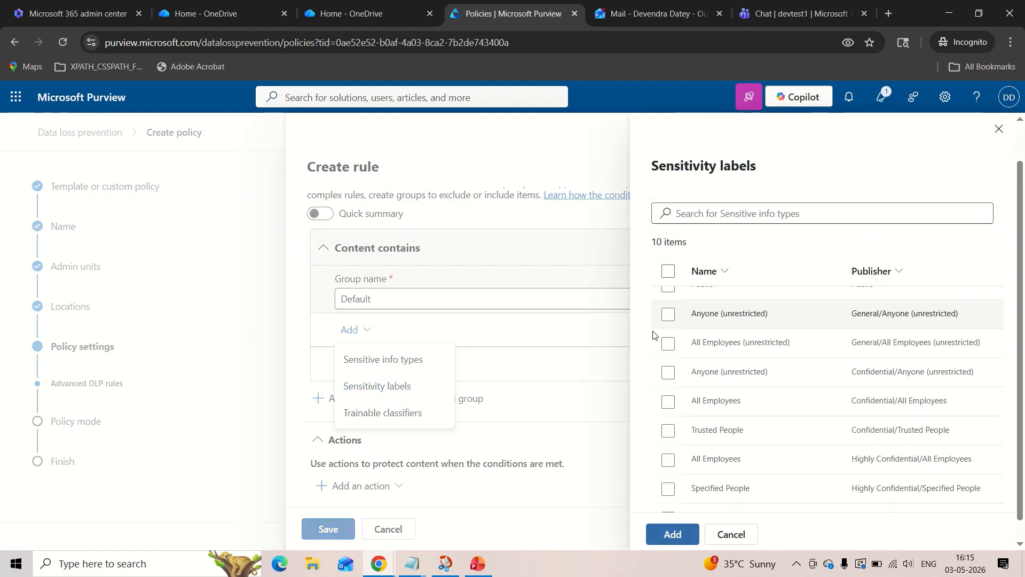
scroll(654, 336, "up", 1)
left_click(668, 301)
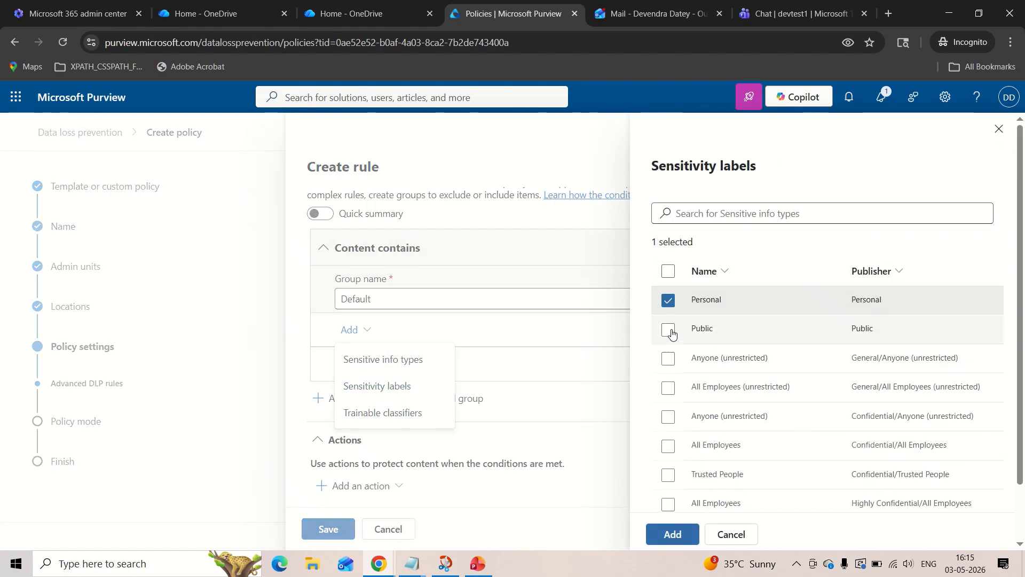
left_click(669, 330)
left_click(669, 360)
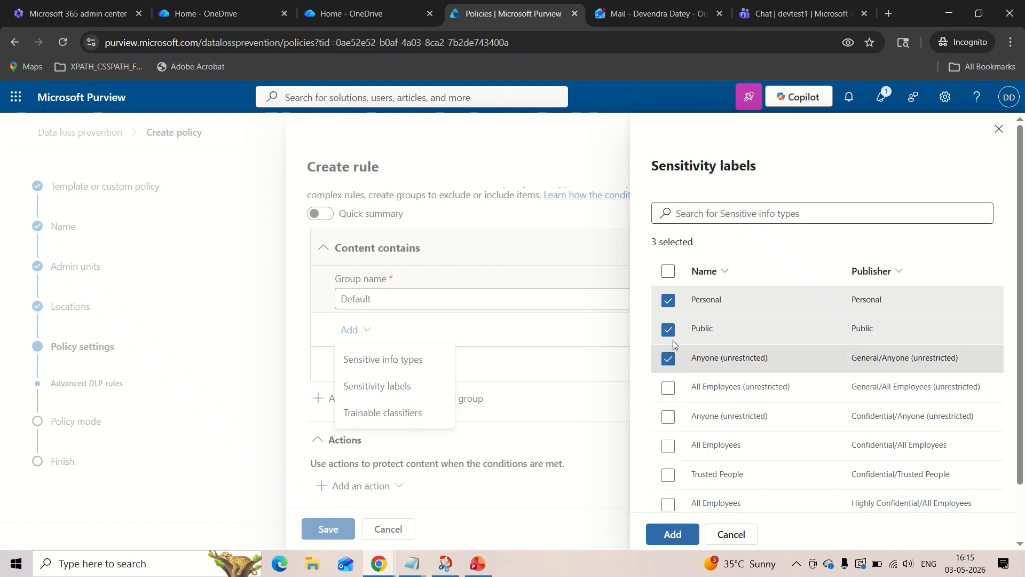
left_click(668, 270)
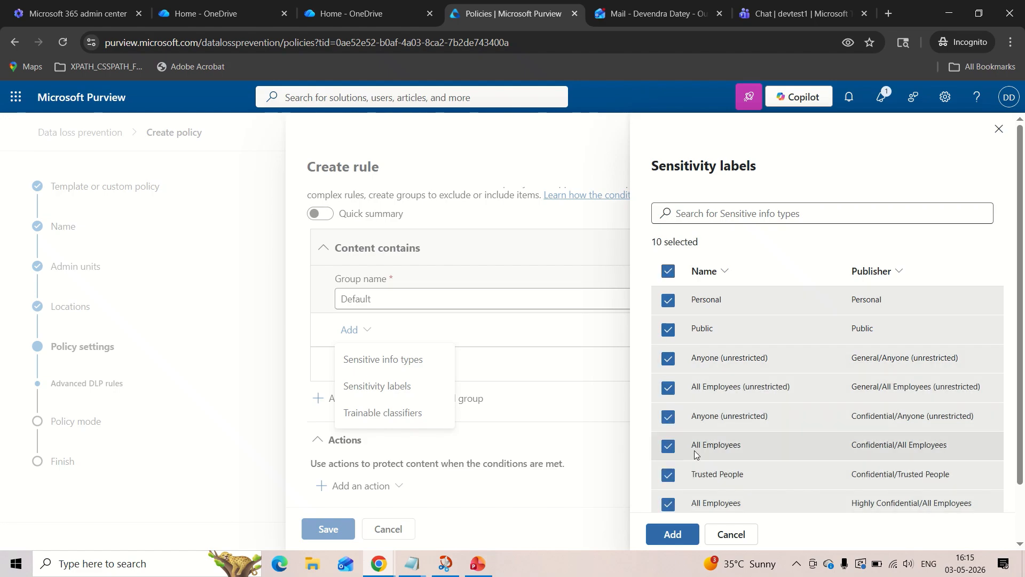
scroll(696, 455, "down", 2)
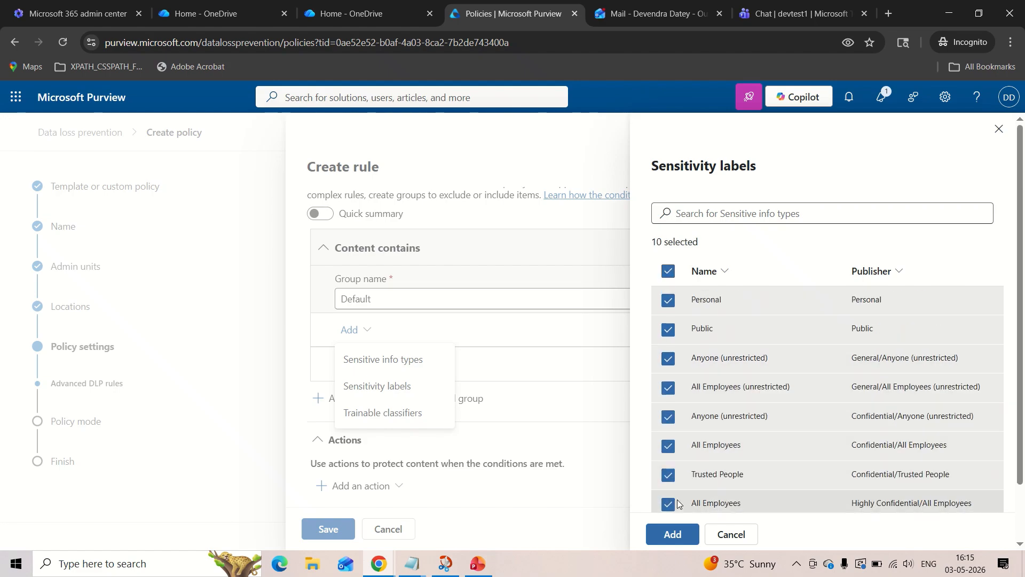
scroll(722, 405, "down", 2)
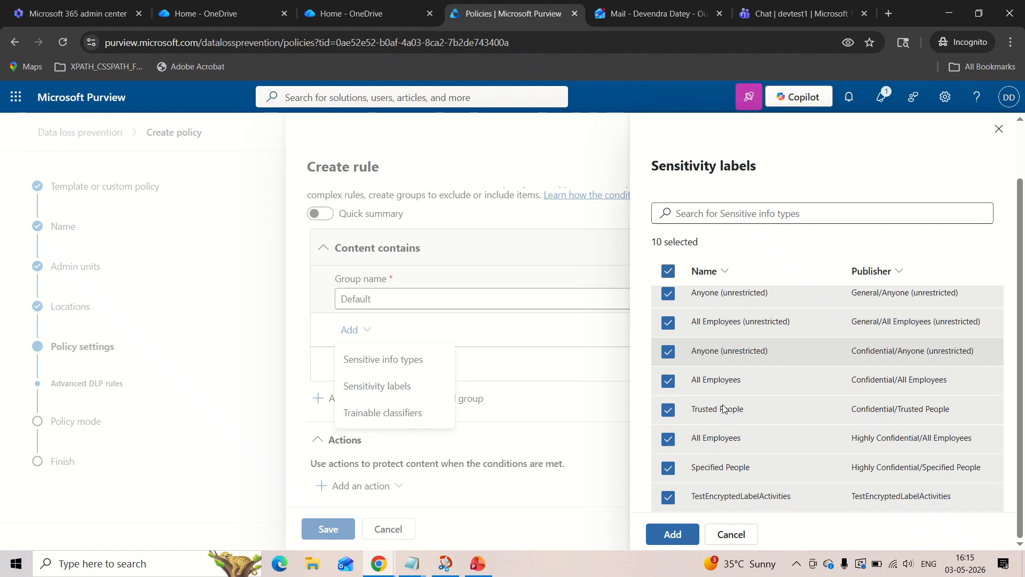
scroll(722, 409, "up", 2)
scroll(723, 409, "down", 2)
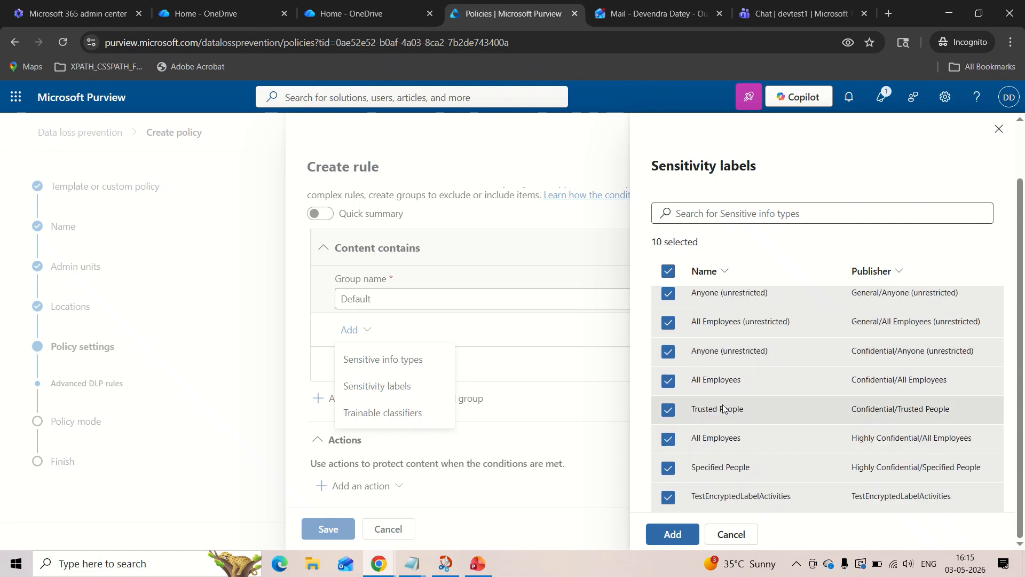
scroll(722, 408, "up", 2)
scroll(722, 408, "down", 2)
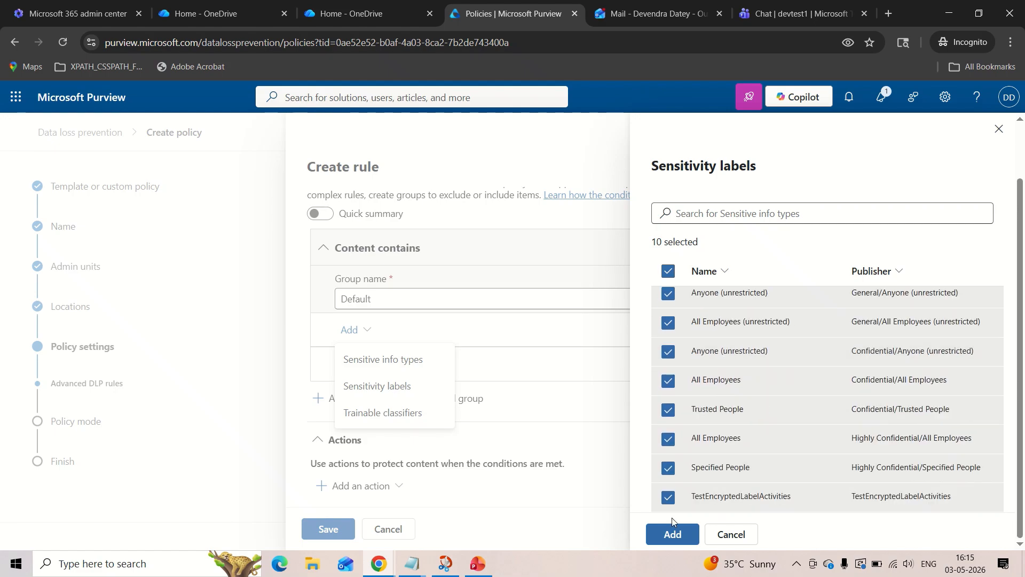
left_click(672, 534)
Add the action Restrict access or encrypt the content in Microsoft 365 locations to the rule.
scroll(484, 355, "down", 10)
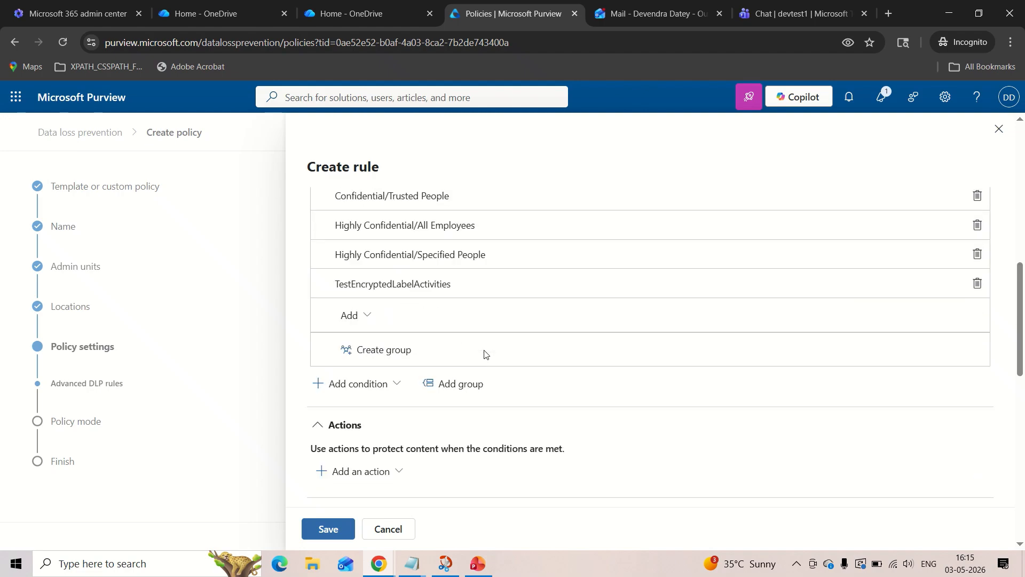
scroll(484, 355, "up", 5)
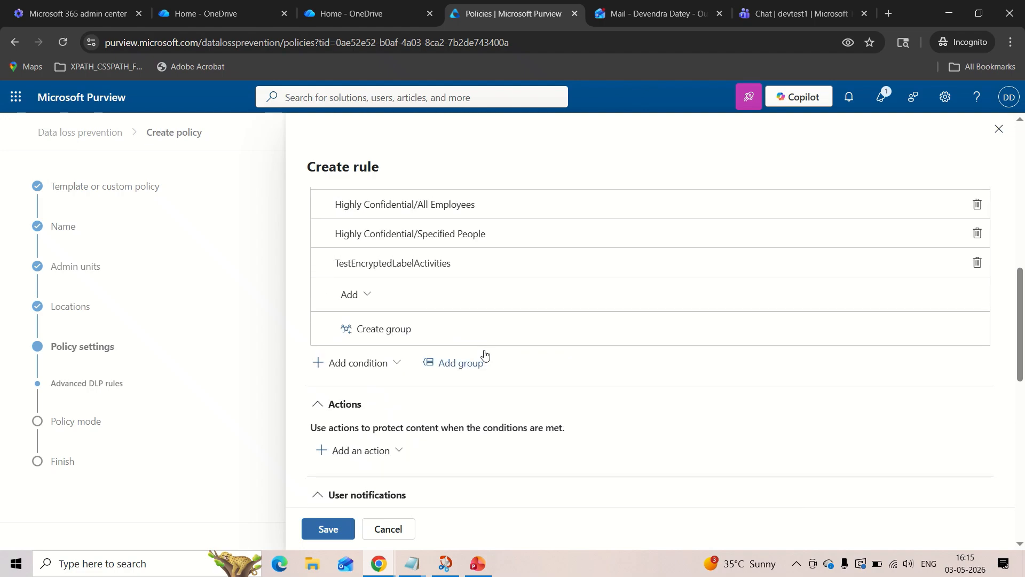
scroll(484, 355, "down", 2)
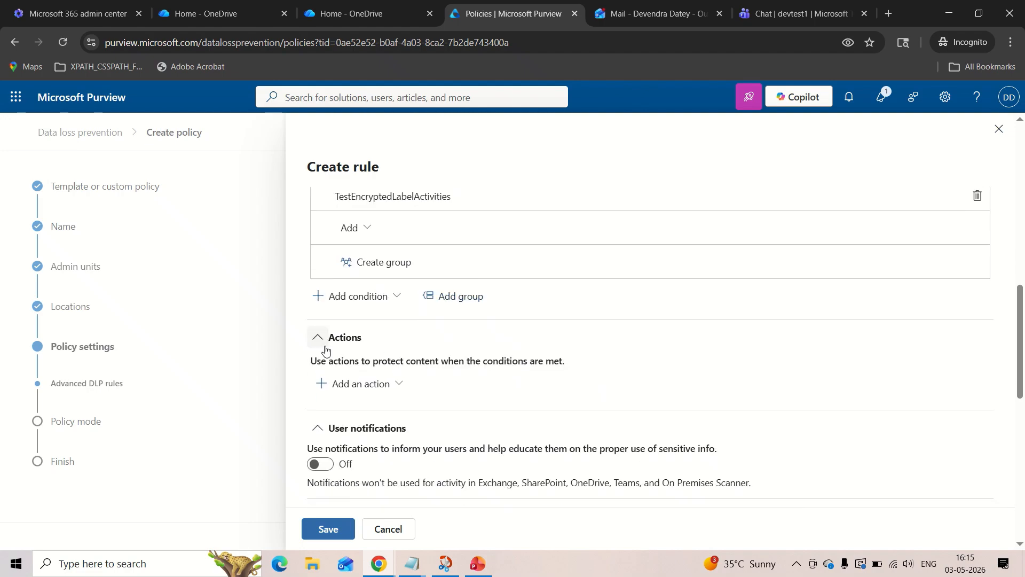
left_click(371, 391)
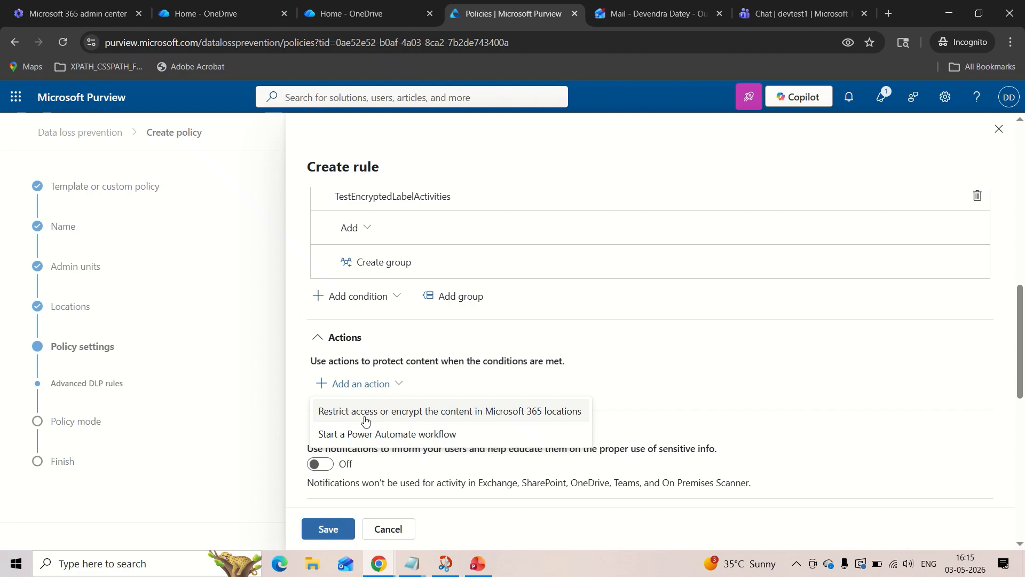
left_click(402, 412)
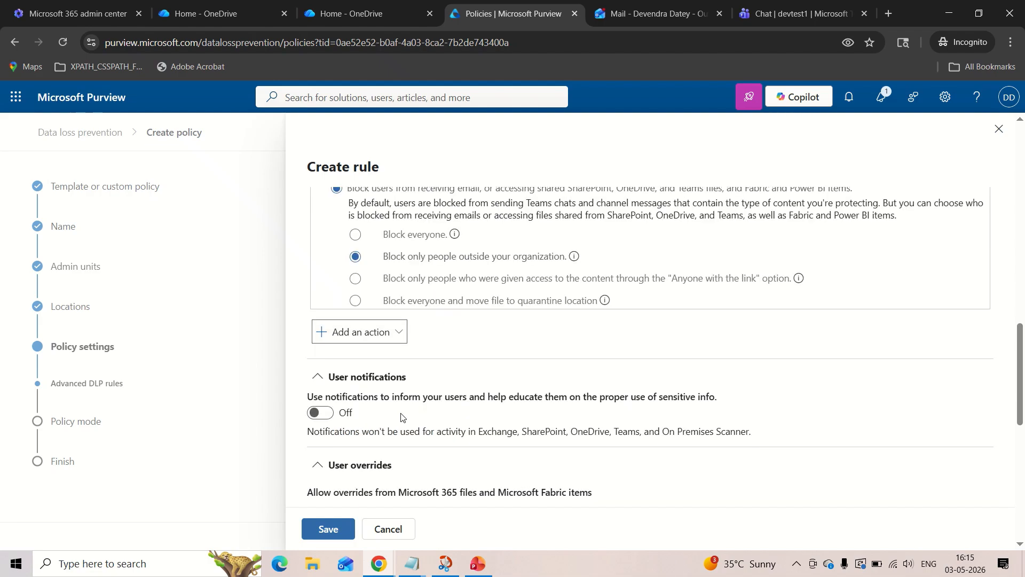
Review the blocking options of the restrict-access action and the condition types available for the rule.
scroll(402, 417, "up", 2)
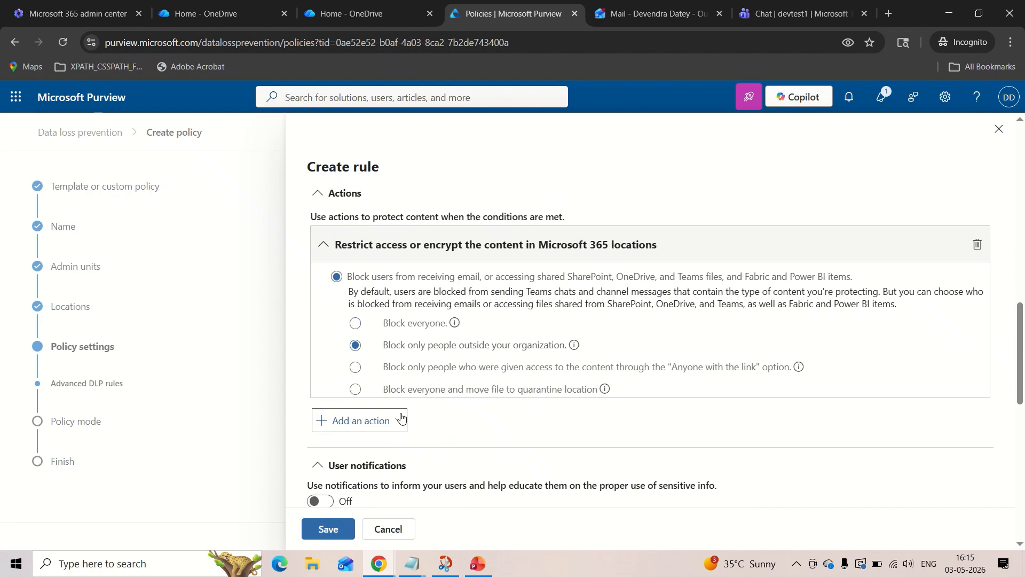
scroll(459, 366, "up", 1)
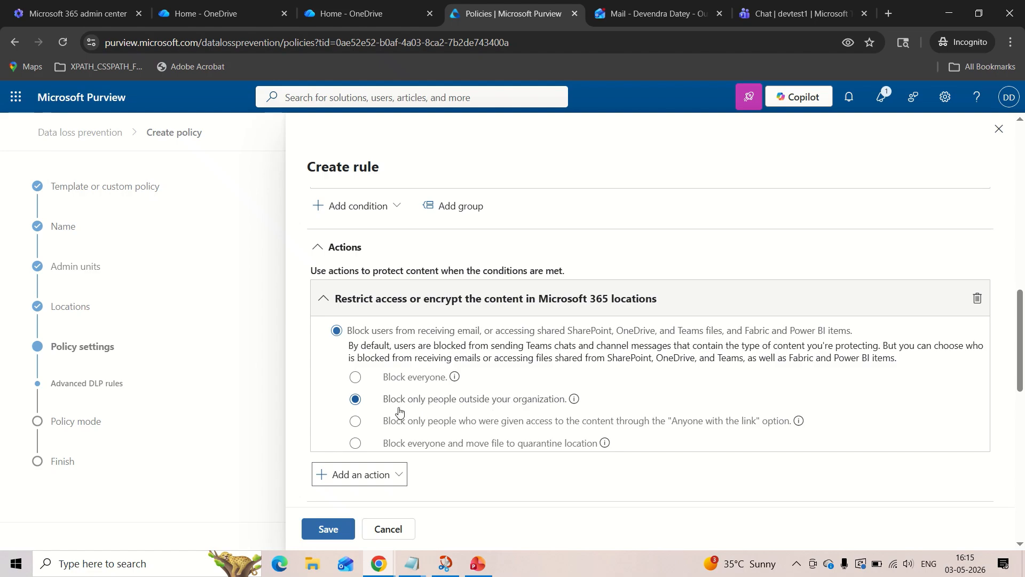
scroll(387, 402, "up", 2)
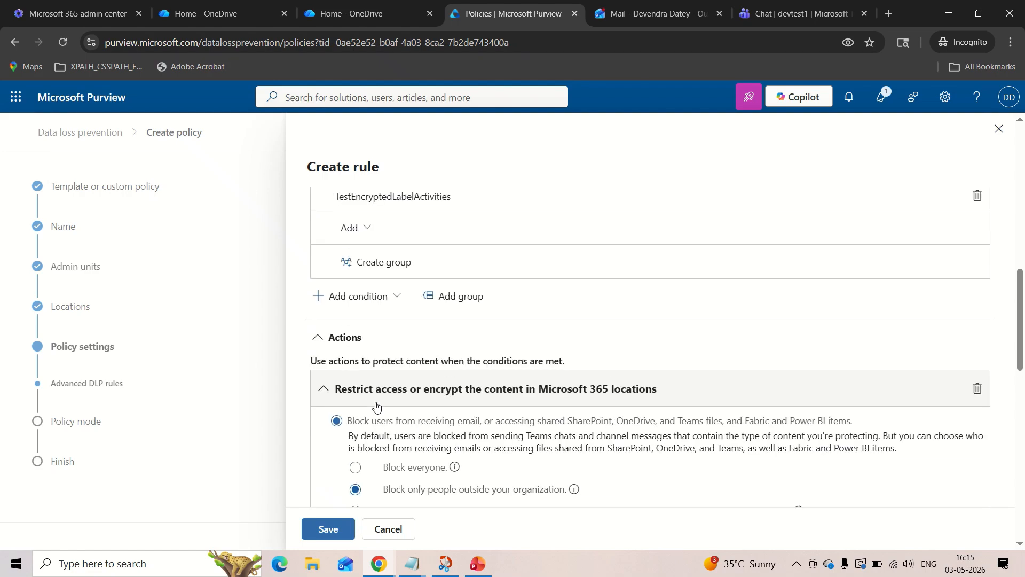
scroll(376, 405, "down", 1)
scroll(376, 406, "up", 2)
scroll(376, 405, "down", 3)
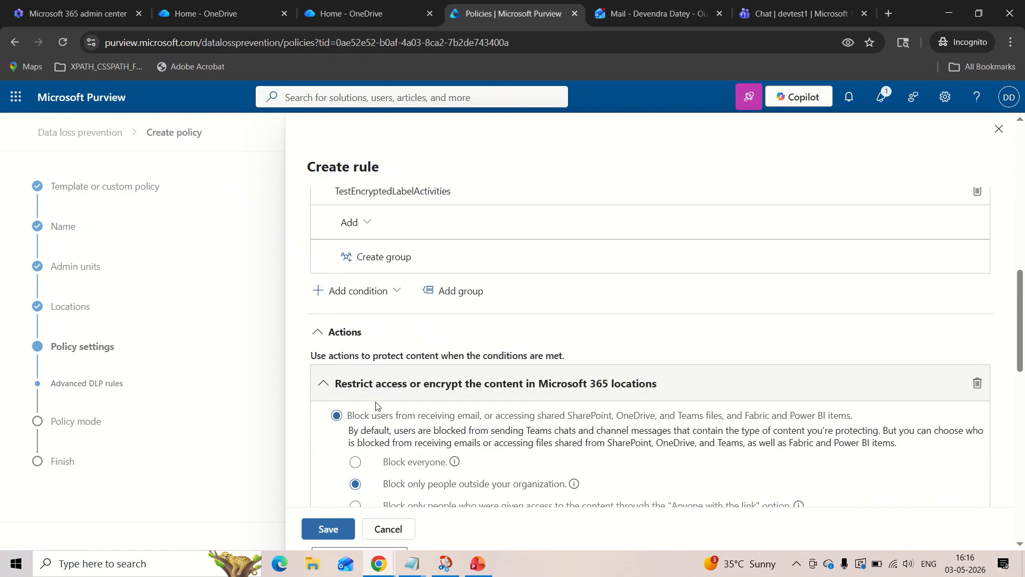
scroll(422, 405, "down", 3)
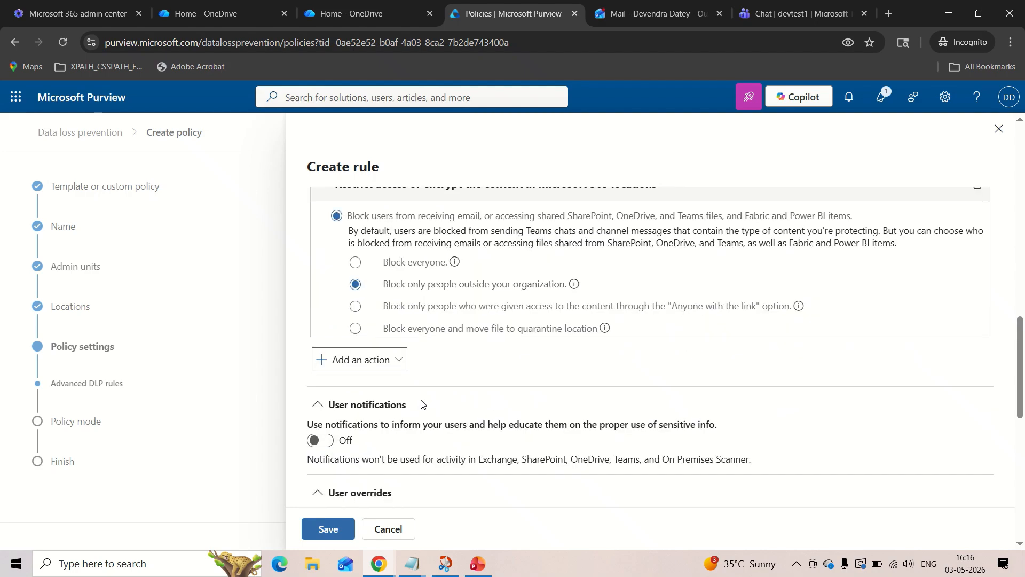
scroll(435, 343, "down", 2)
scroll(435, 344, "up", 5)
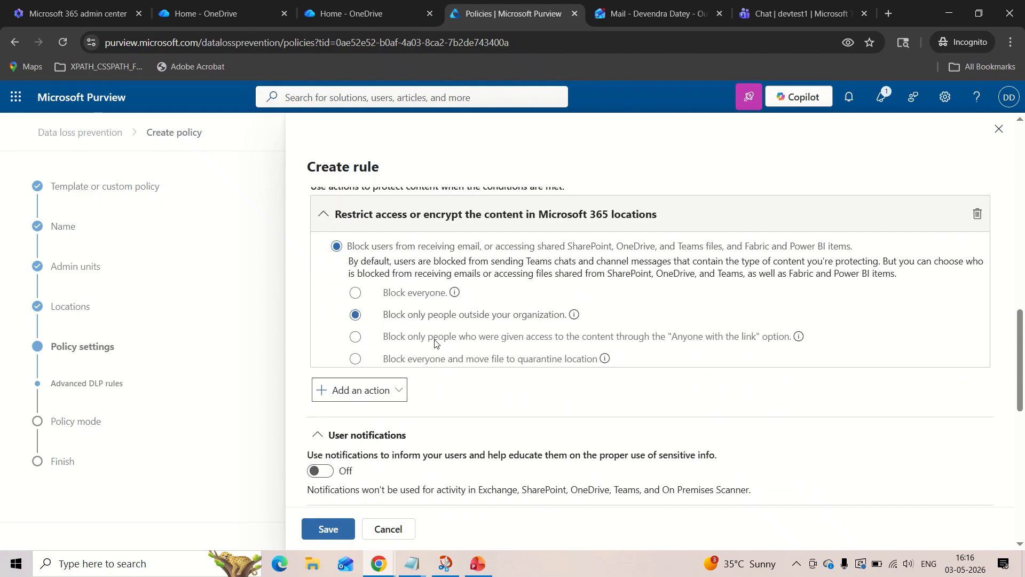
scroll(435, 343, "up", 2)
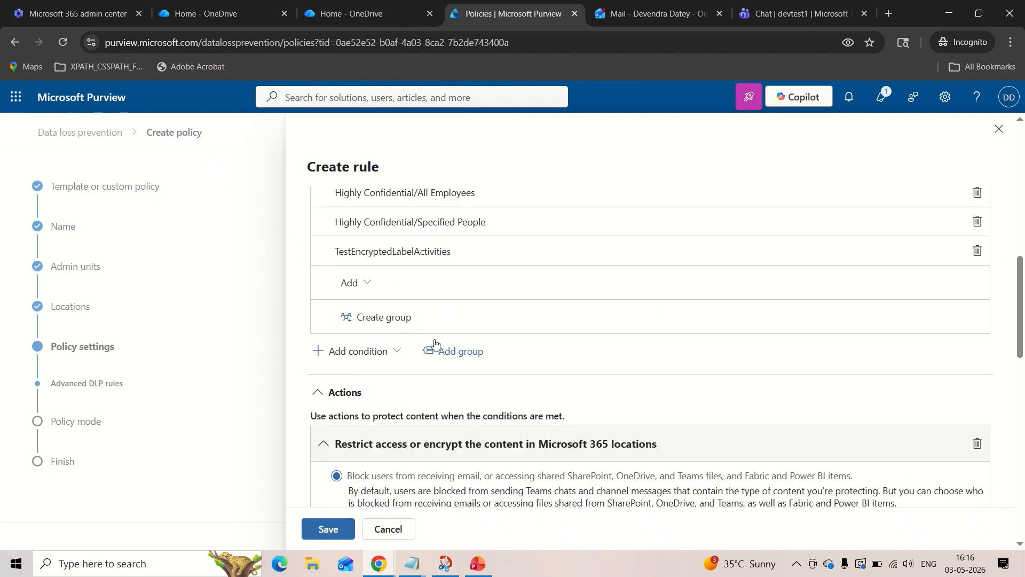
left_click(363, 361)
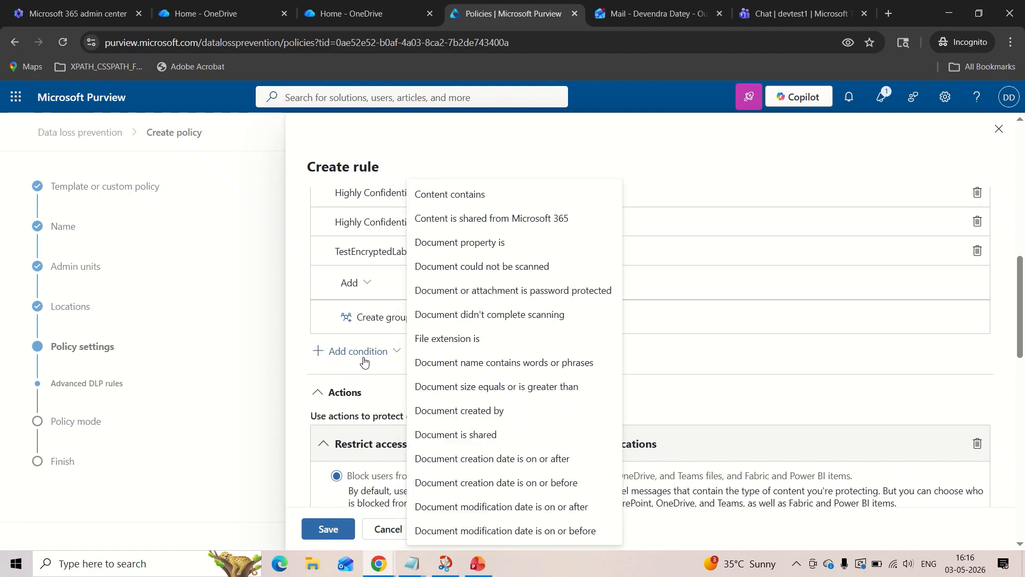
left_click(475, 313)
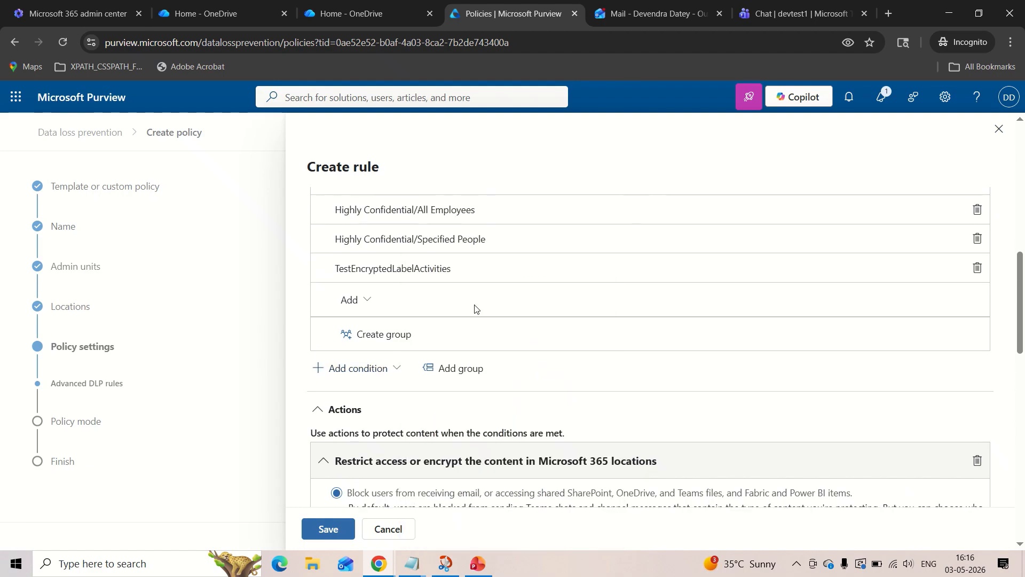
Add the condition Content is shared from Microsoft 365 to the rule and set it to "with people outside my organization".
left_click(374, 374)
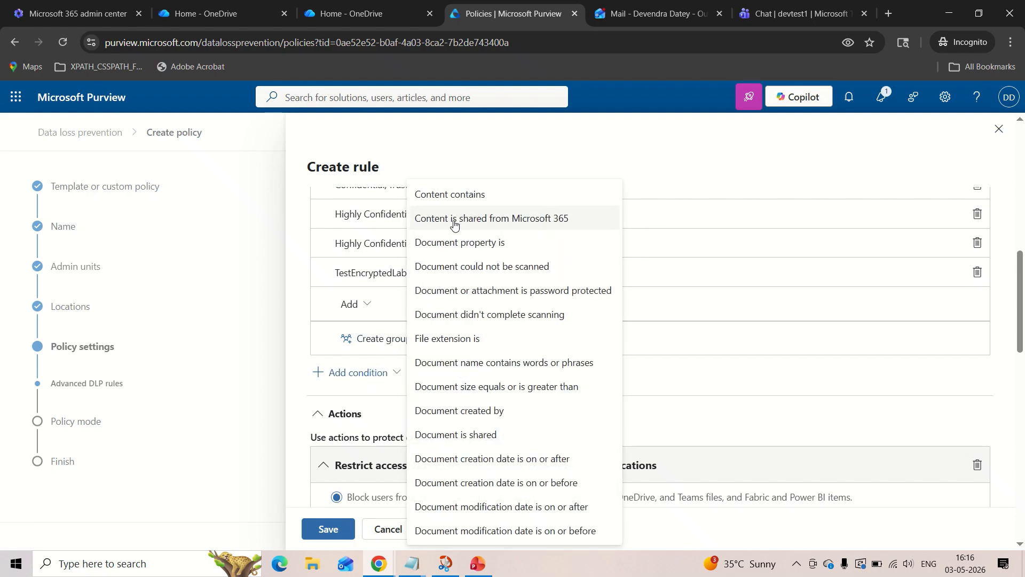
left_click(515, 225)
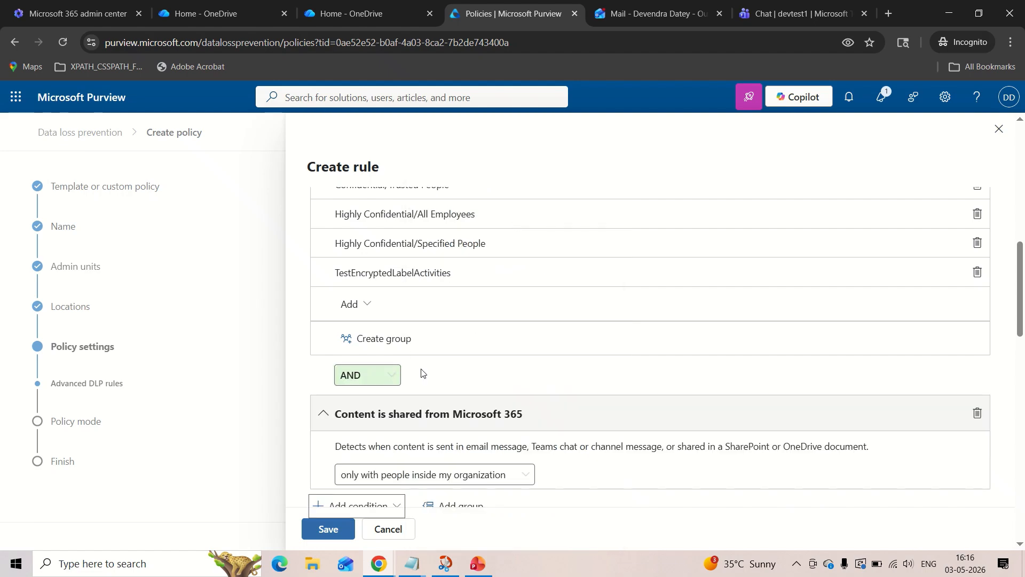
scroll(422, 373, "up", 1)
scroll(419, 371, "down", 2)
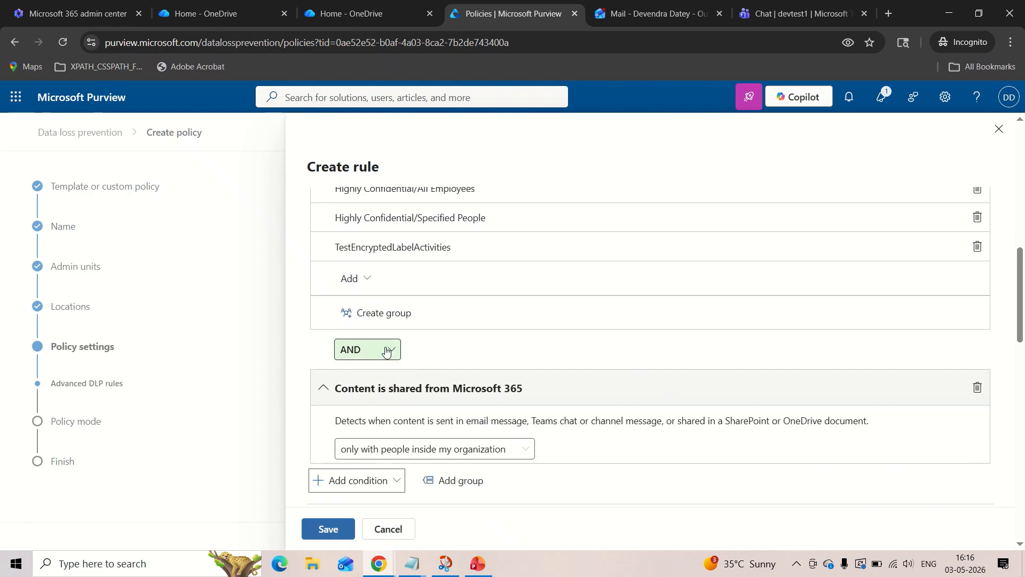
scroll(412, 358, "down", 2)
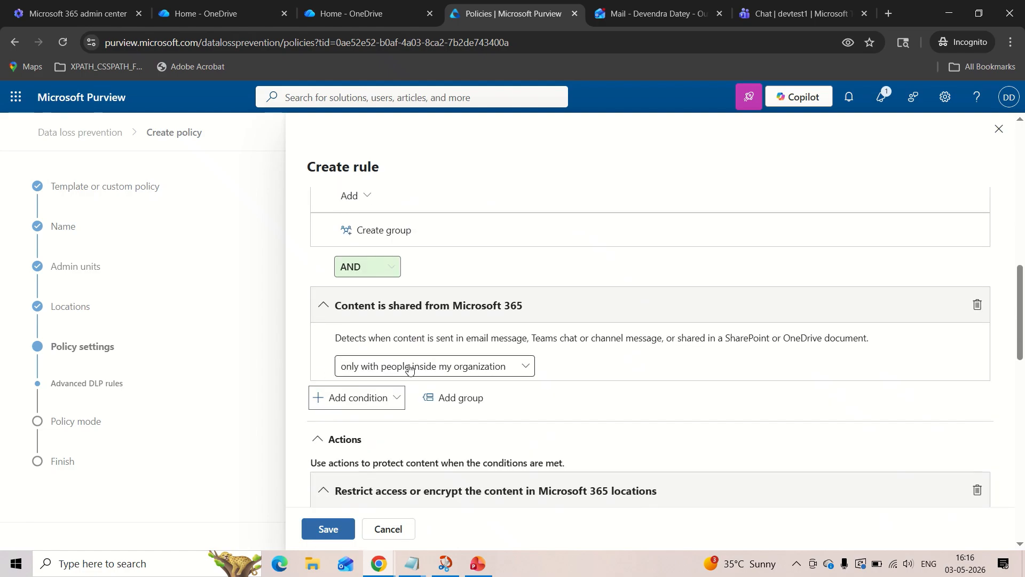
left_click(410, 369)
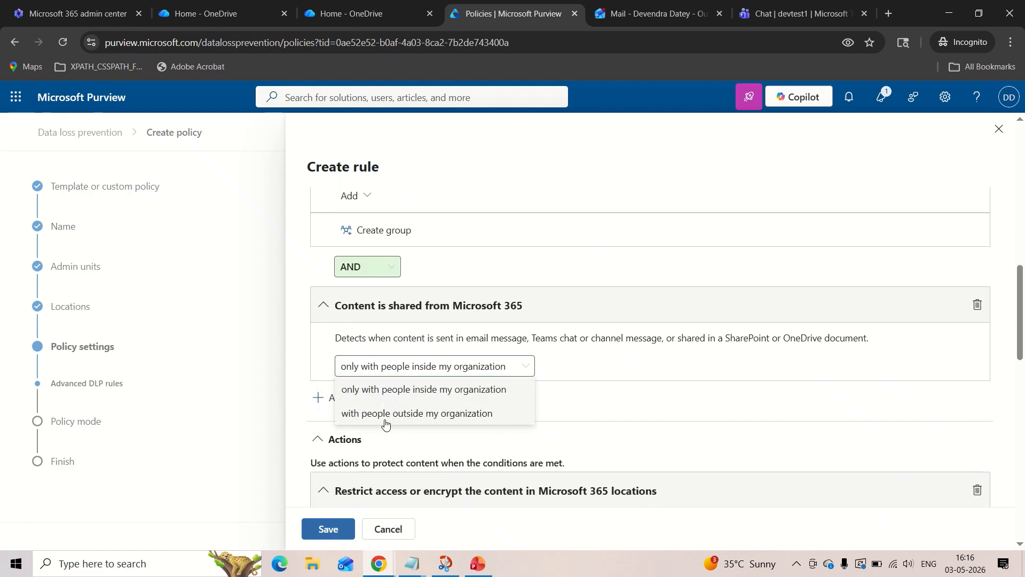
left_click(427, 421)
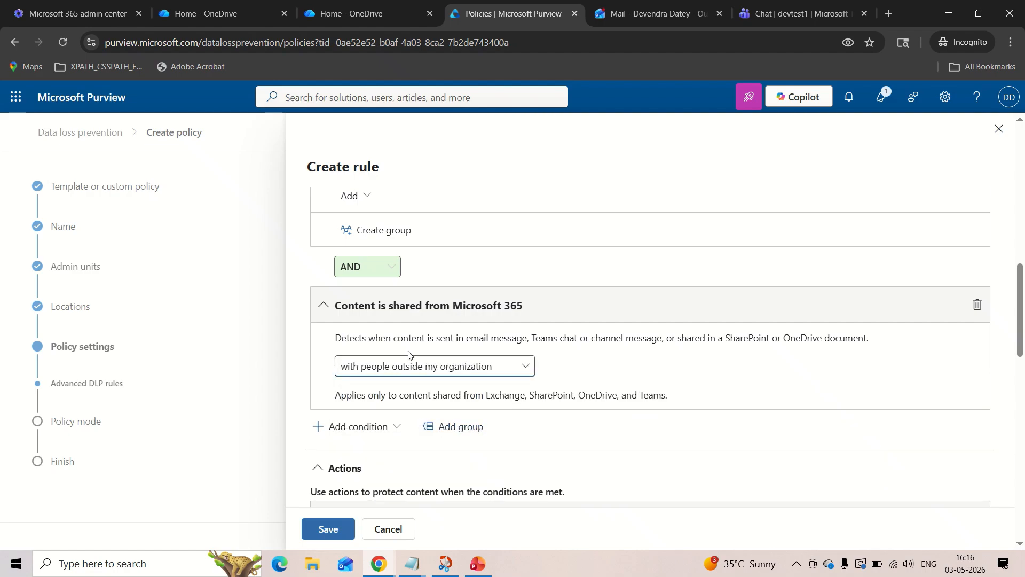
Review the rule's sensitivity label and sharing conditions and the blocking options of the restrict-access action.
scroll(410, 353, "down", 1)
scroll(414, 355, "up", 1)
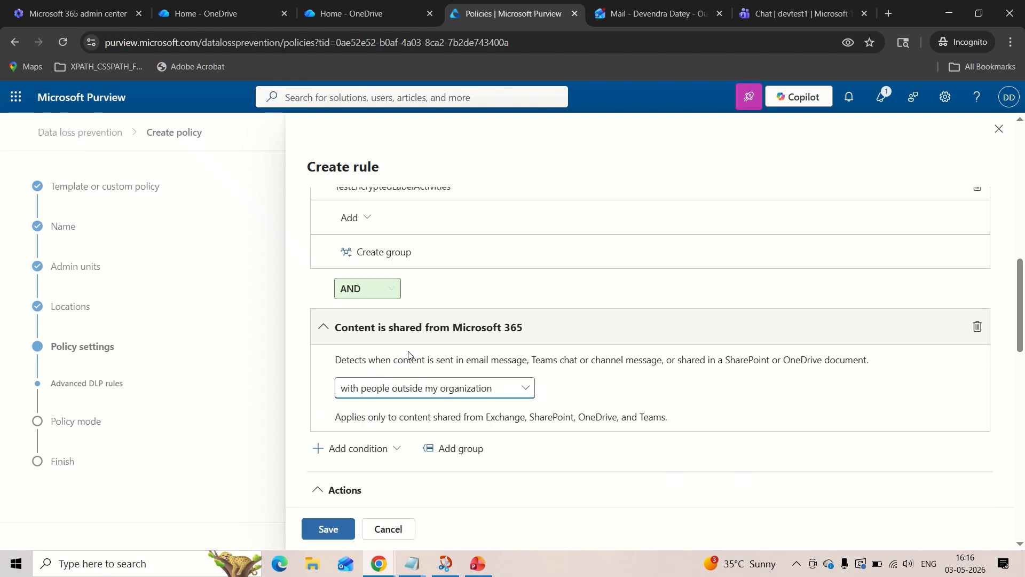
scroll(423, 363, "up", 10)
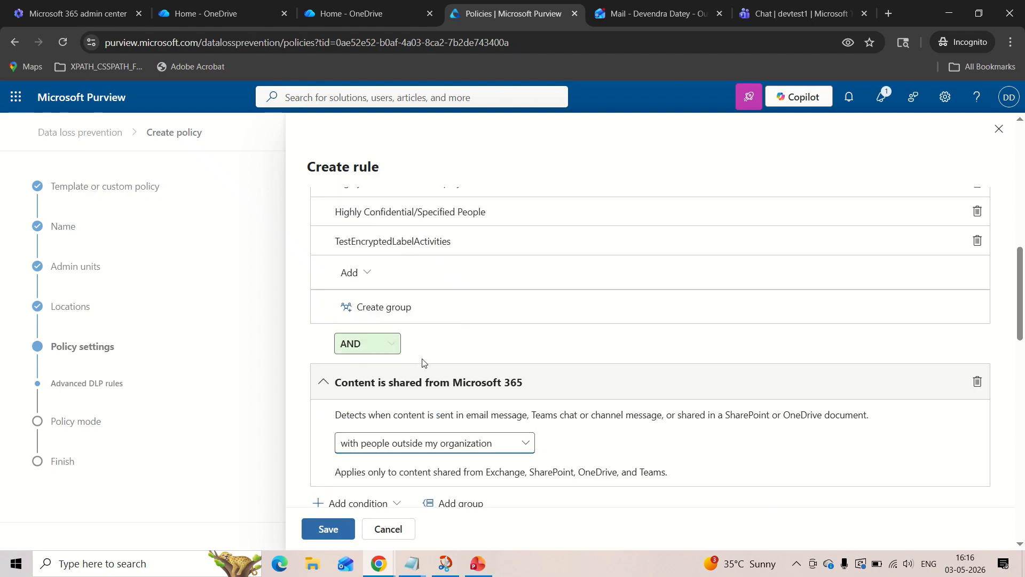
scroll(423, 363, "down", 3)
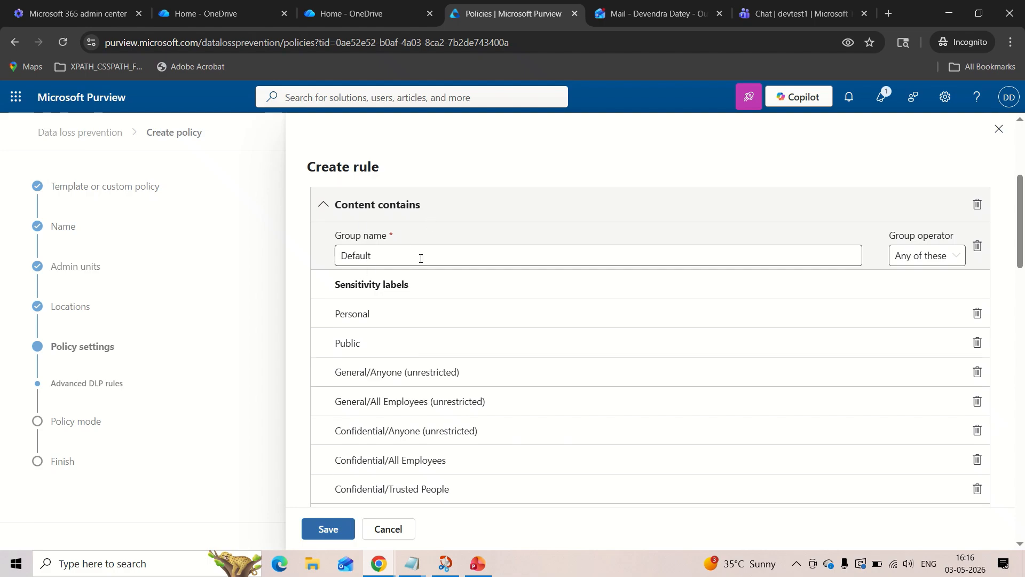
scroll(395, 328, "down", 3)
scroll(396, 327, "down", 6)
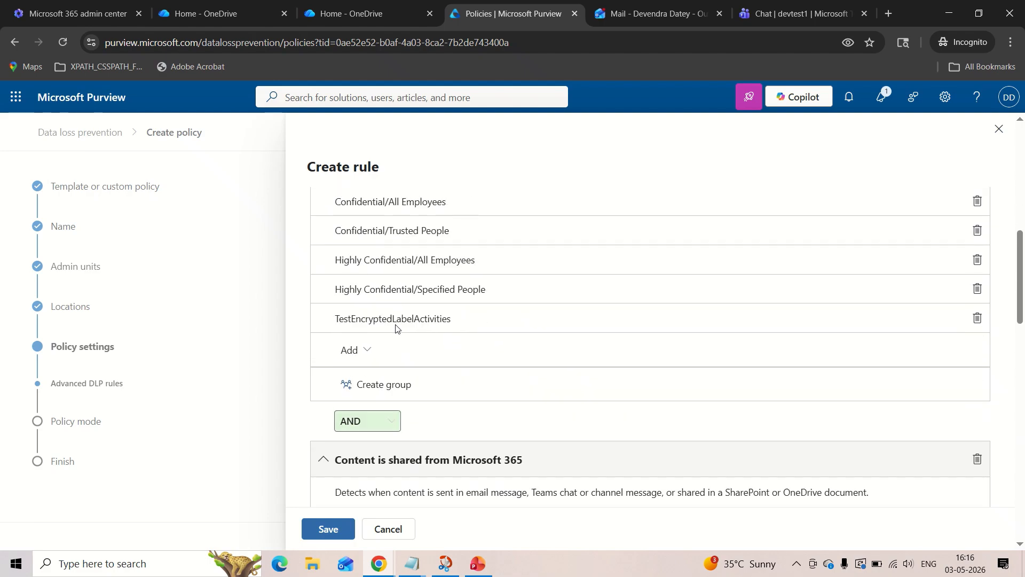
scroll(396, 327, "down", 1)
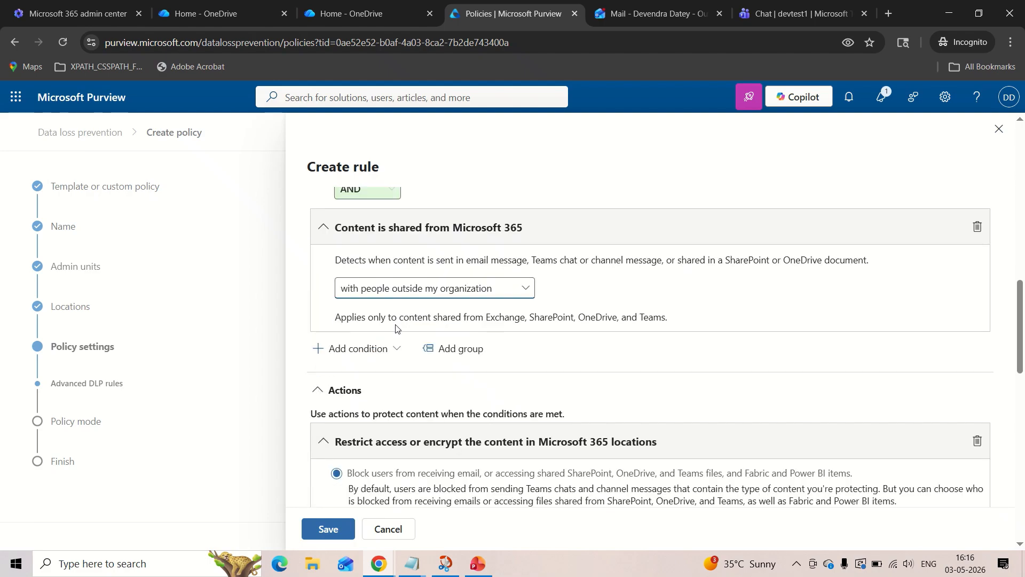
scroll(376, 299, "up", 1)
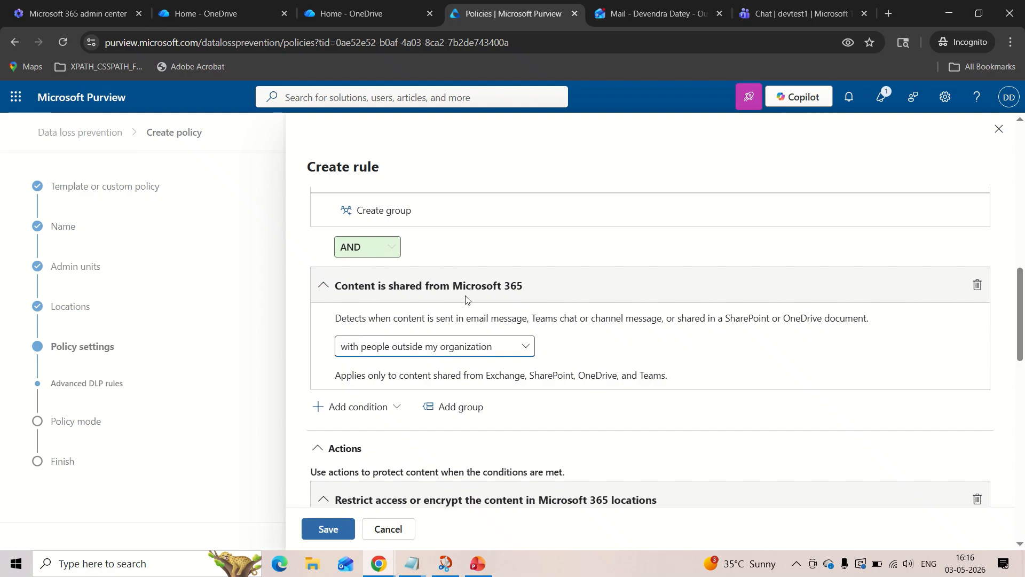
scroll(427, 334, "down", 1)
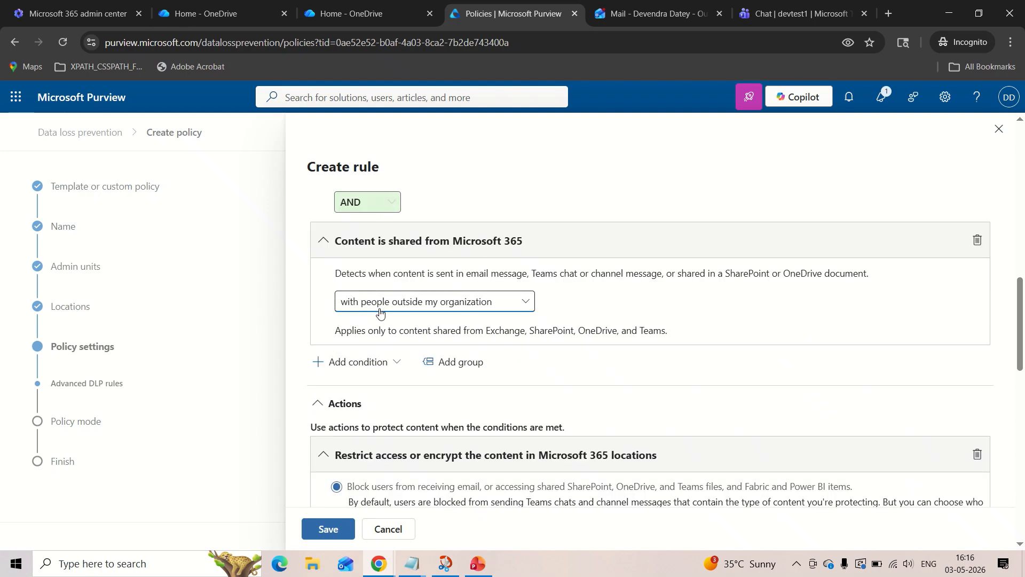
scroll(452, 305, "down", 3)
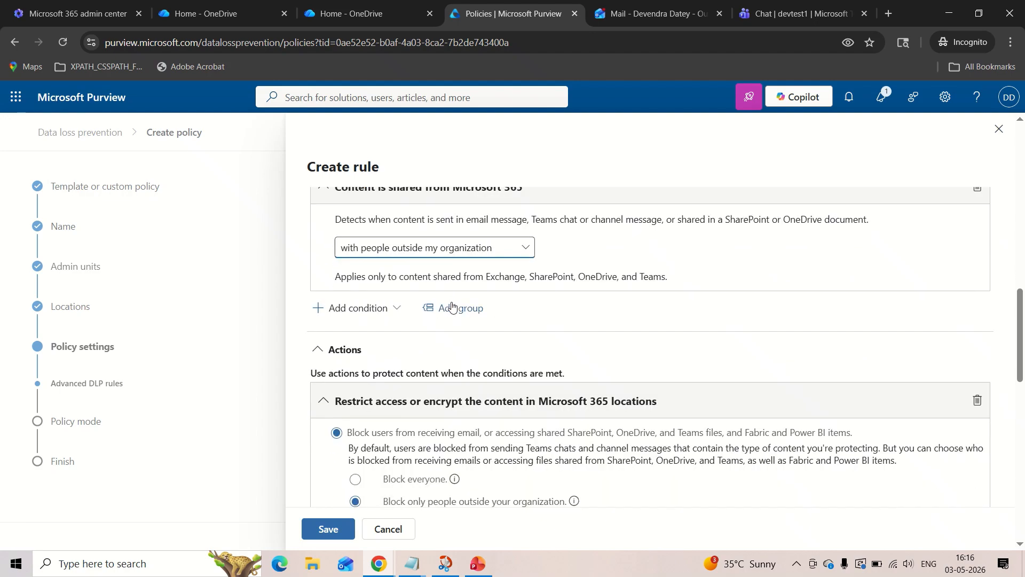
scroll(452, 305, "down", 3)
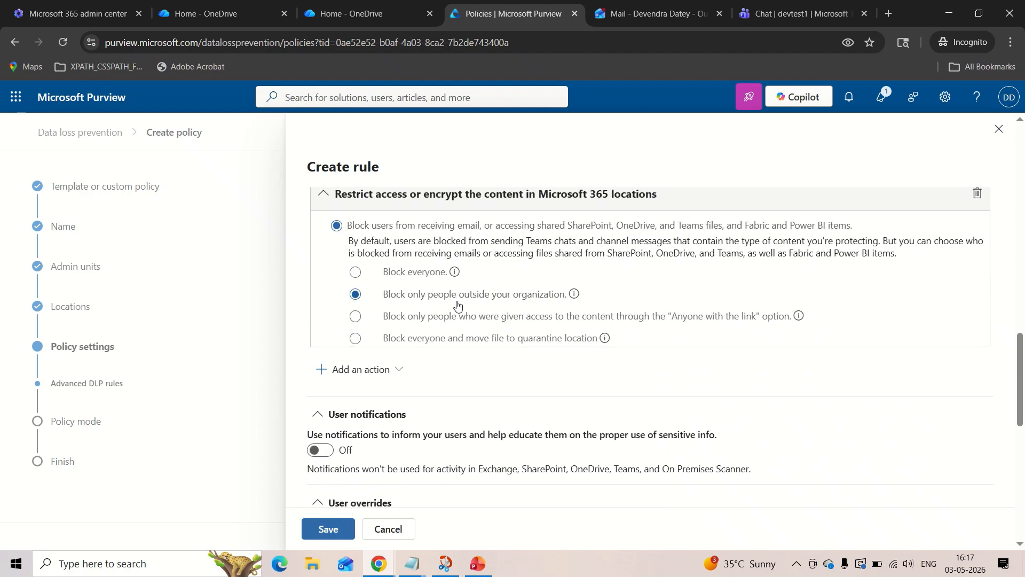
Turn on user notifications for the rule.
scroll(470, 305, "down", 1)
scroll(470, 306, "down", 1)
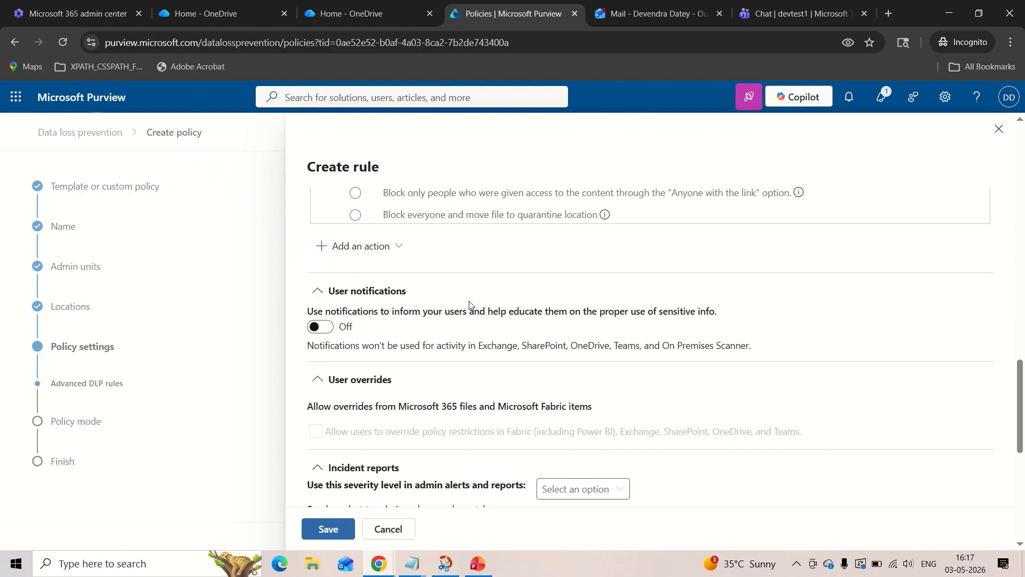
scroll(404, 328, "down", 1)
left_click(322, 296)
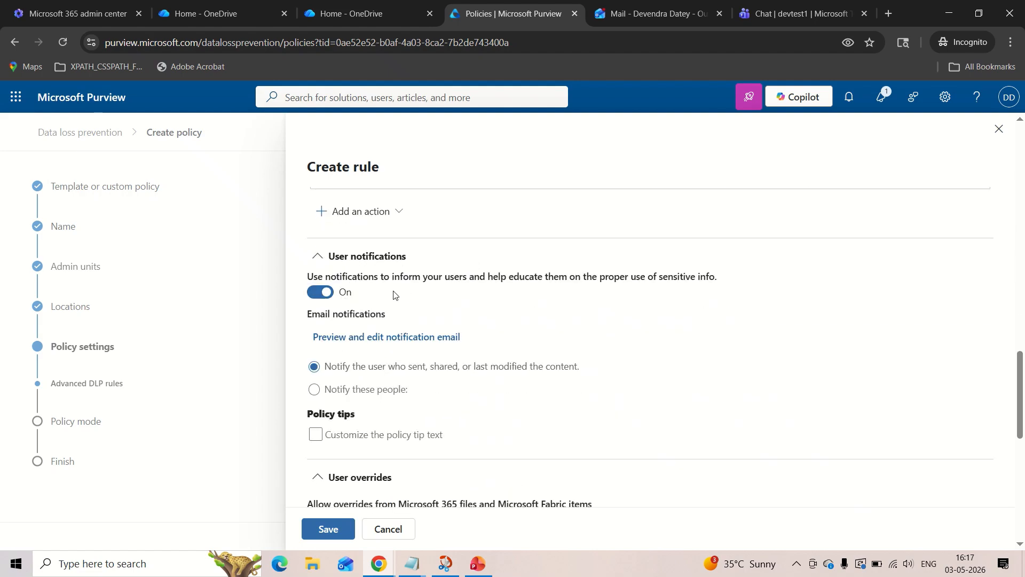
scroll(393, 295, "down", 1)
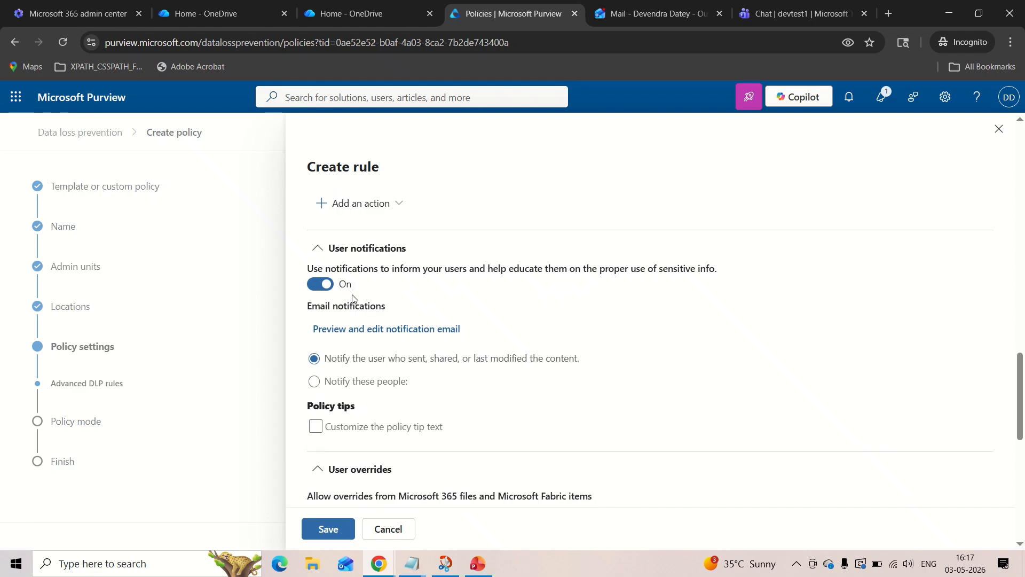
left_click(325, 288)
left_click(325, 288)
scroll(411, 294, "down", 1)
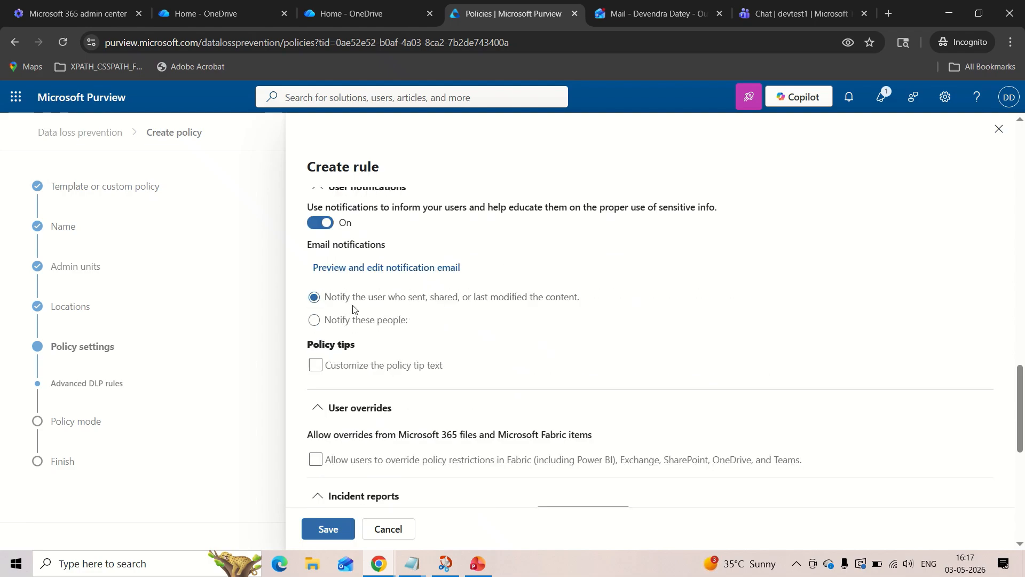
Enable custom policy tip text and enter "this is a test policy for sharing sensitive labelled files from OneDrie to external users.".
scroll(386, 315, "down", 1)
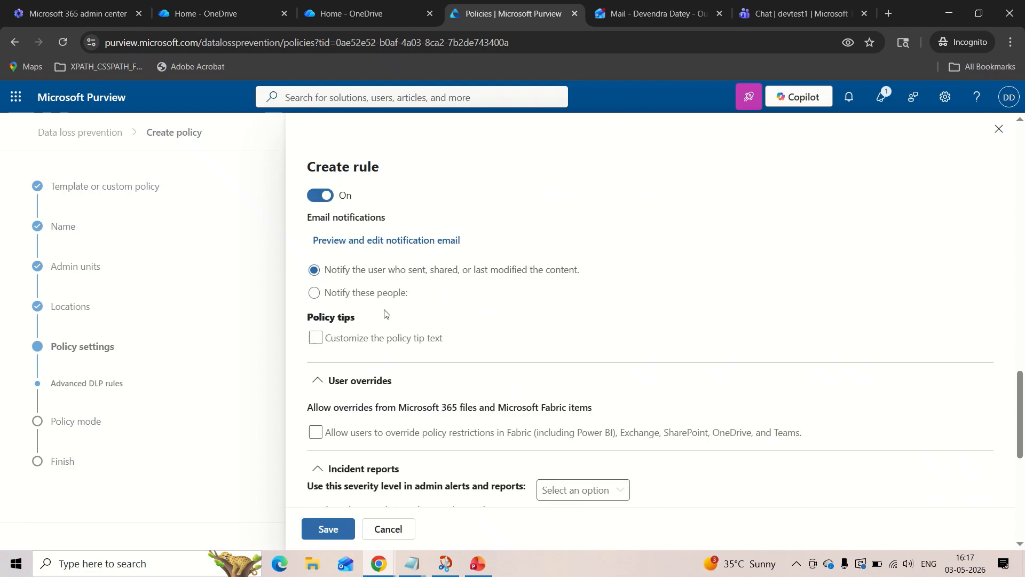
left_click(316, 338)
left_click(344, 356)
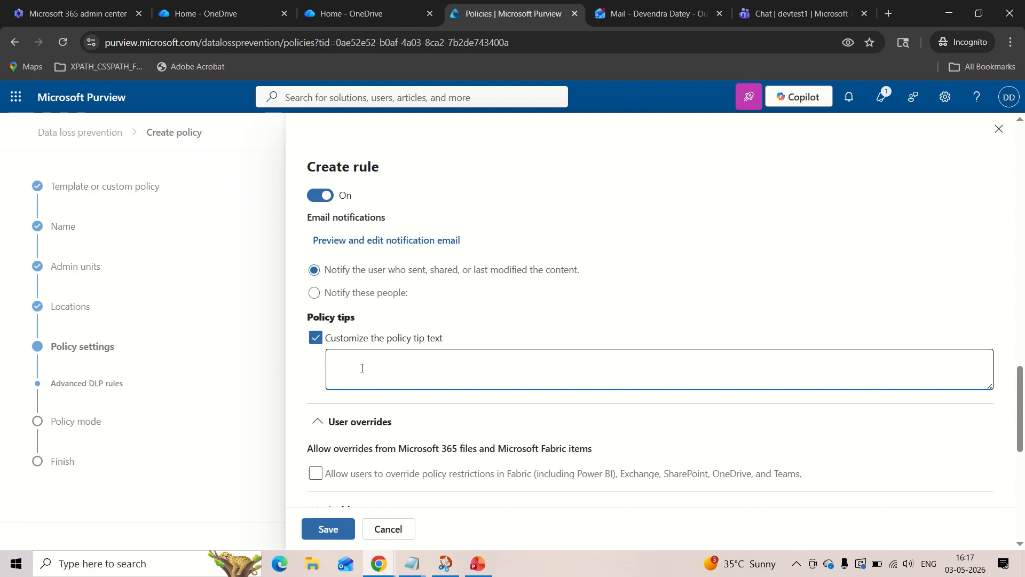
type("this is a test policy for sharing sensi")
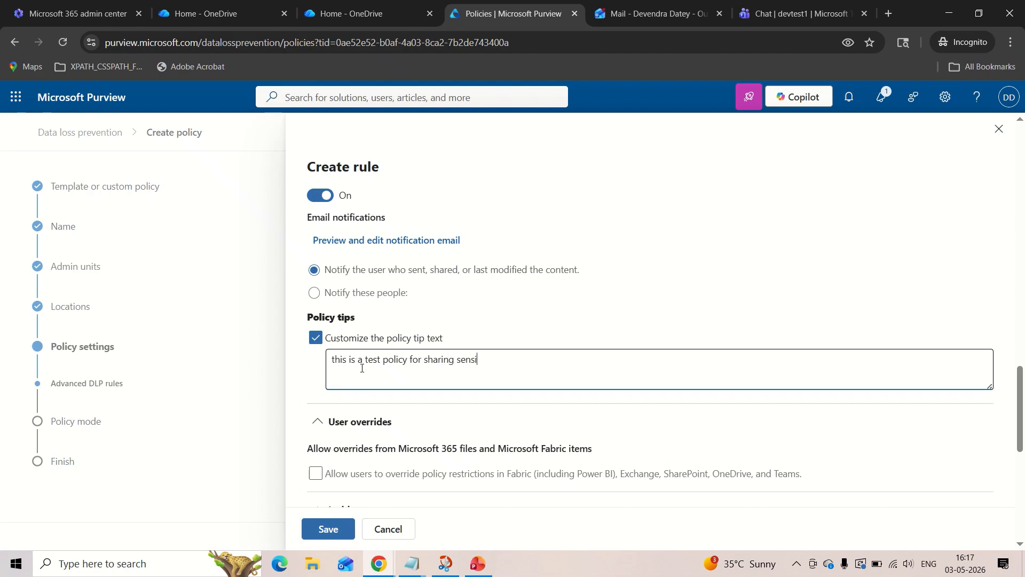
type("tive labelled files from One")
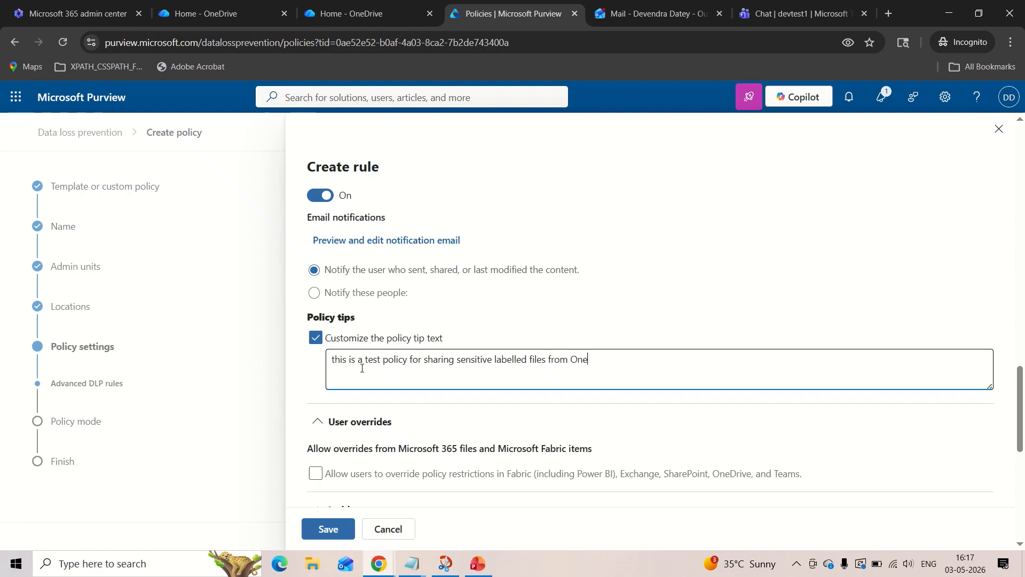
type("Drie")
key("BackSpace")
type("e to ext")
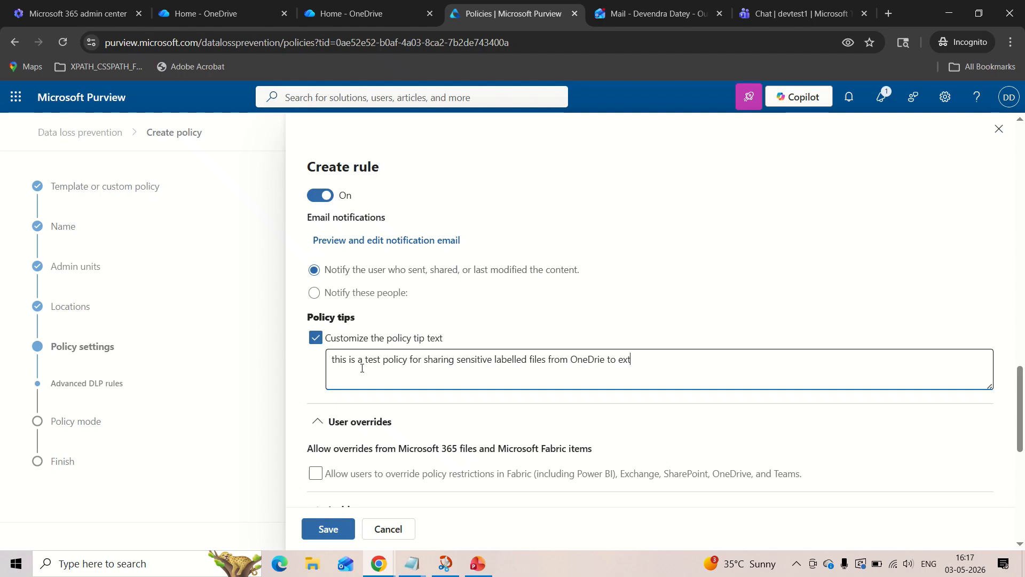
type("ernal users.")
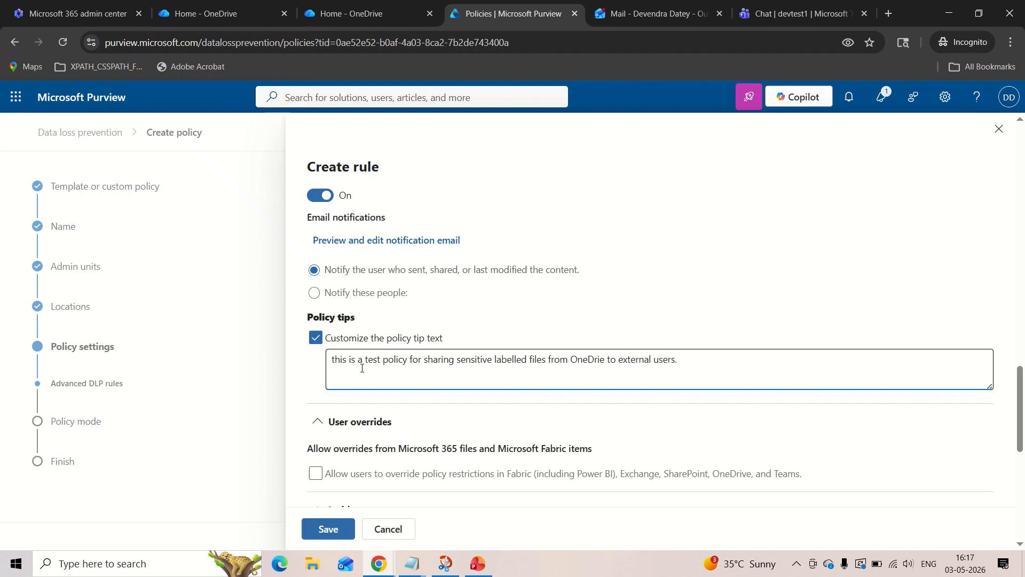
Capitalize the first letter of the policy tip text so it starts with "This".
scroll(362, 368, "down", 1)
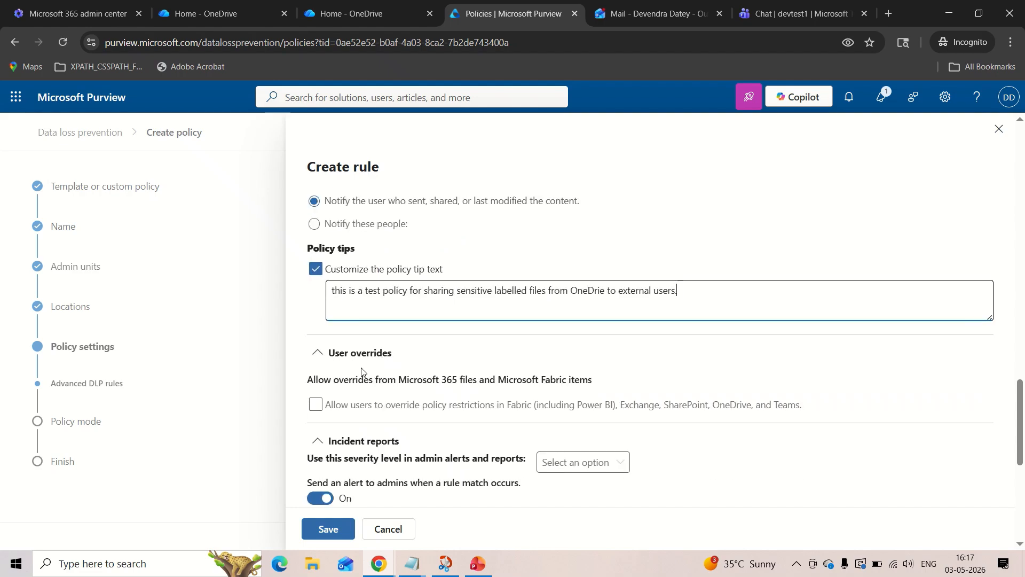
left_click(336, 290)
key("BackSpace")
type("T")
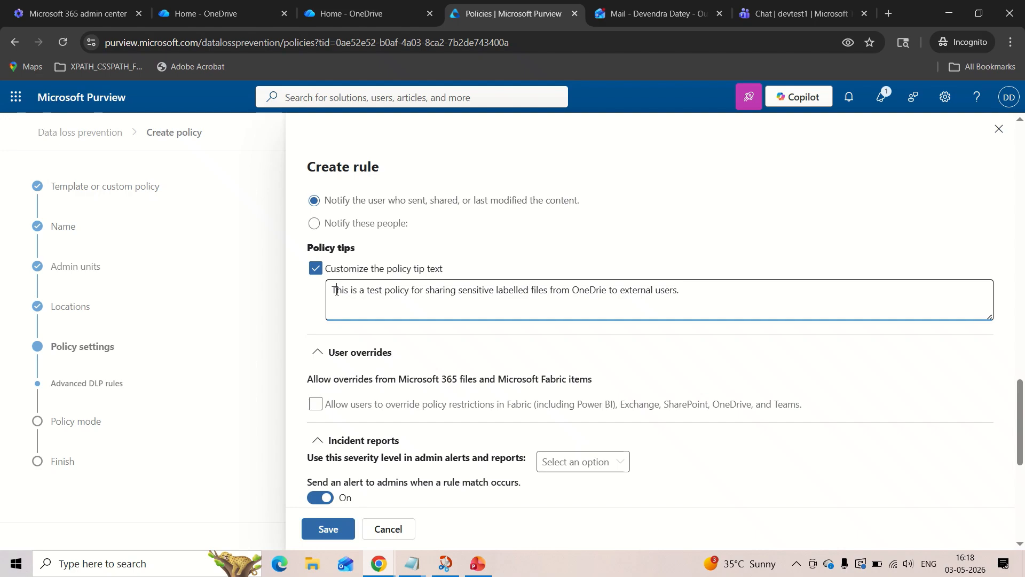
Check the wording of the policy tip and examine the rule's user override and incident report settings.
scroll(336, 291, "down", 1)
left_click_drag(332, 260, 401, 279)
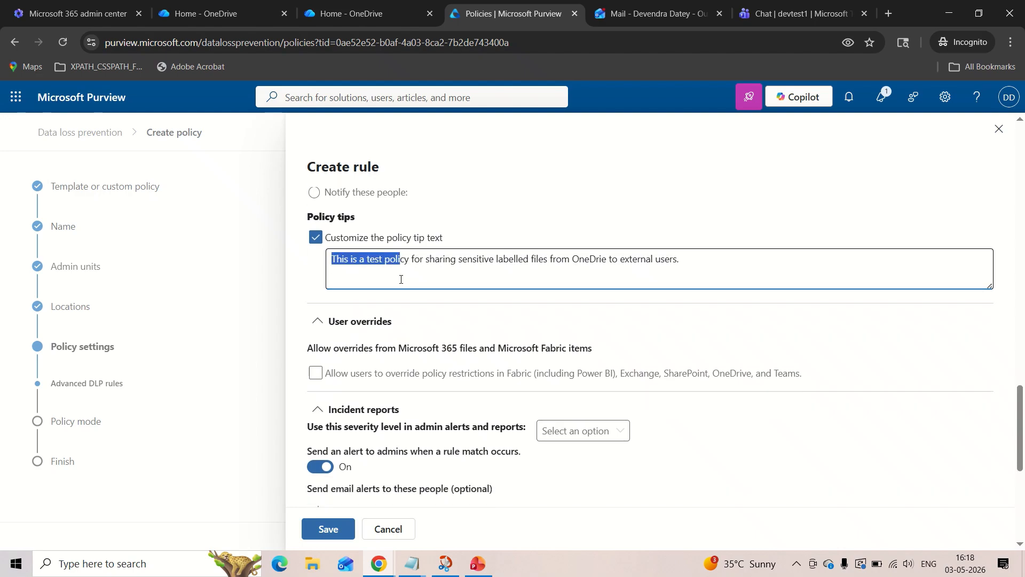
left_click(402, 279)
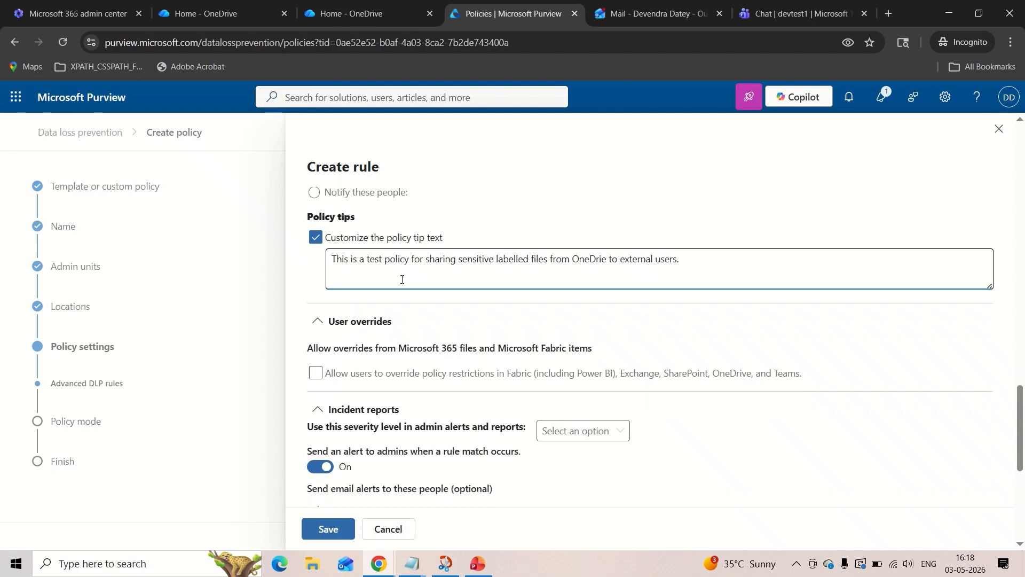
scroll(402, 279, "up", 1)
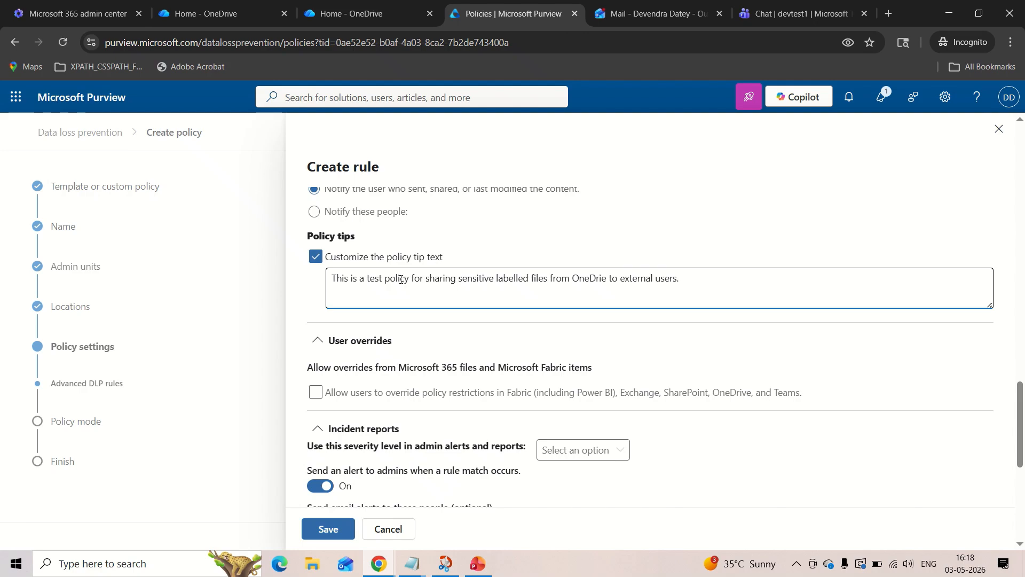
left_click_drag(333, 280, 684, 284)
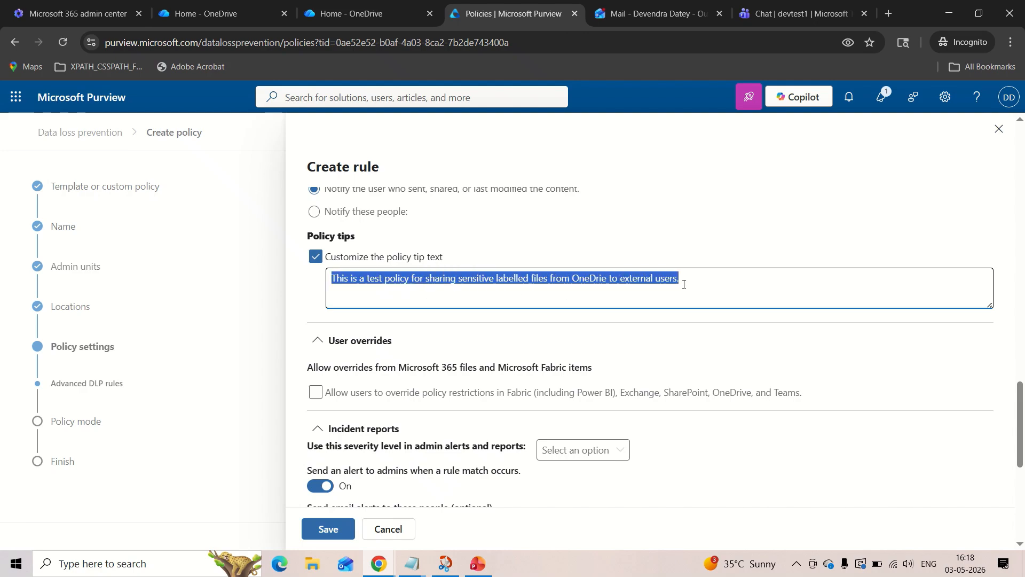
left_click(684, 284)
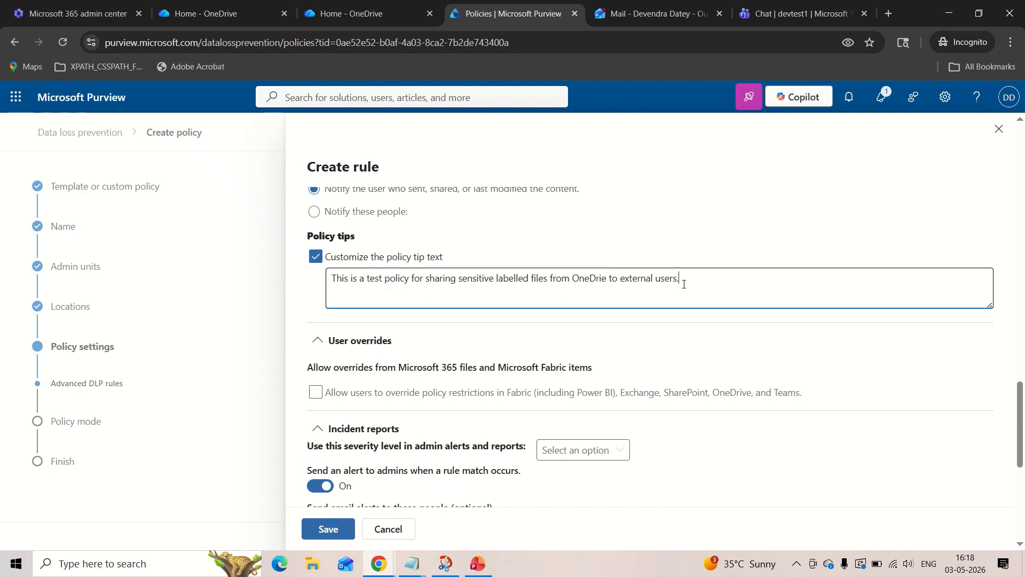
left_click_drag(684, 284, 287, 284)
left_click(287, 284)
scroll(394, 300, "down", 1)
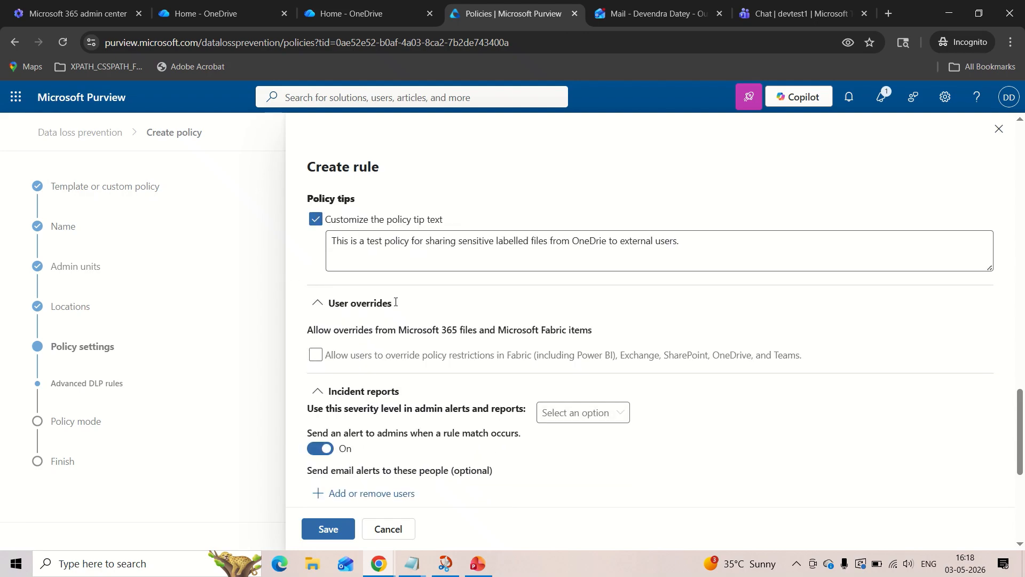
scroll(397, 302, "down", 1)
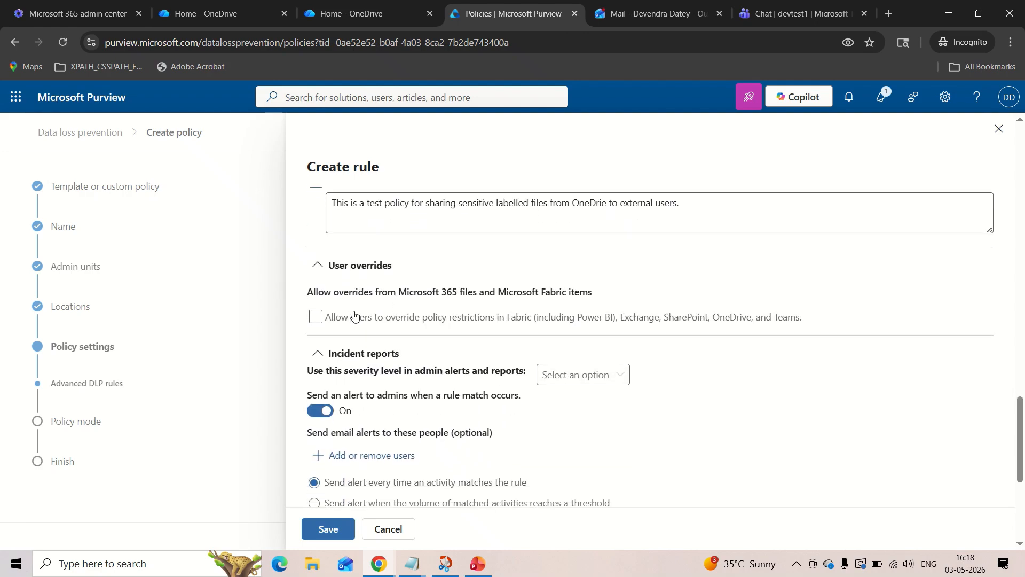
scroll(354, 315, "down", 1)
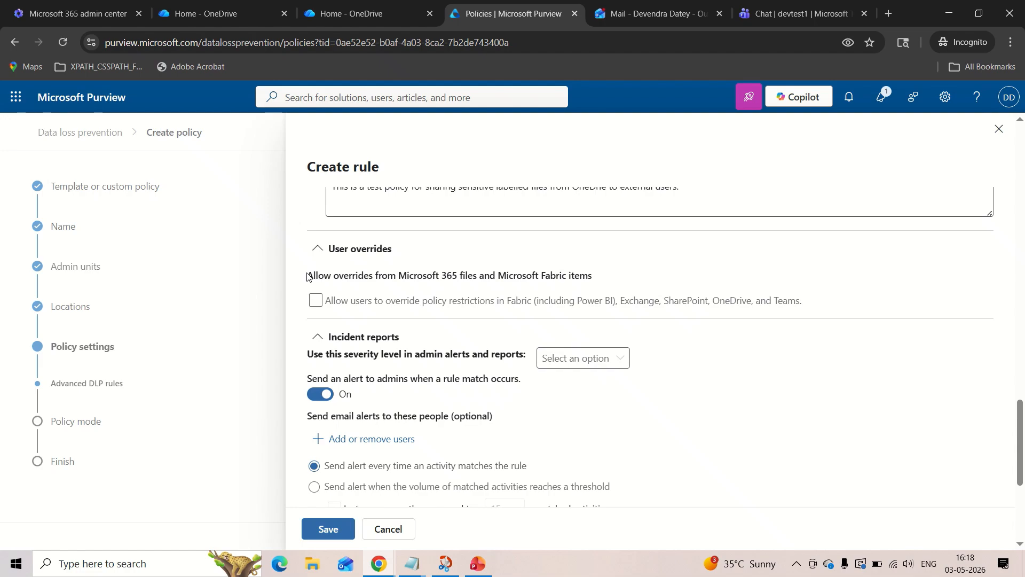
Check the user override options without leaving overrides allowed, and examine the rule's incident report and admin alert settings.
left_click(316, 300)
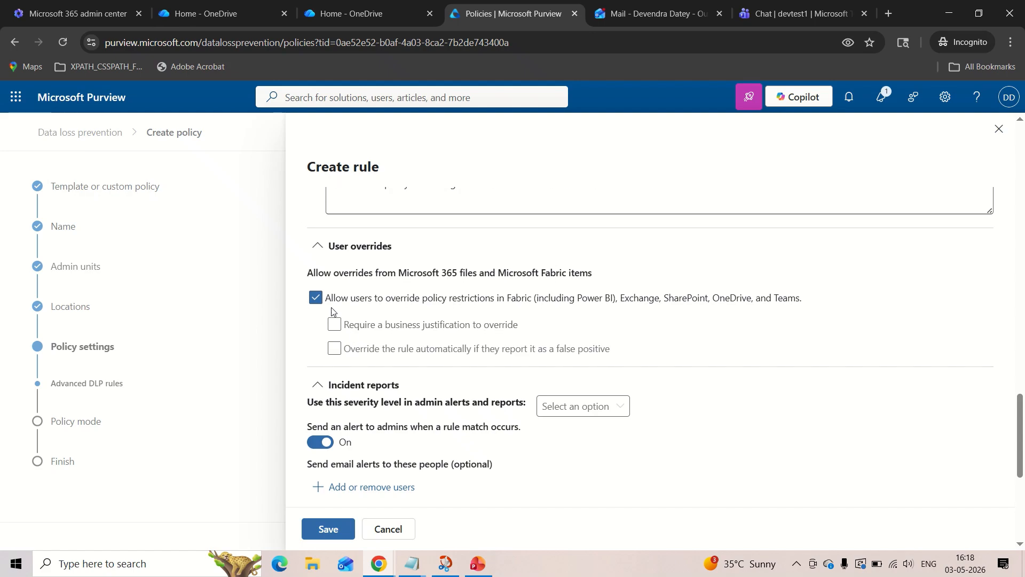
left_click(316, 298)
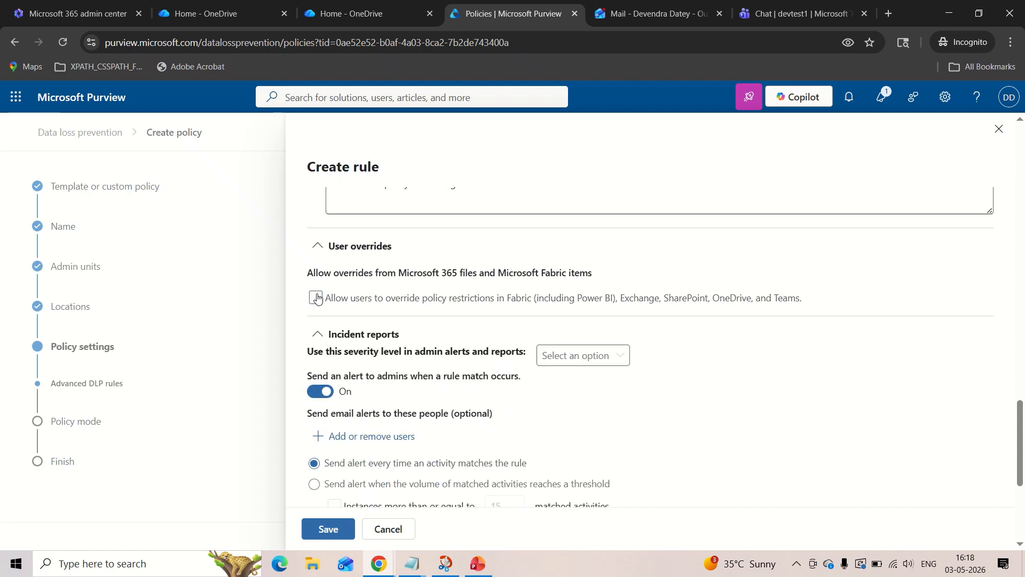
scroll(315, 295, "down", 2)
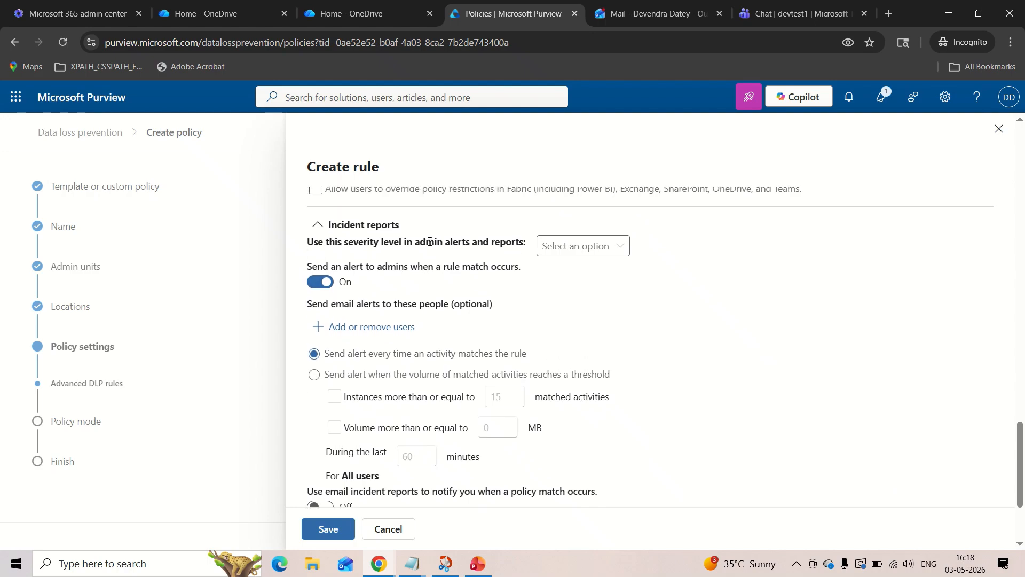
left_click_drag(412, 244, 468, 237)
left_click(468, 237)
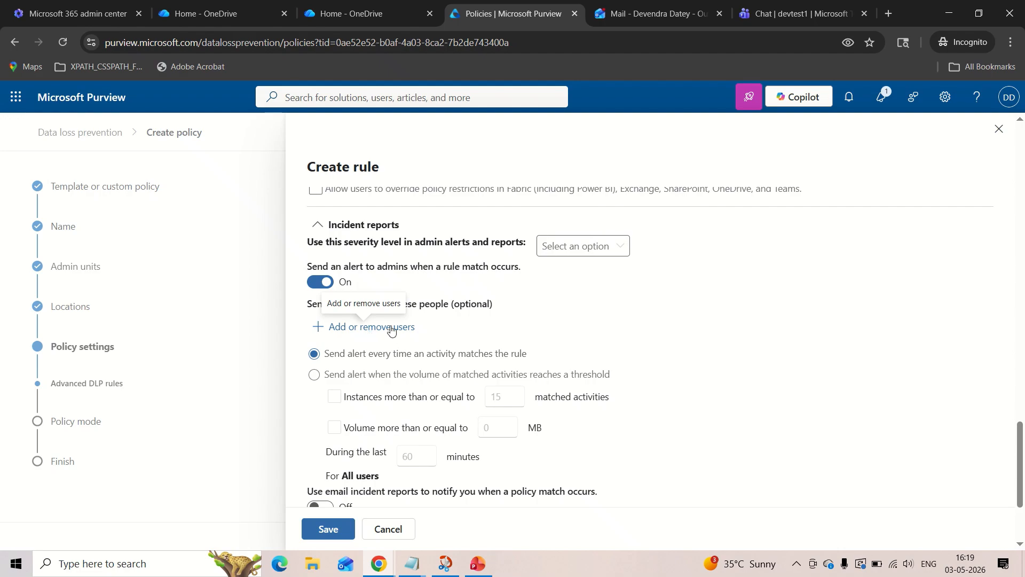
scroll(431, 327, "down", 3)
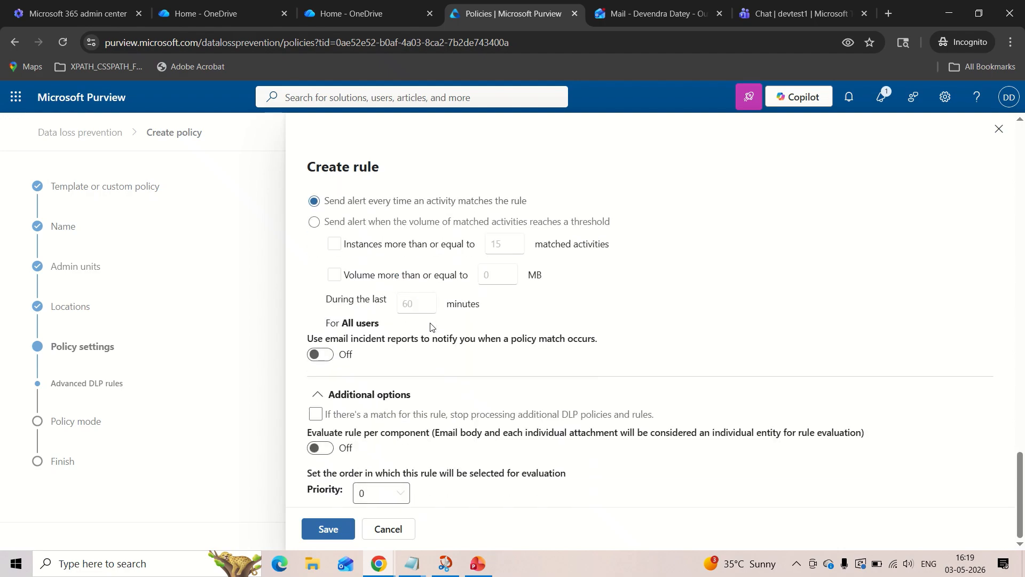
Try to save the rule under its current name.
left_click(330, 527)
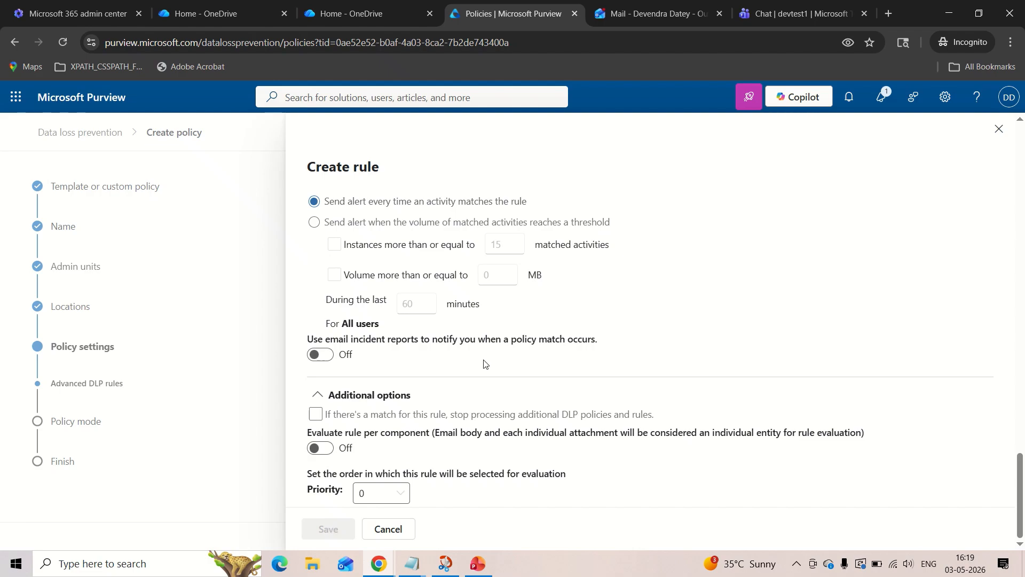
scroll(485, 363, "up", 6)
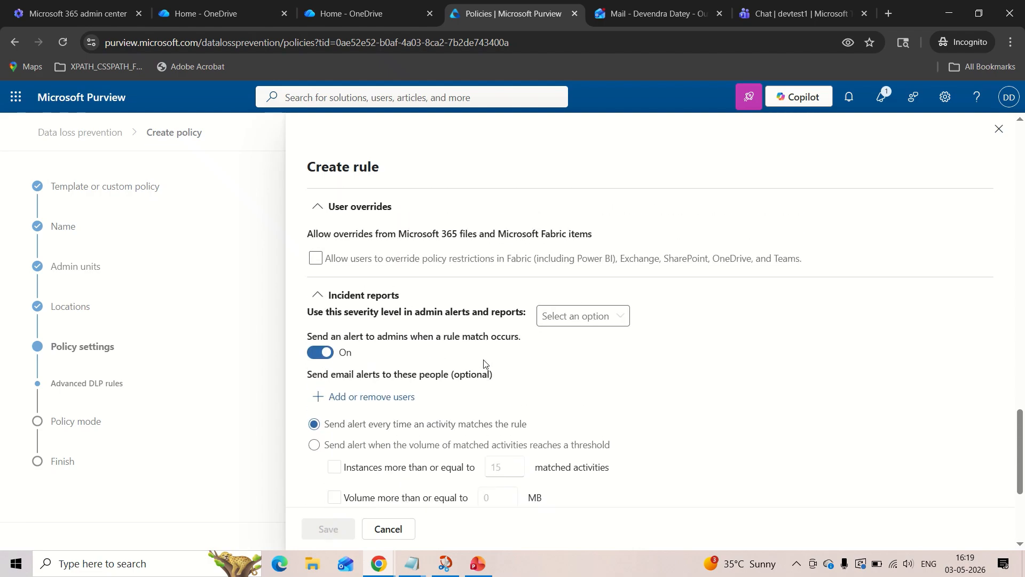
scroll(485, 363, "up", 2)
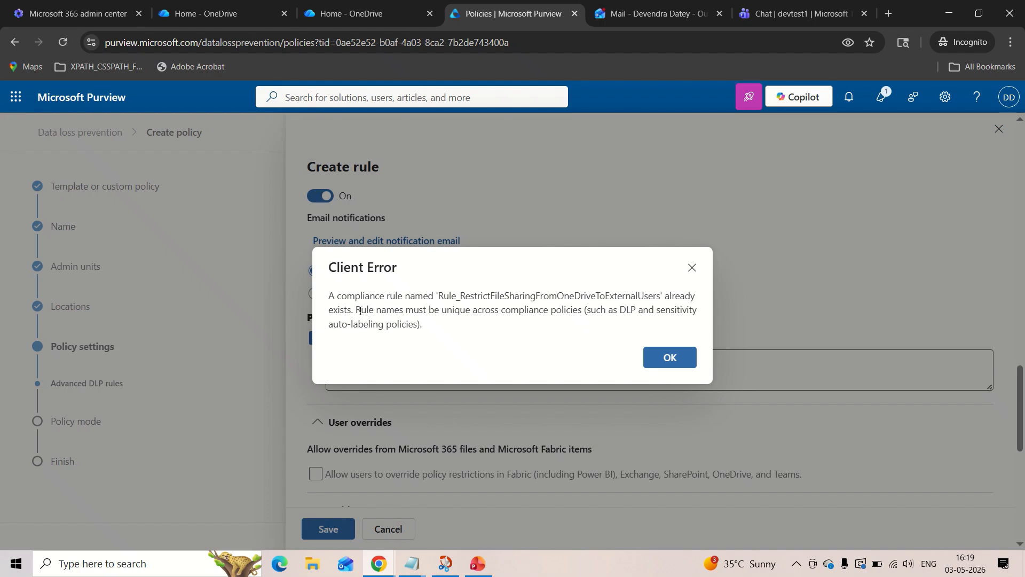
left_click(692, 267)
Rename the rule as Rule_RestrictFileSharingFromOneDriveToExternalUsers1 and save it.
scroll(481, 331, "up", 10)
scroll(440, 342, "up", 5)
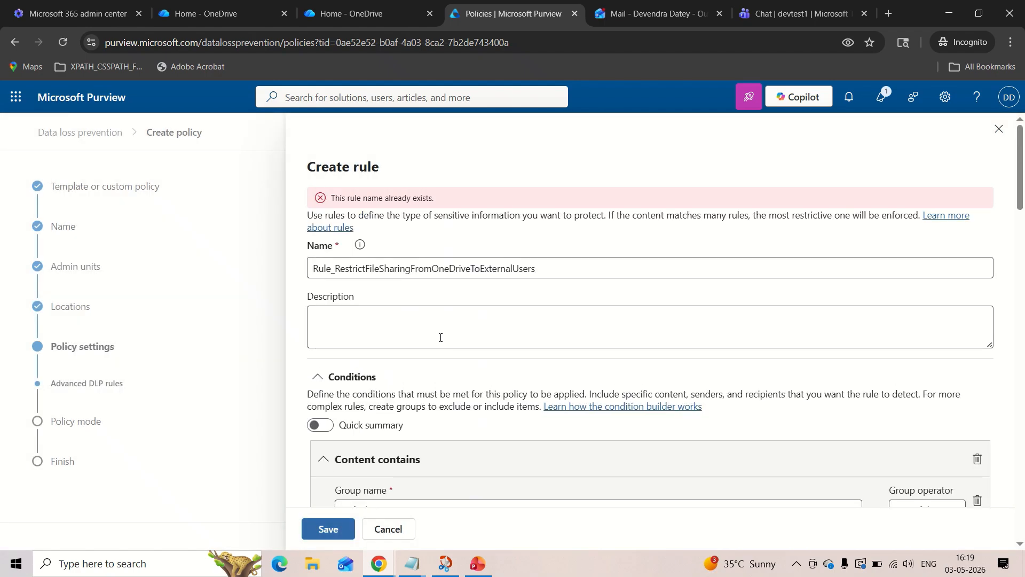
left_click(557, 270)
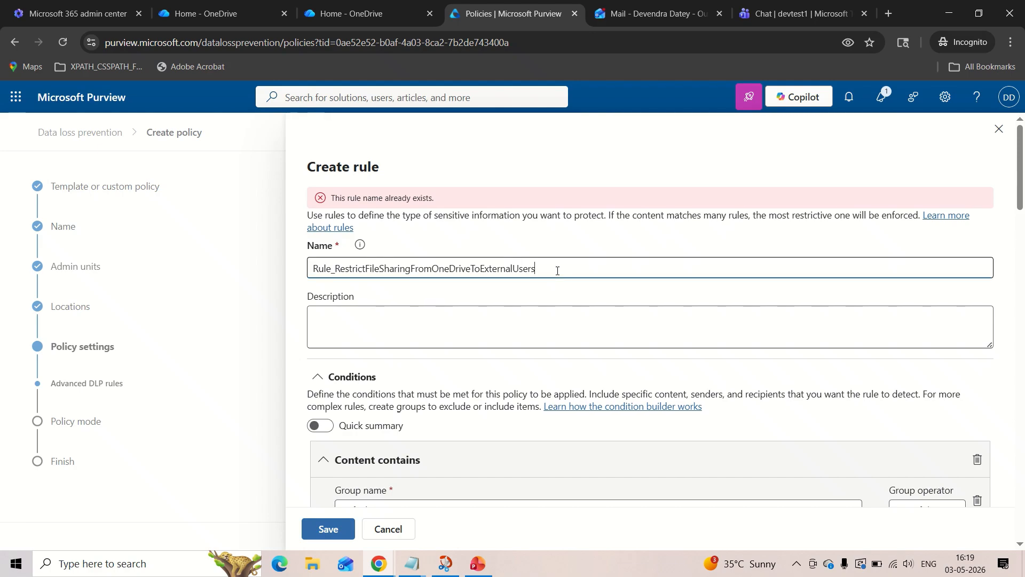
type("1")
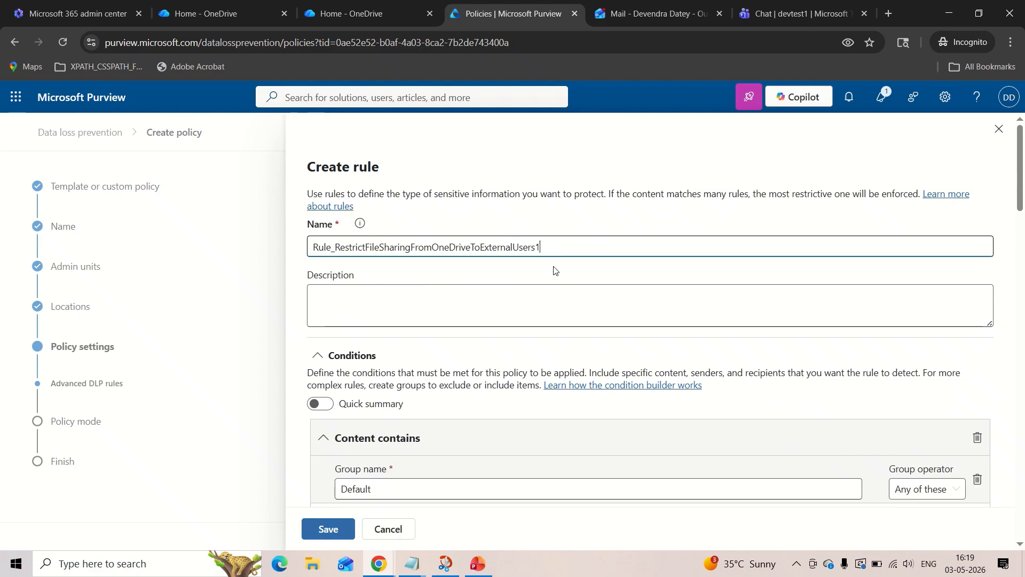
scroll(556, 269, "down", 15)
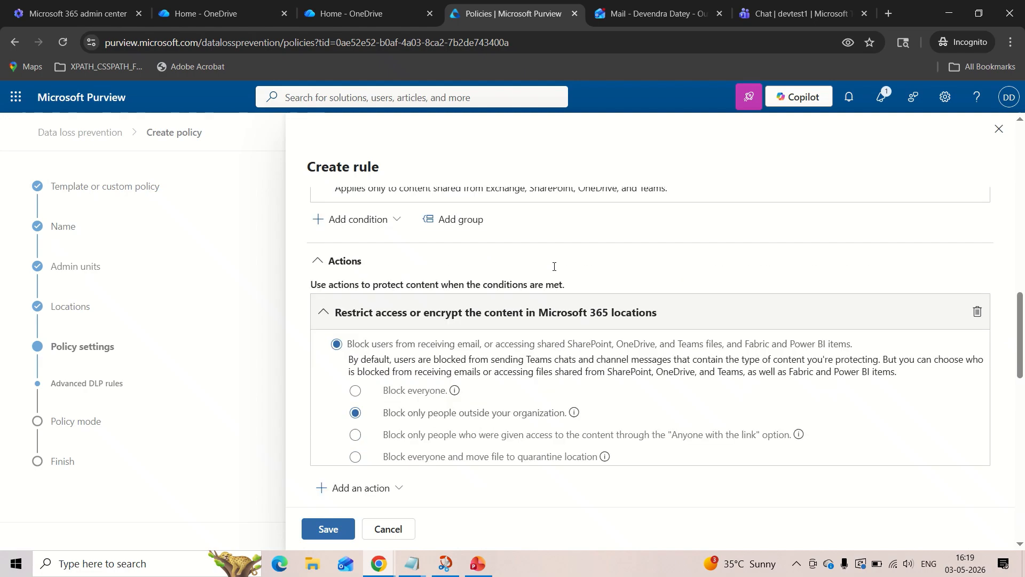
scroll(554, 266, "down", 15)
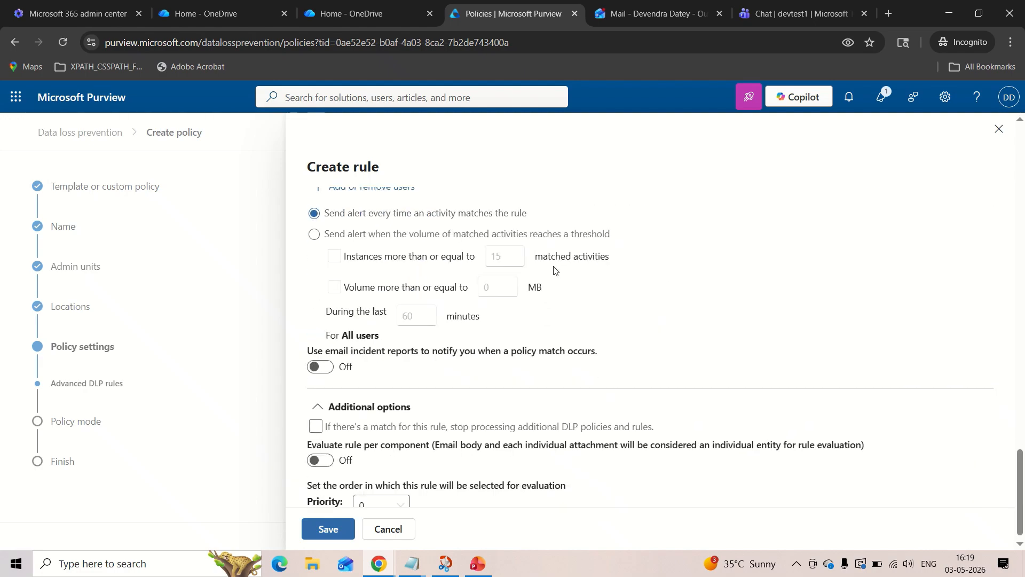
left_click(329, 529)
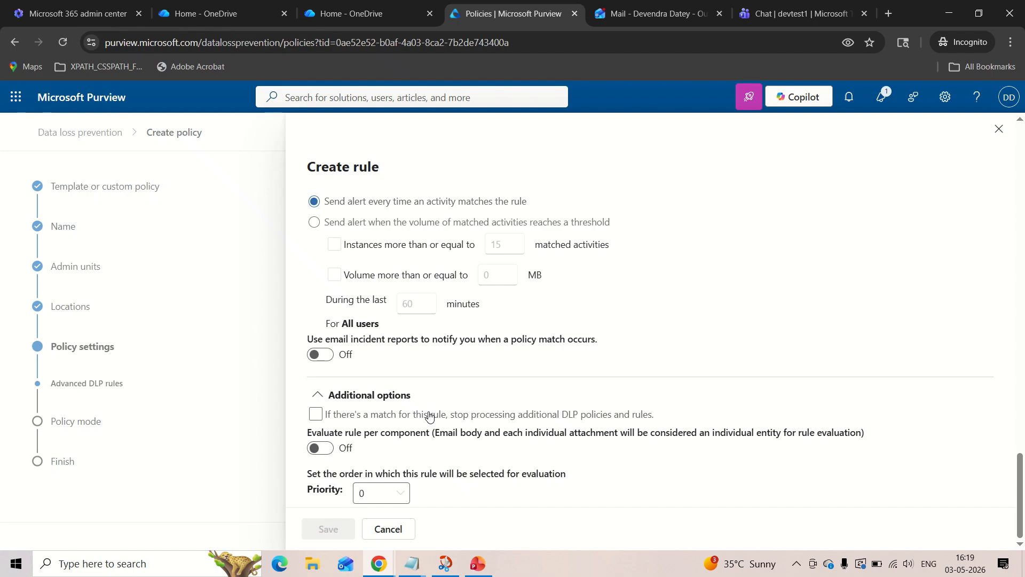
Review the conditions and actions summarized for the saved rule.
scroll(490, 337, "down", 2)
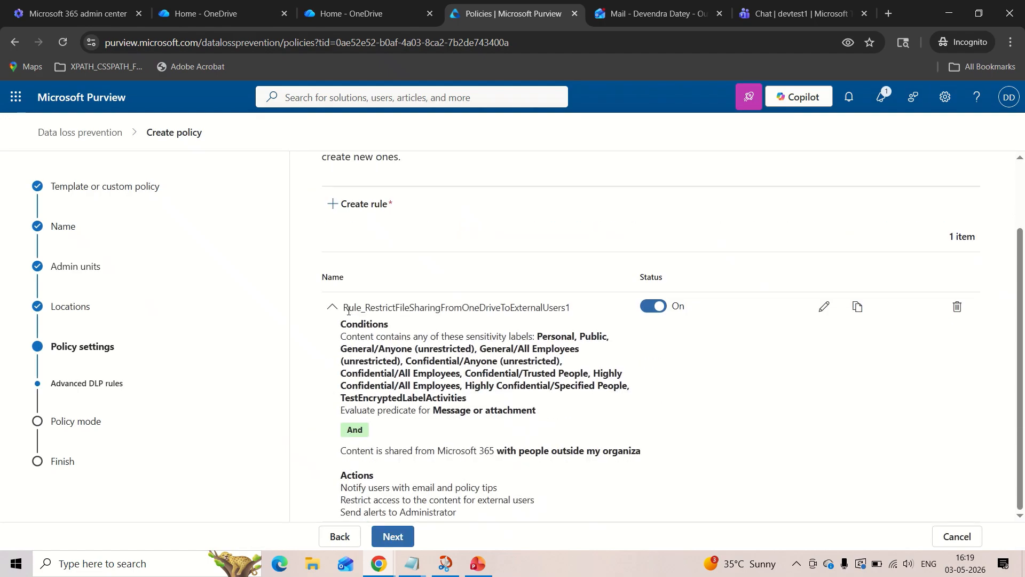
left_click_drag(344, 308, 552, 412)
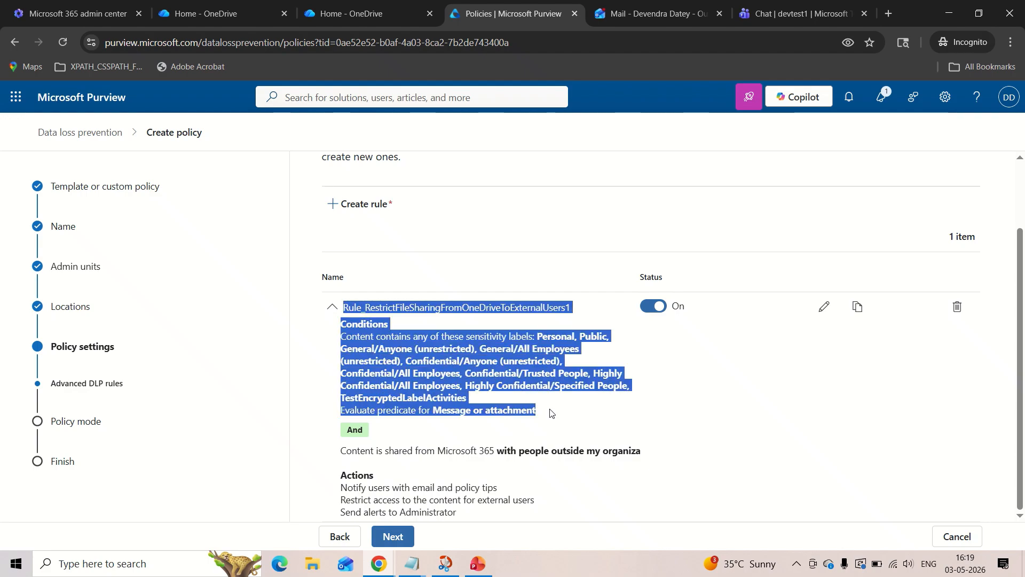
left_click(552, 412)
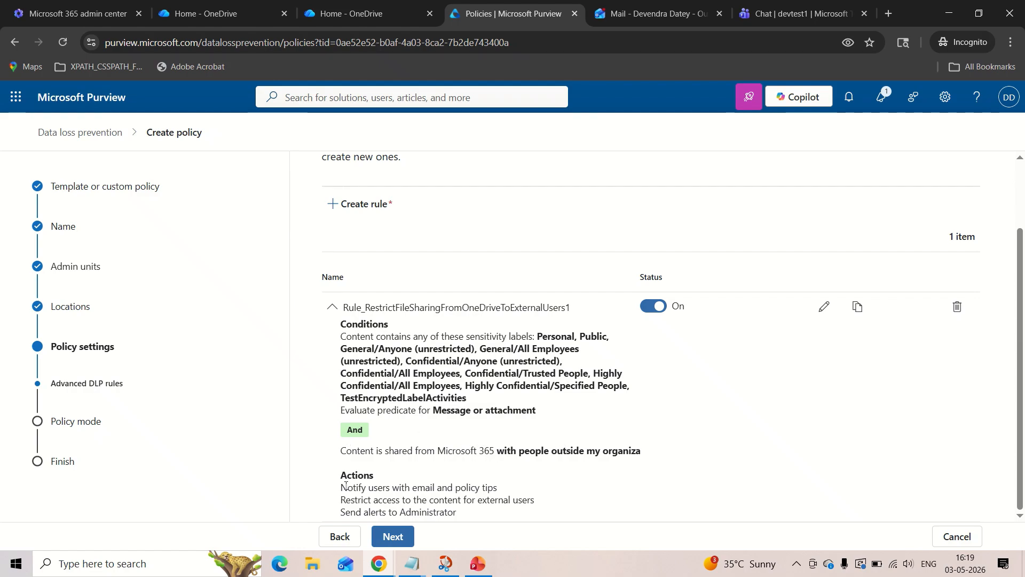
left_click_drag(340, 487, 457, 517)
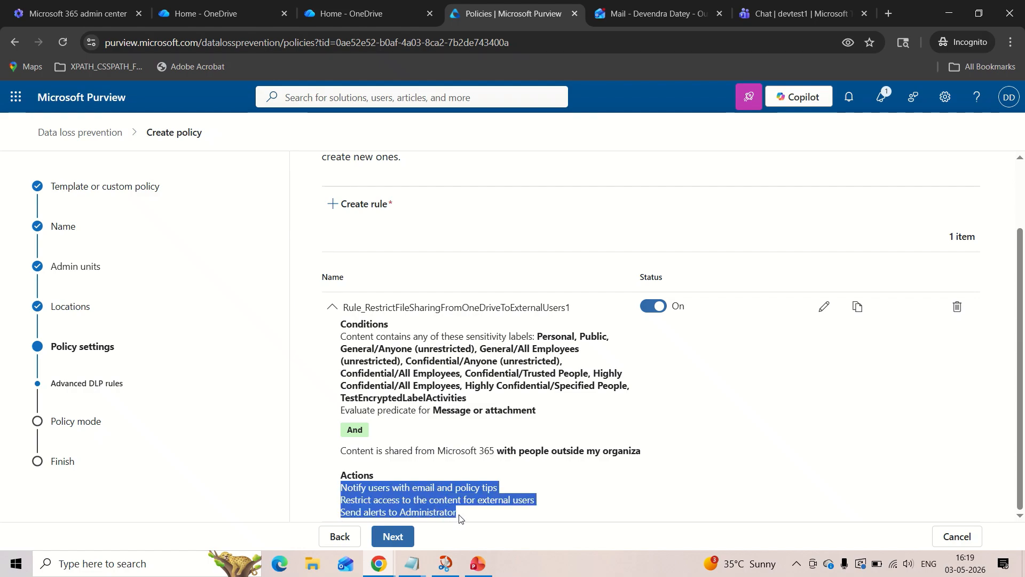
left_click(426, 502)
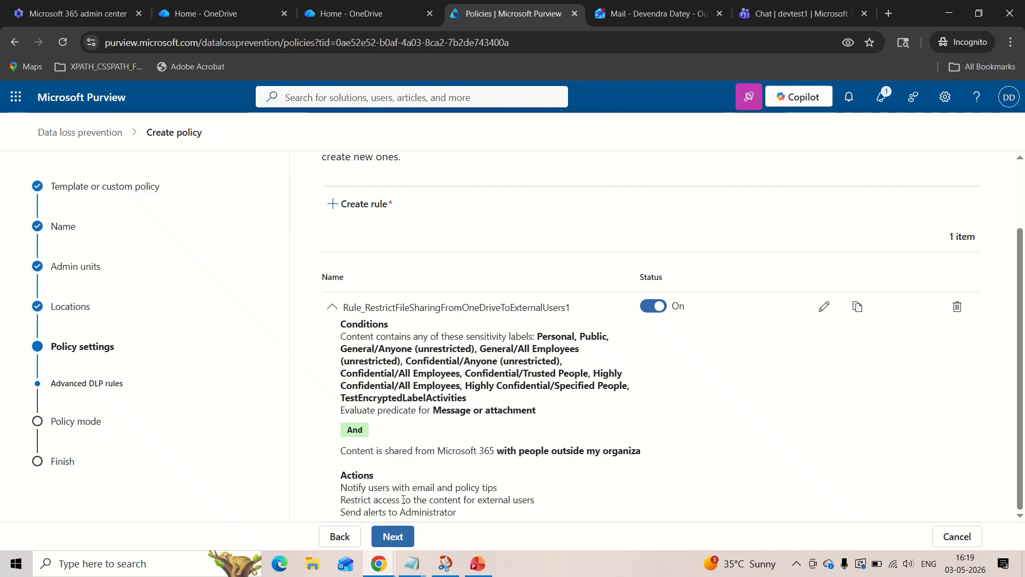
left_click_drag(403, 500, 544, 502)
left_click(544, 502)
Continue to the policy mode settings, choose to turn the policy on immediately, and proceed to the final review.
left_click(385, 538)
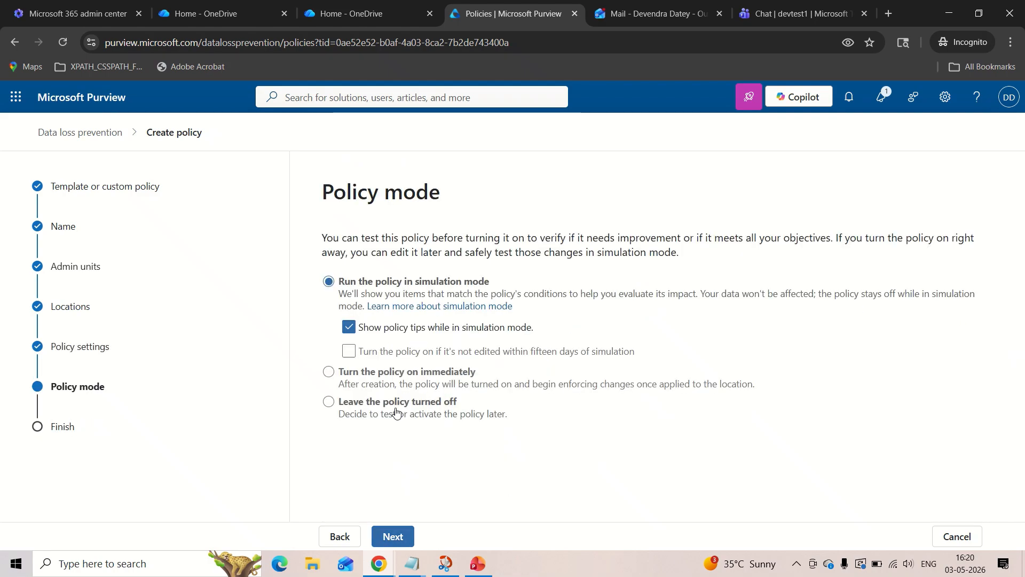
left_click(382, 373)
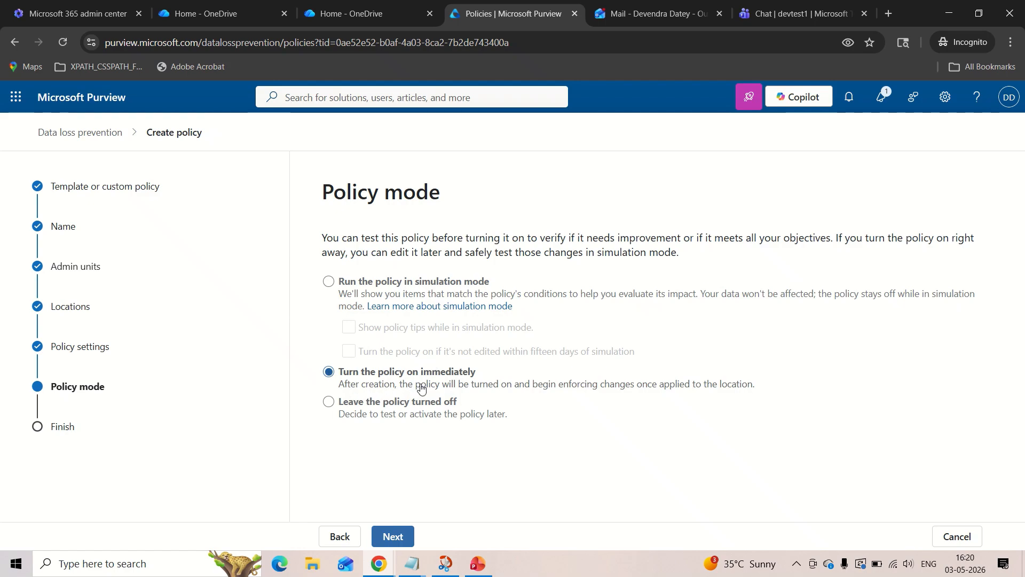
left_click(390, 285)
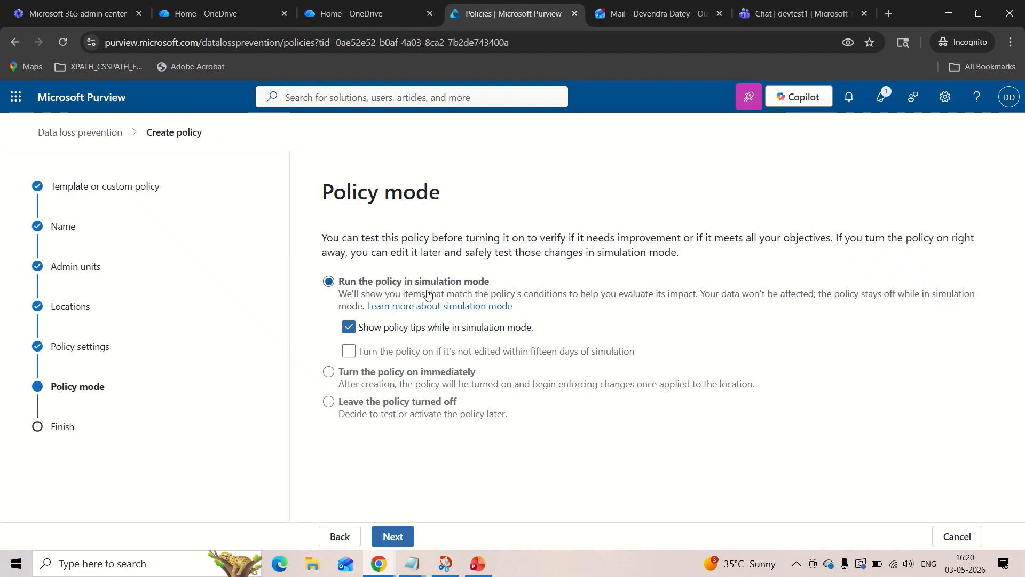
left_click(329, 373)
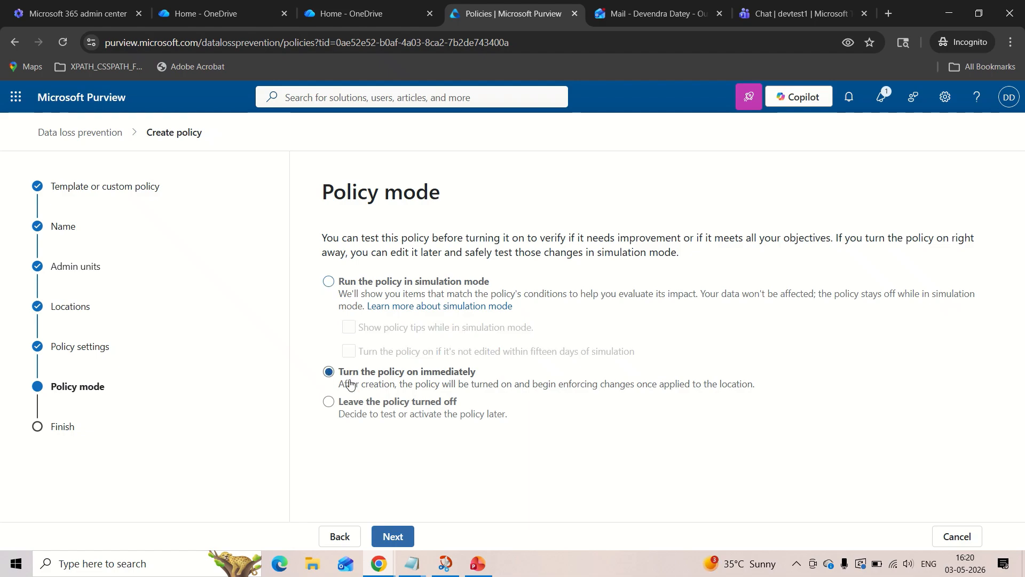
left_click(390, 538)
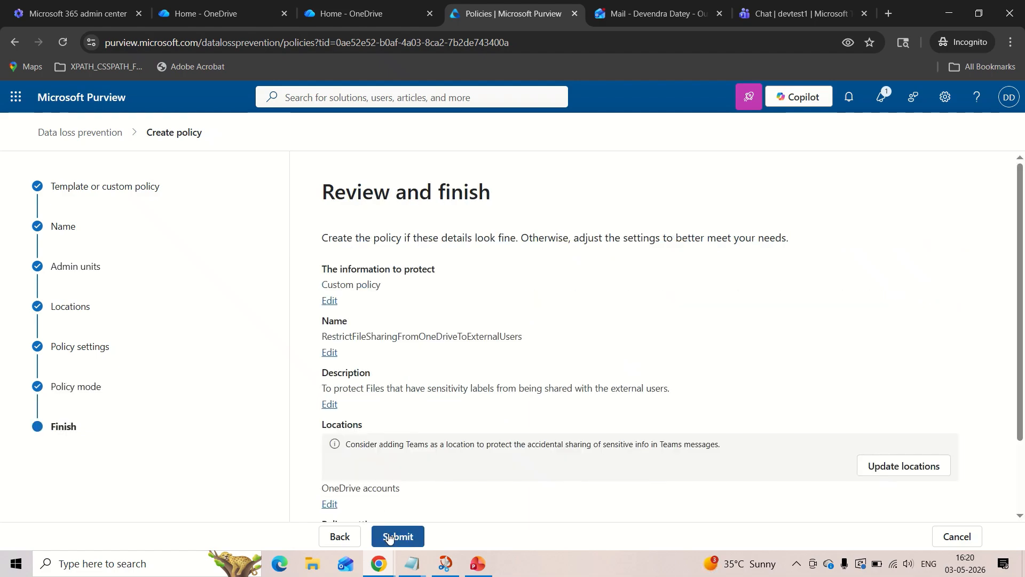
Review the policy details, submit the new policy, and finish the creation wizard.
scroll(466, 384, "down", 2)
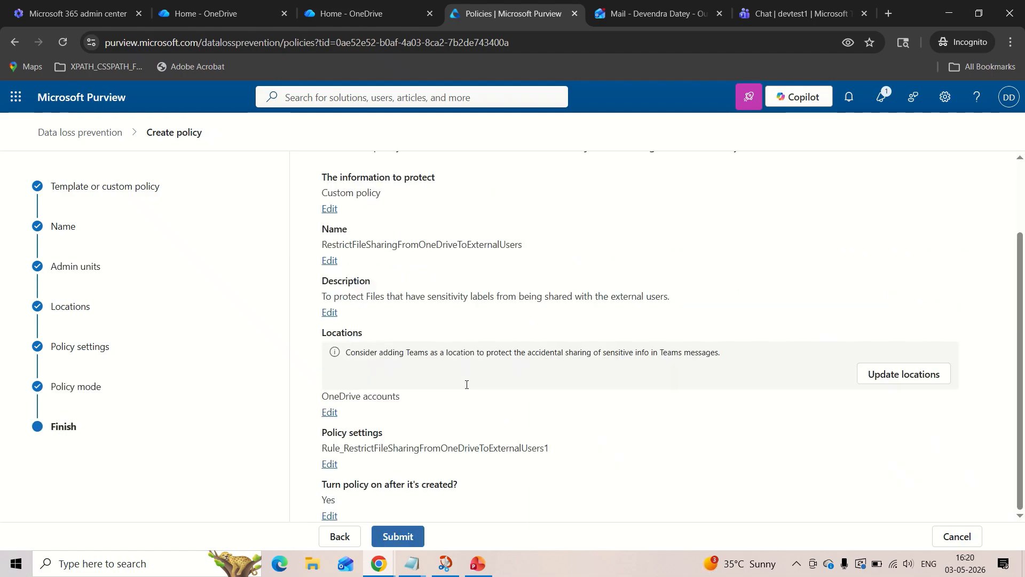
left_click(410, 537)
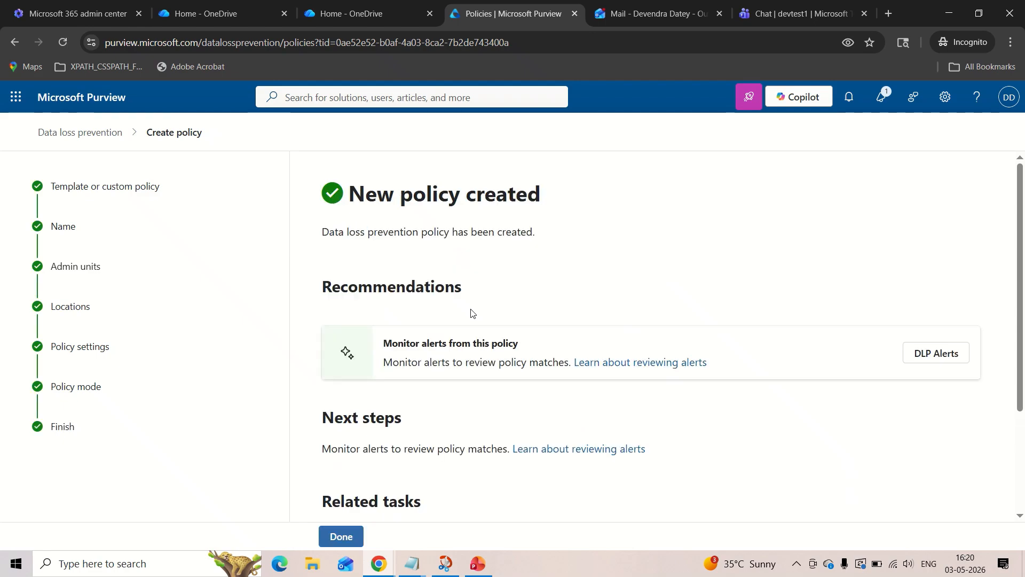
scroll(471, 314, "down", 3)
left_click(342, 536)
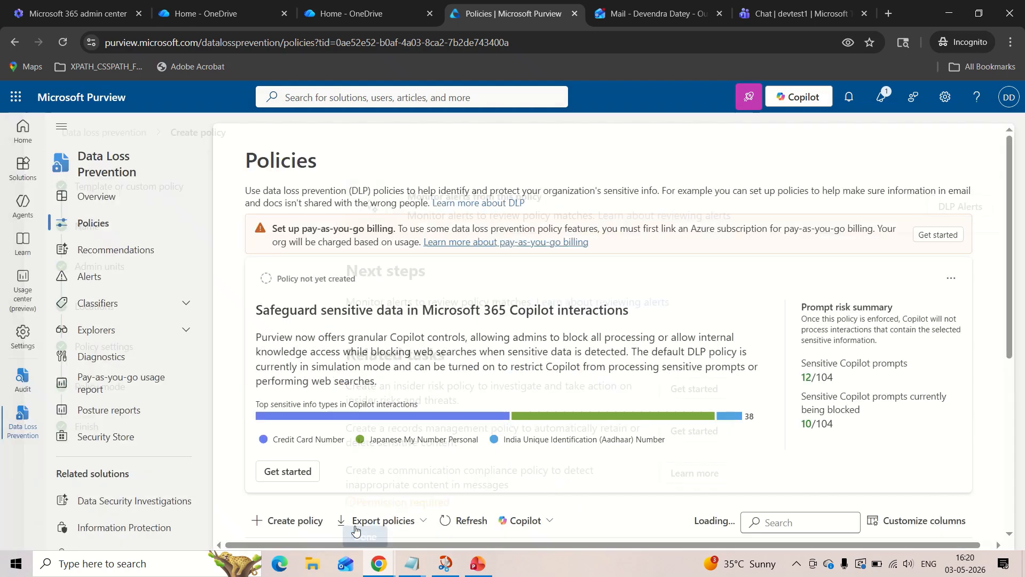
Examine the details of the existing OneDrive external sharing policy with priority 7 in the policies list, and close them.
scroll(430, 347, "down", 5)
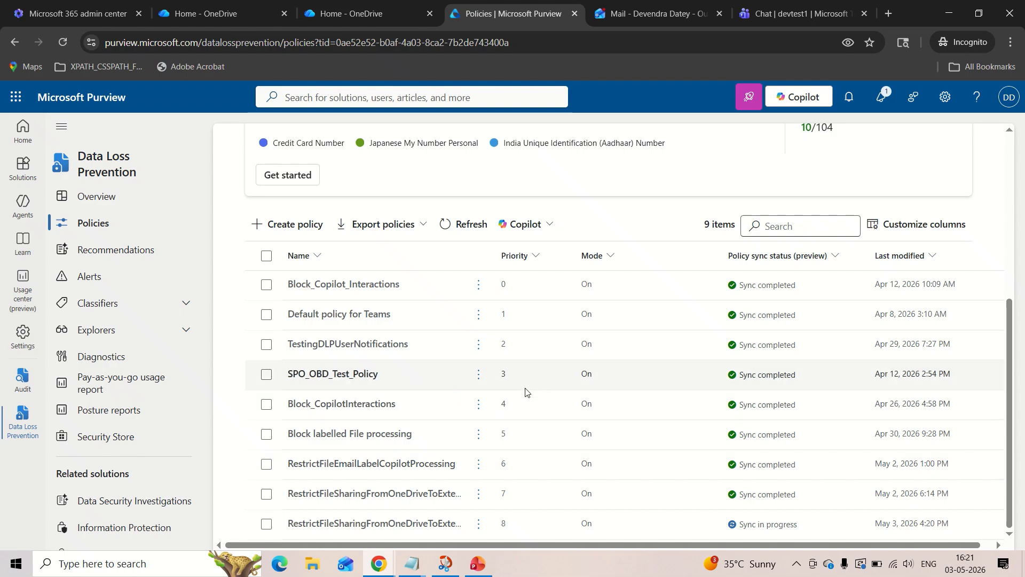
left_click(390, 498)
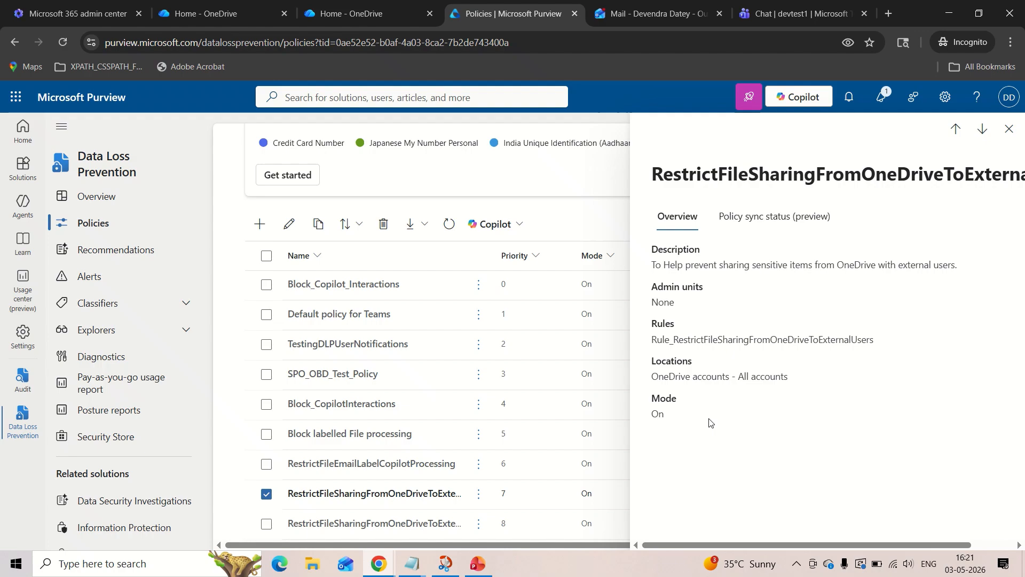
left_click(1012, 134)
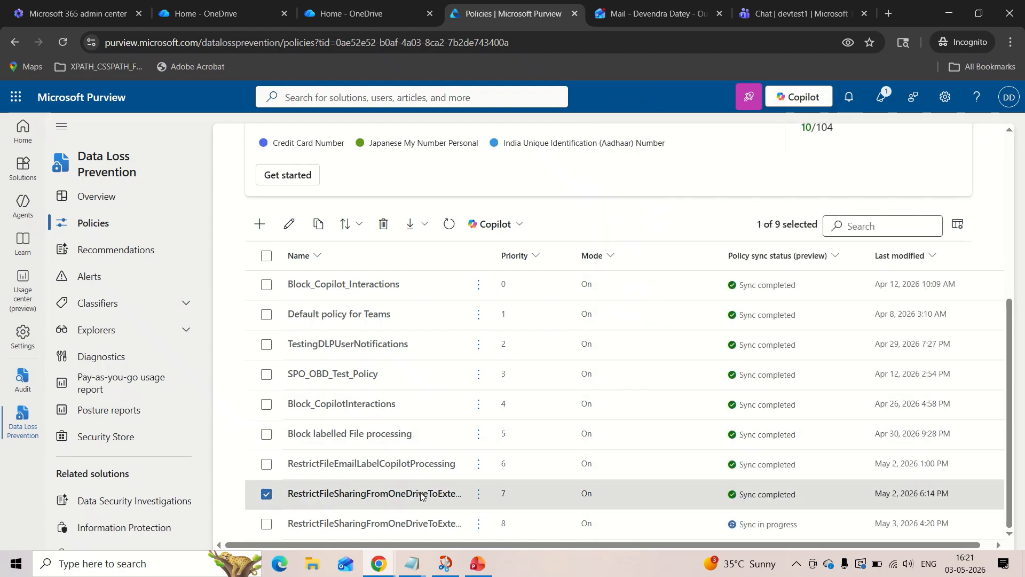
scroll(457, 318, "up", 5)
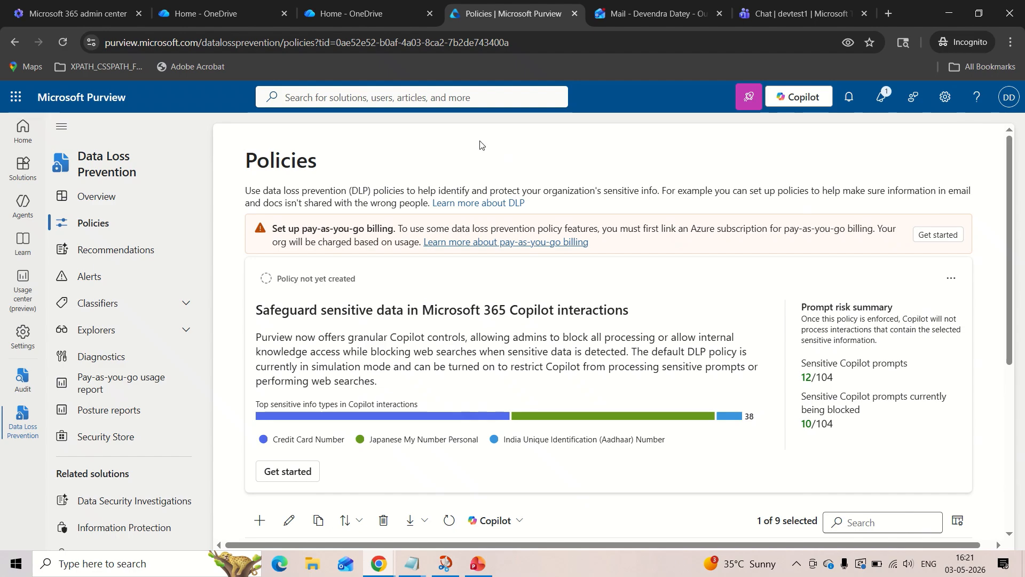
Switch to OneDrive and open the recent document "RMS owner testing doc 2" to check its sensitivity label indicator.
left_click(380, 15)
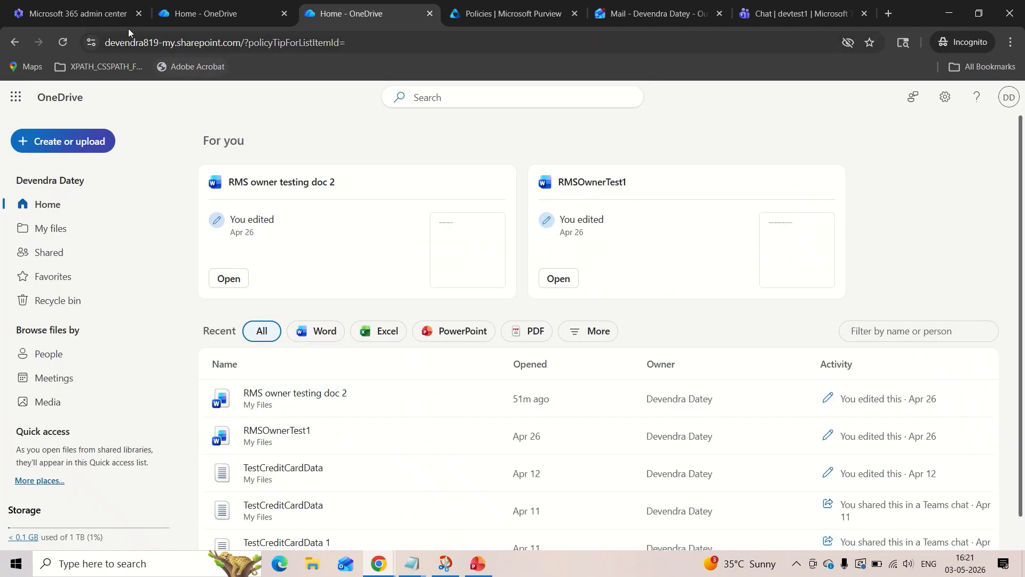
left_click(101, 18)
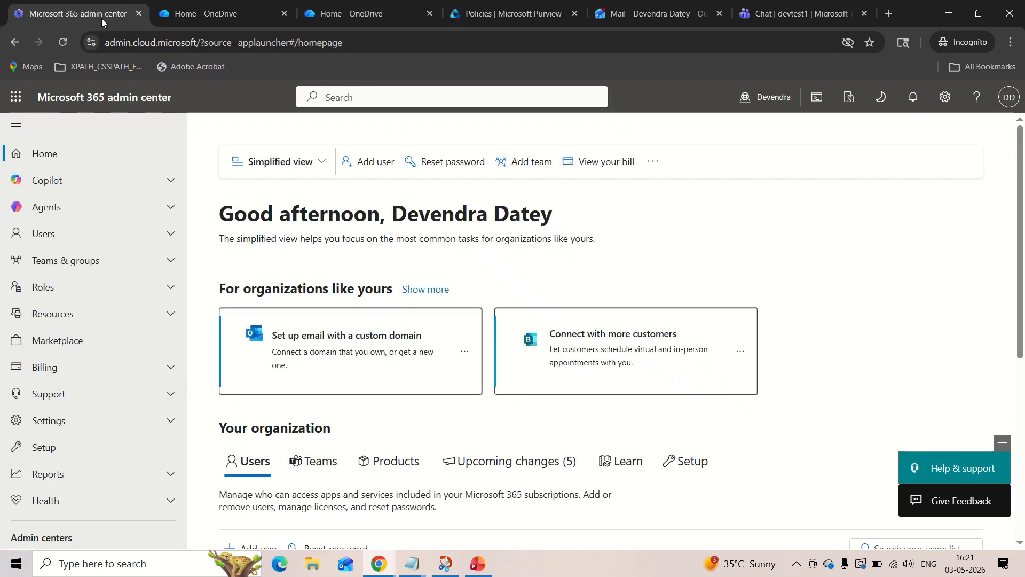
left_click(15, 98)
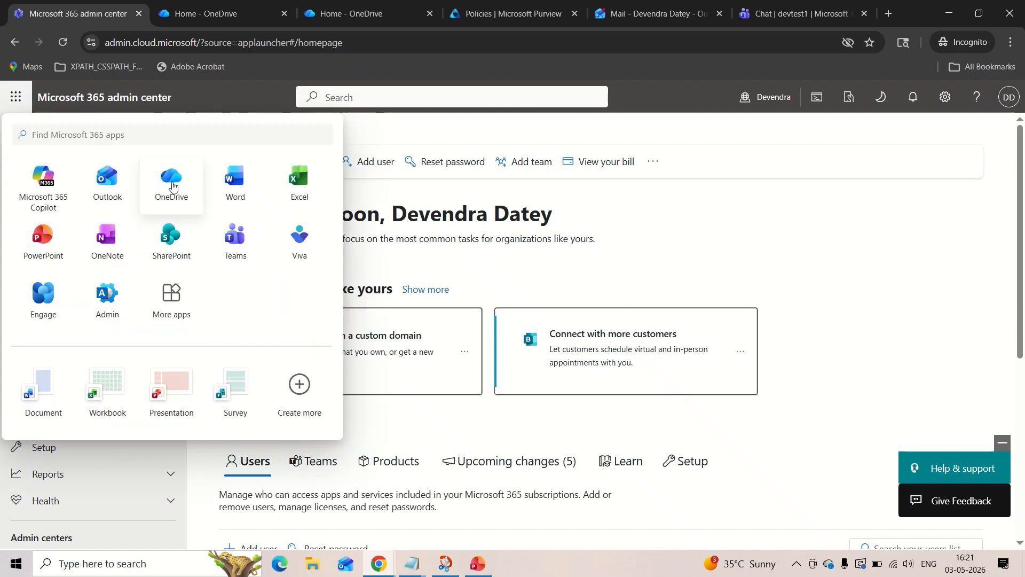
left_click(327, 15)
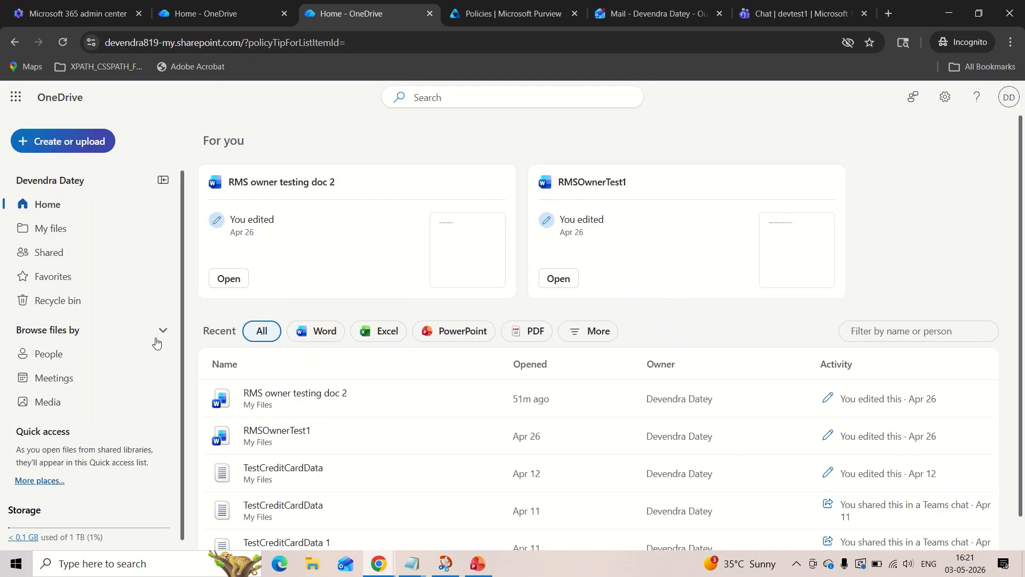
left_click(324, 399)
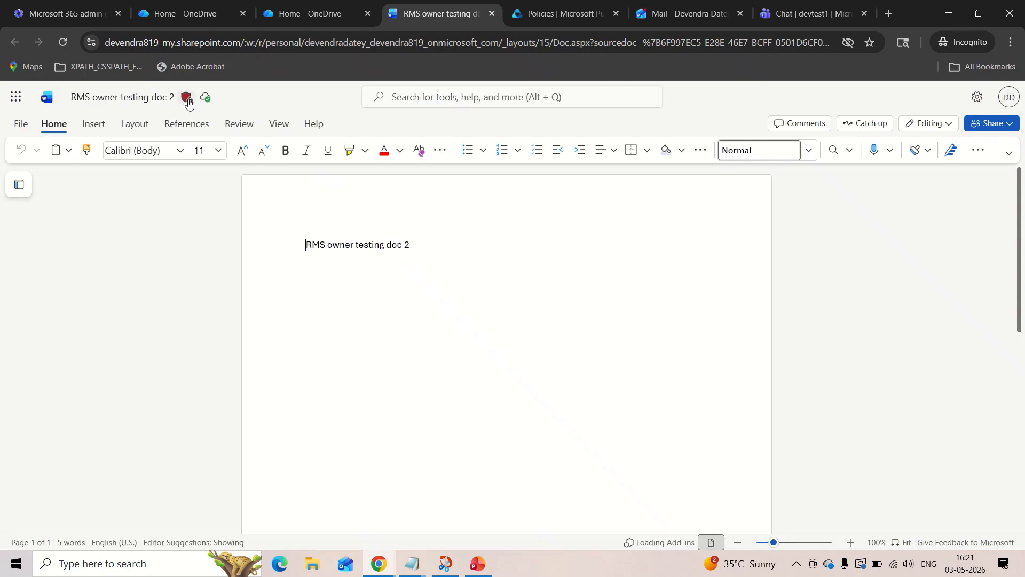
mouse_move(188, 100)
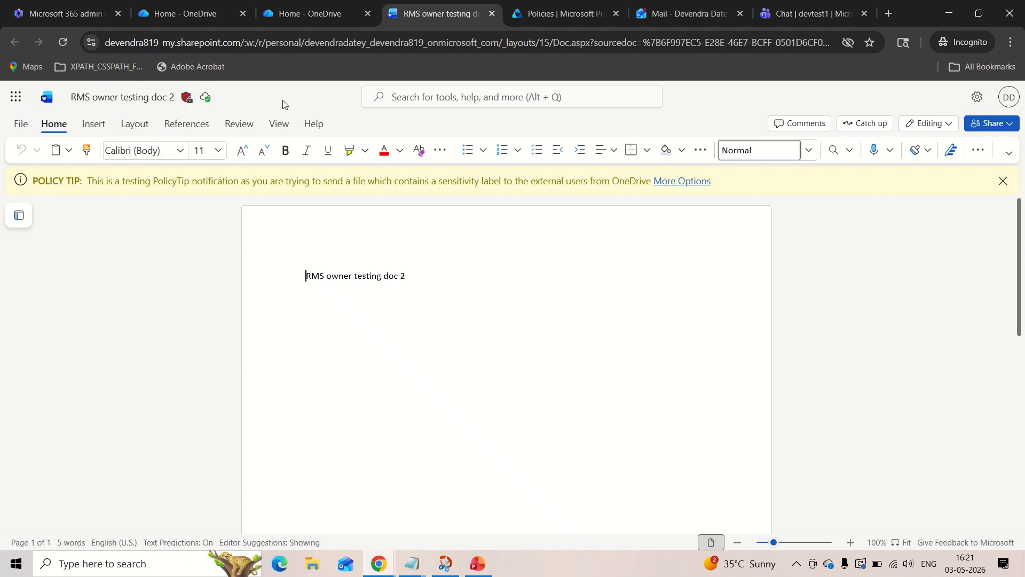
Return to the OneDrive home page and open the sharing dialog for "RMS owner testing doc 2".
left_click(315, 12)
scroll(206, 322, "down", 1)
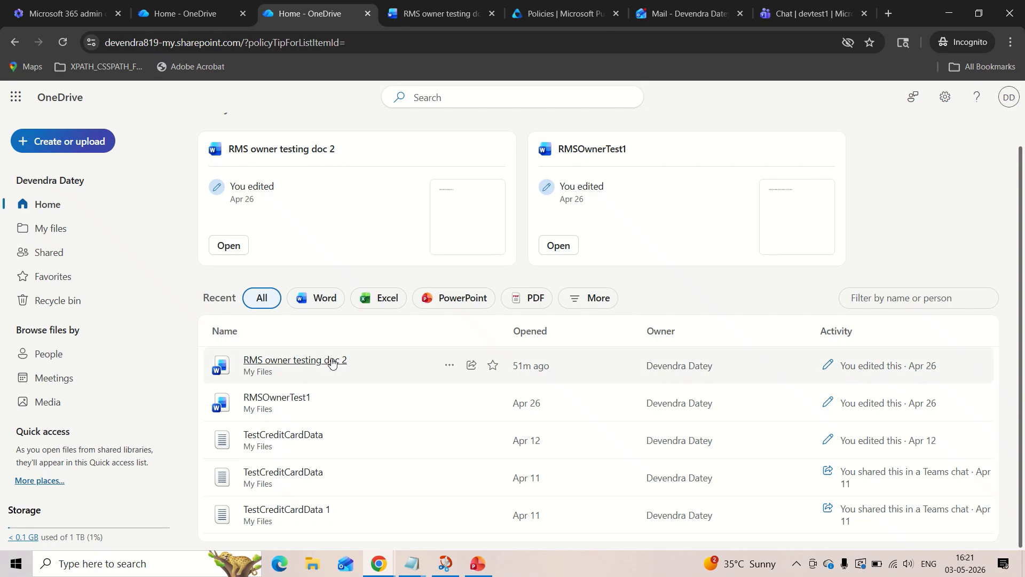
left_click(448, 368)
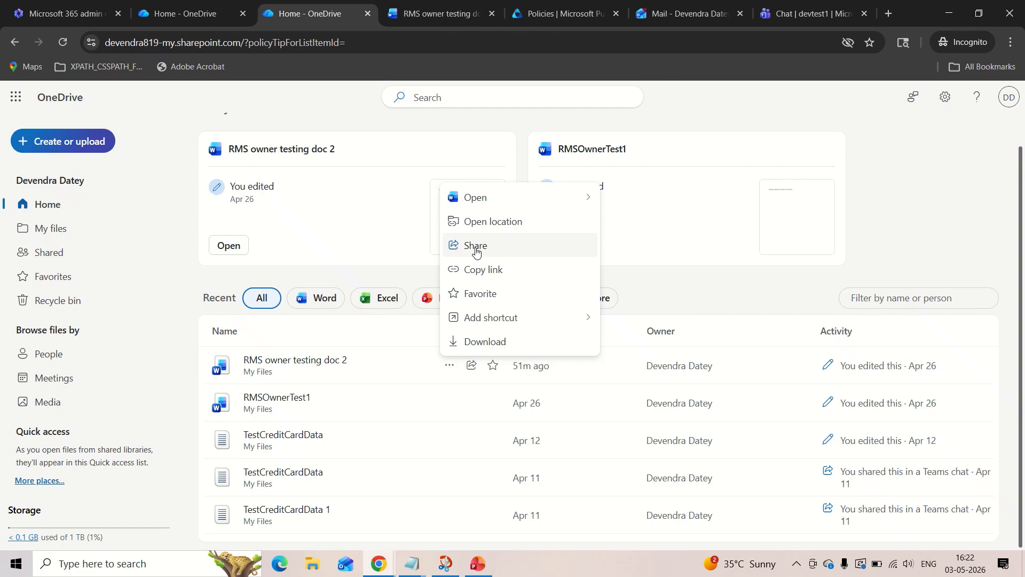
left_click(517, 251)
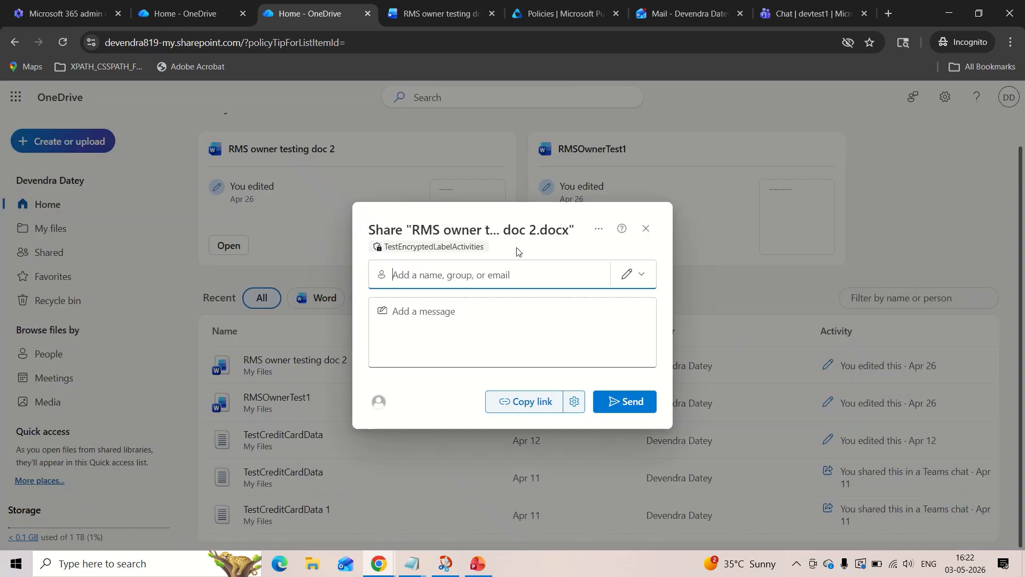
Add the suggested internal test account as a sharing recipient to check internal sharing, and remove it again.
left_click(484, 272)
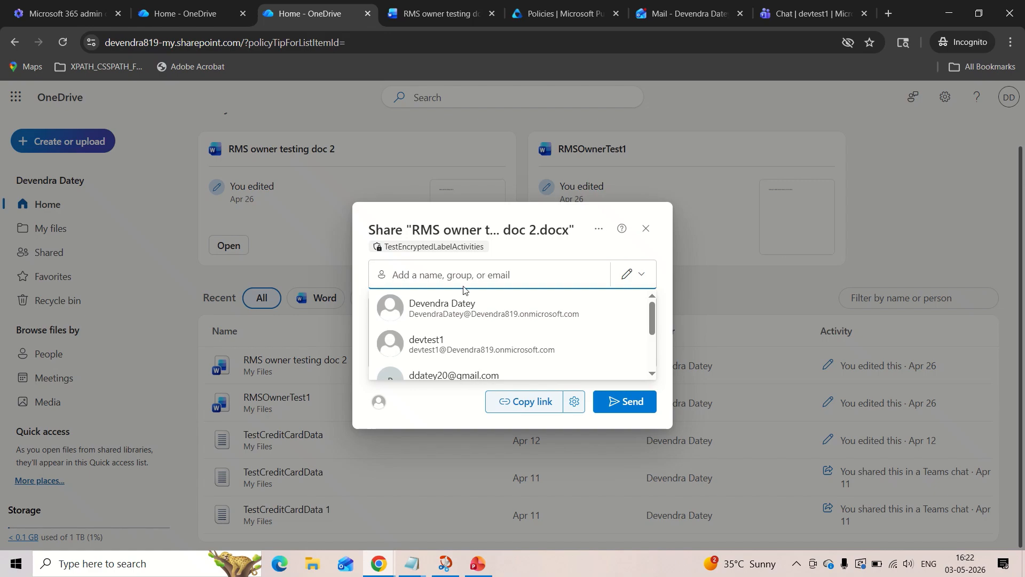
left_click(452, 346)
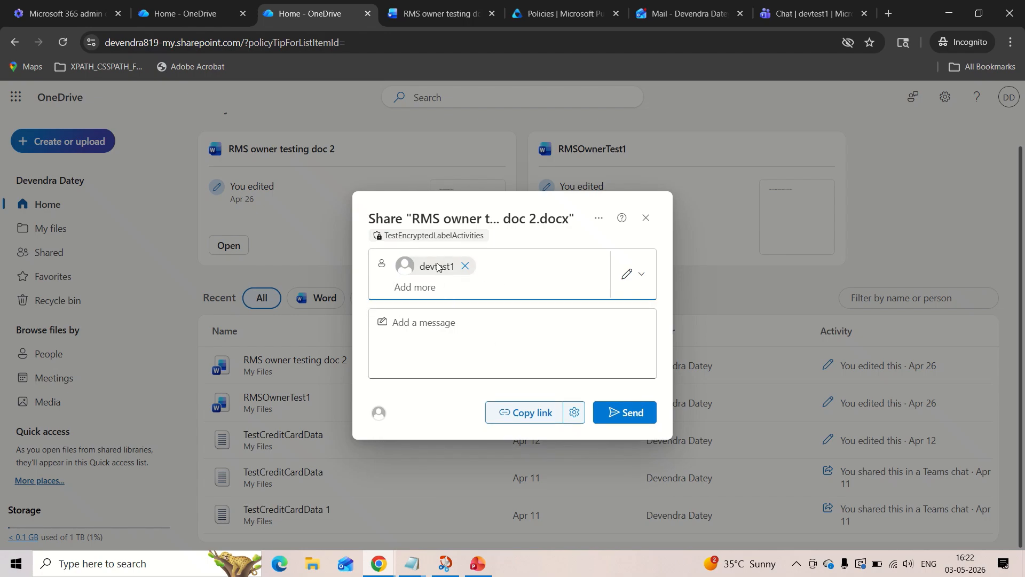
mouse_move(437, 267)
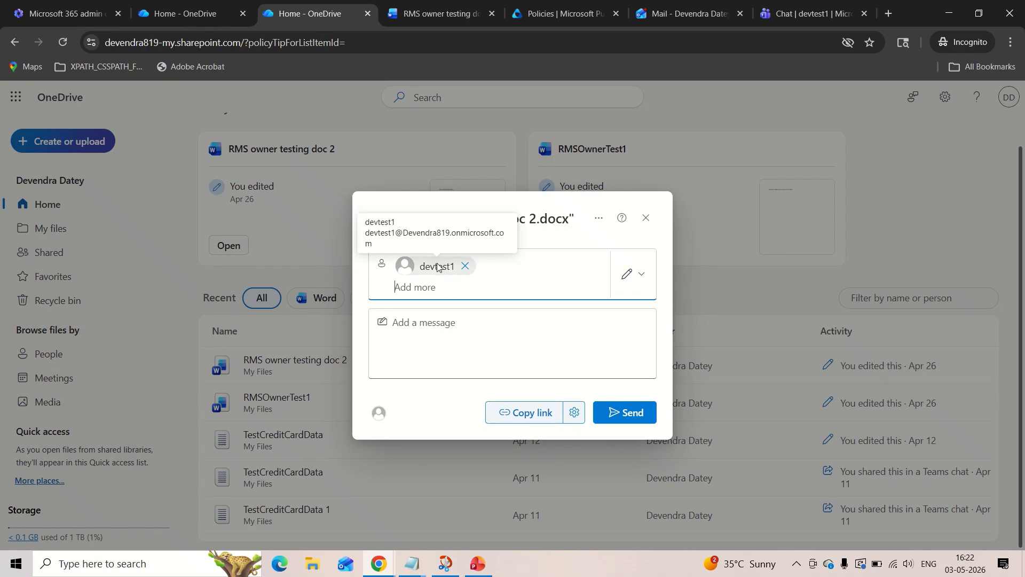
left_click(466, 266)
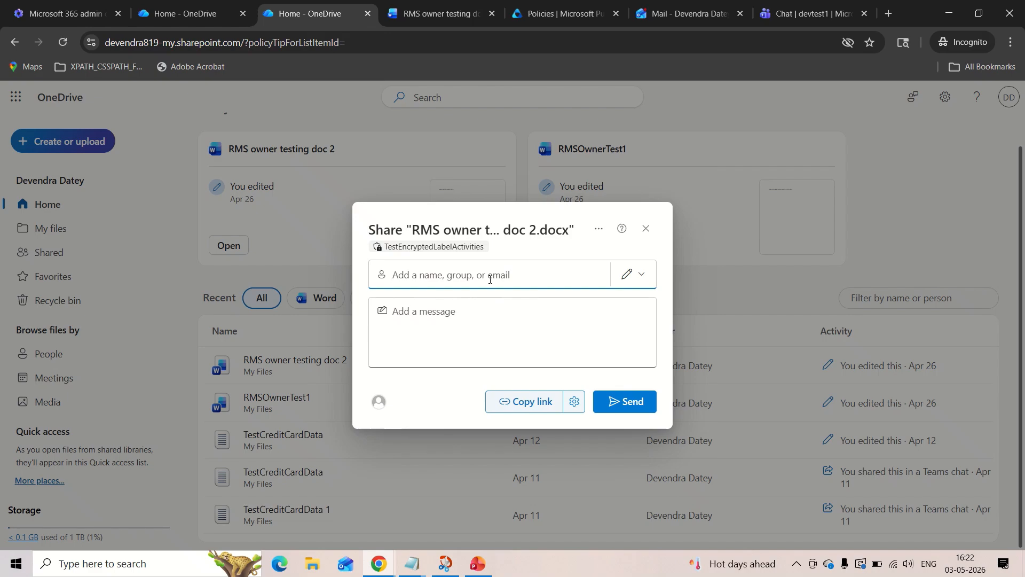
Enter the external recipient's Gmail address in the sharing dialog and add it as a recipient.
mouse_move(566, 6)
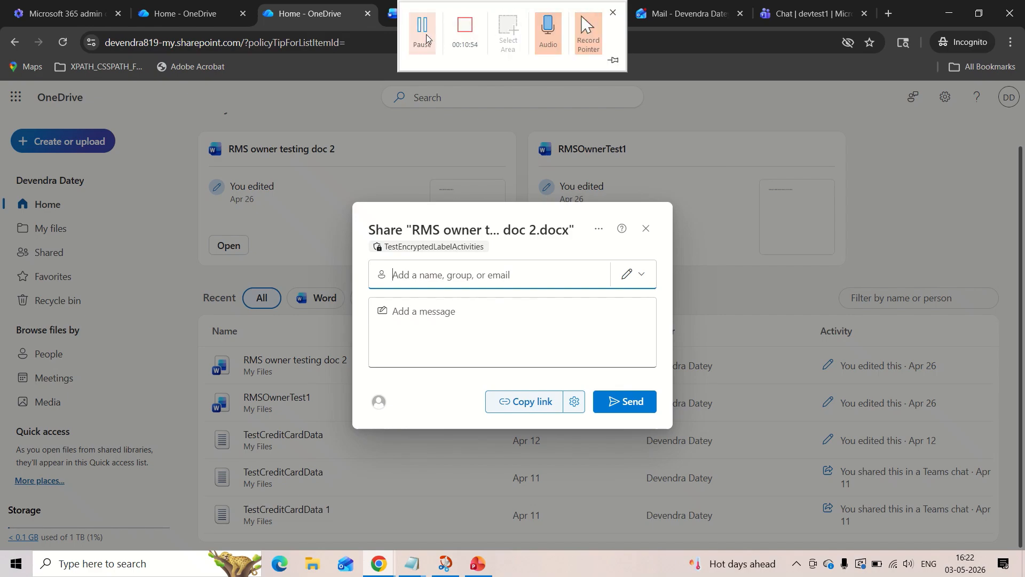
left_click(421, 274)
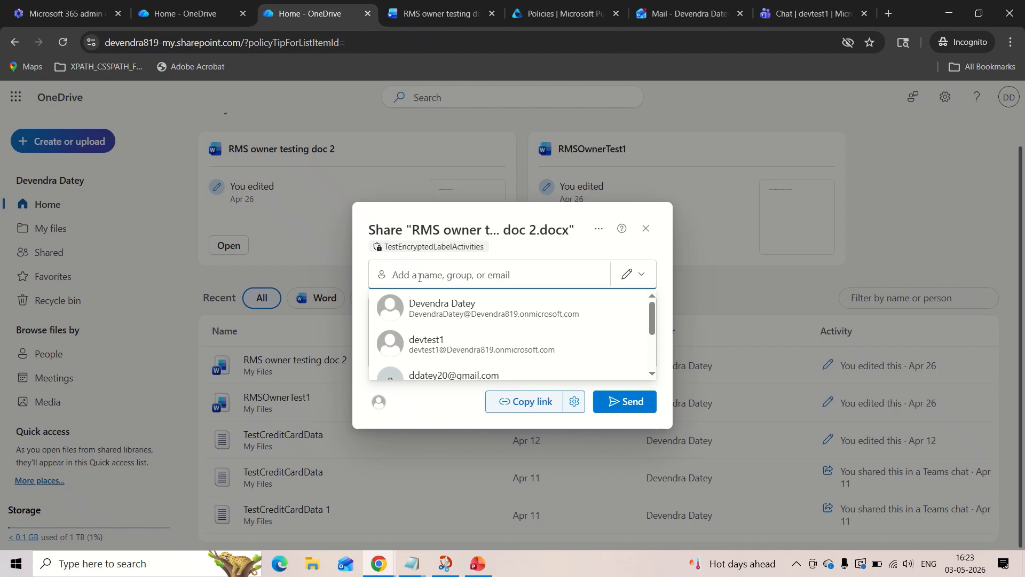
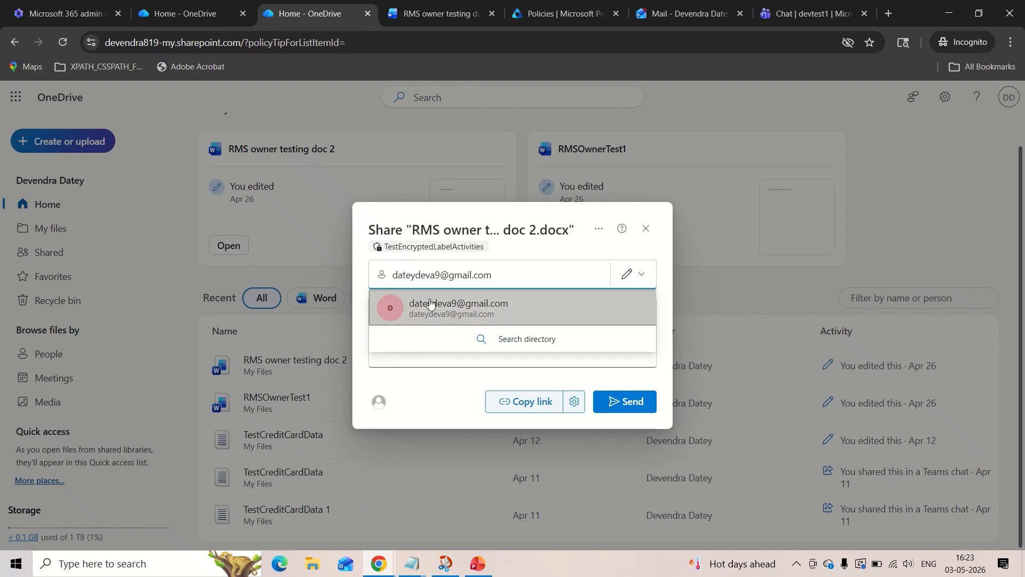
left_click(430, 298)
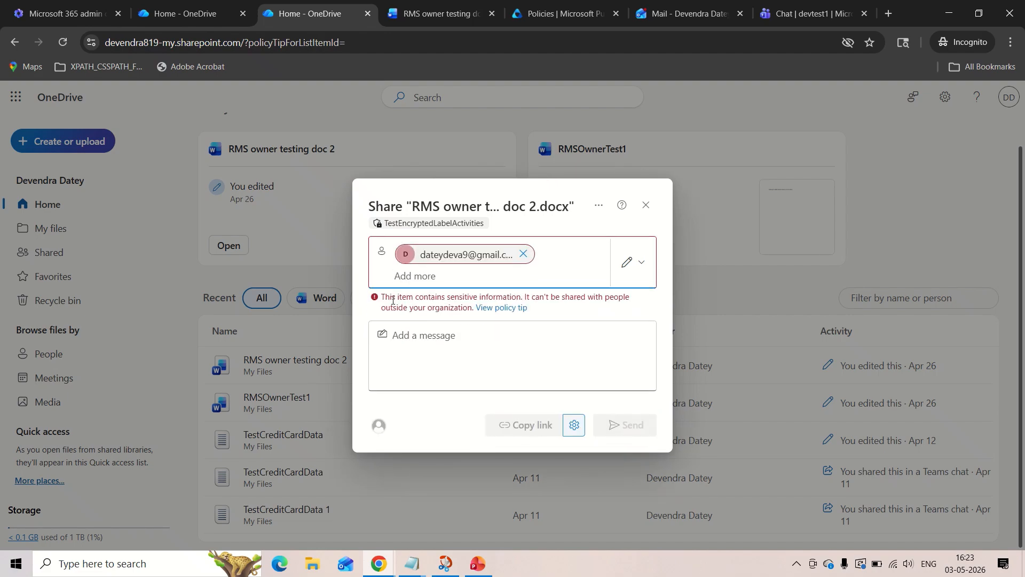
Read the external sharing restriction message, examine the policy tip details, and close them.
left_click_drag(381, 299, 476, 308)
left_click(436, 301)
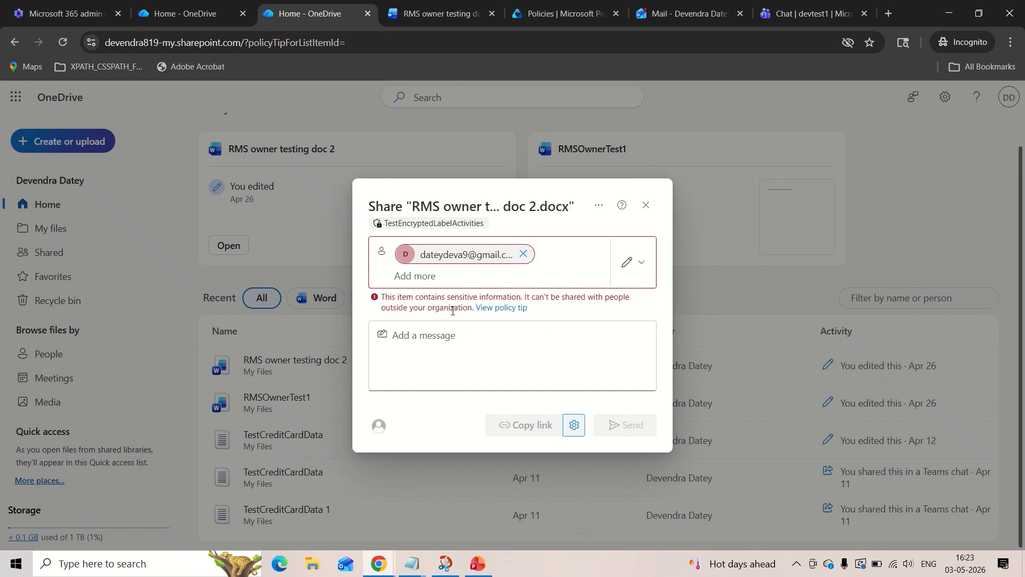
left_click(504, 308)
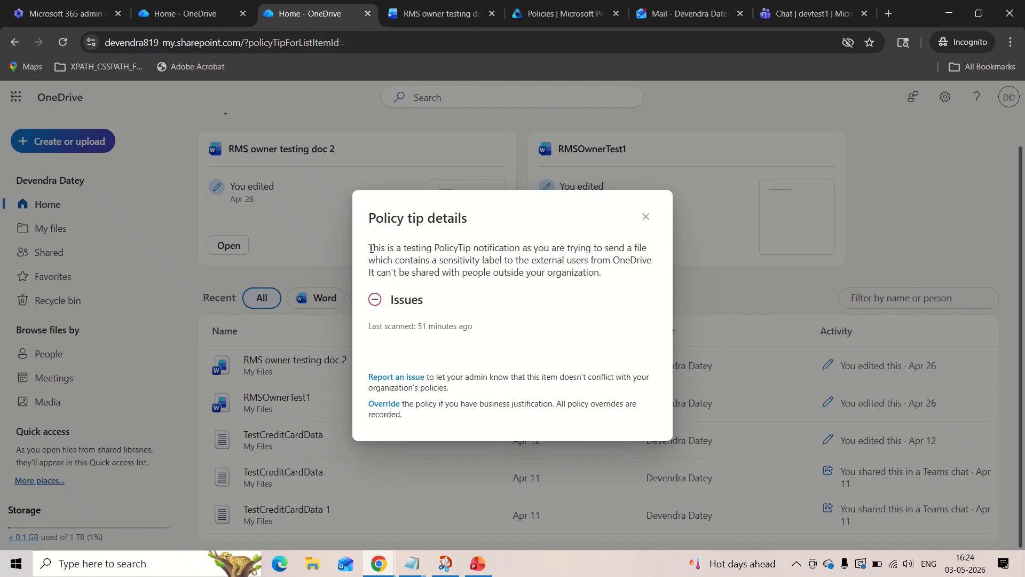
left_click_drag(371, 248, 612, 263)
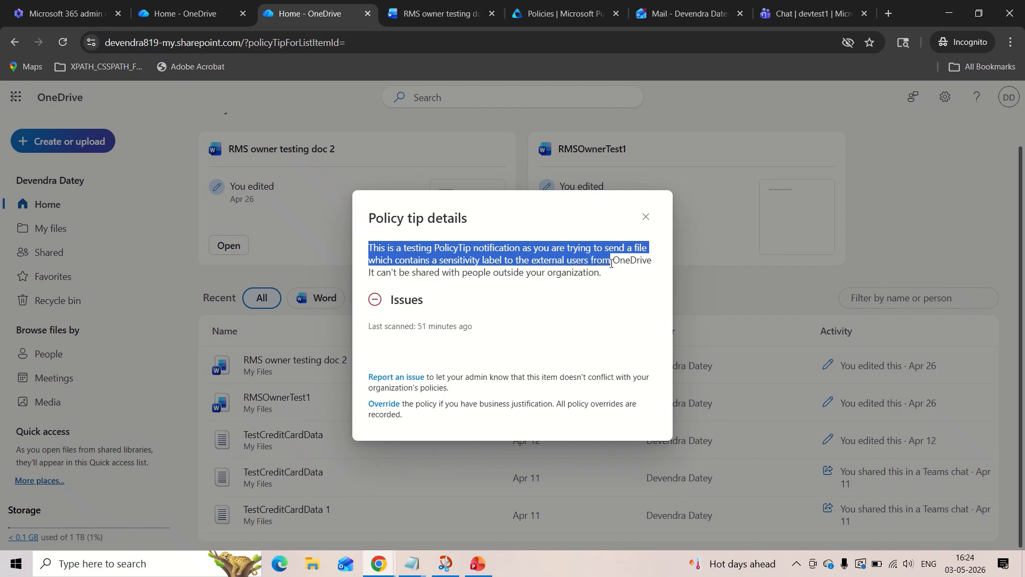
left_click(613, 264)
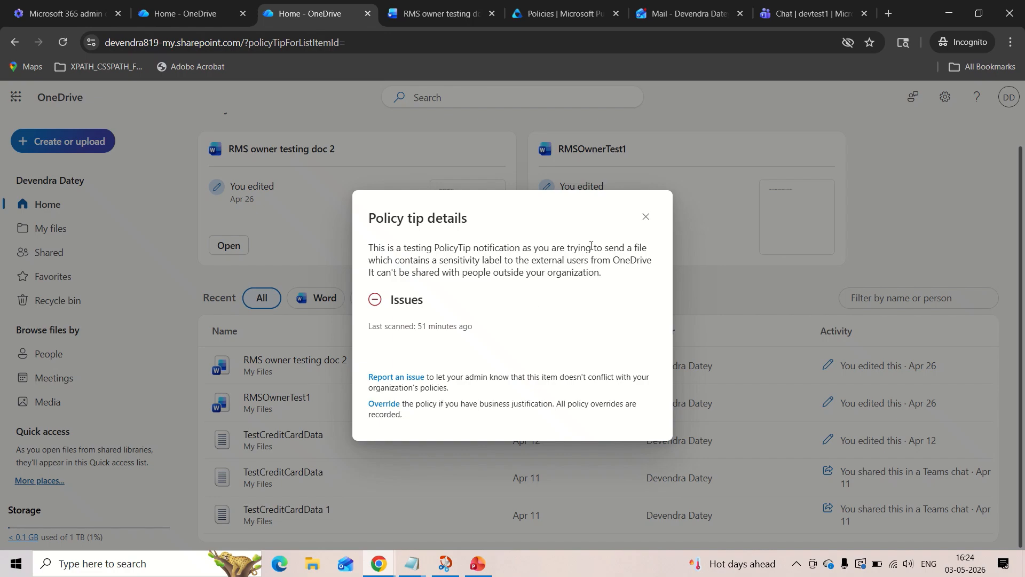
left_click(646, 217)
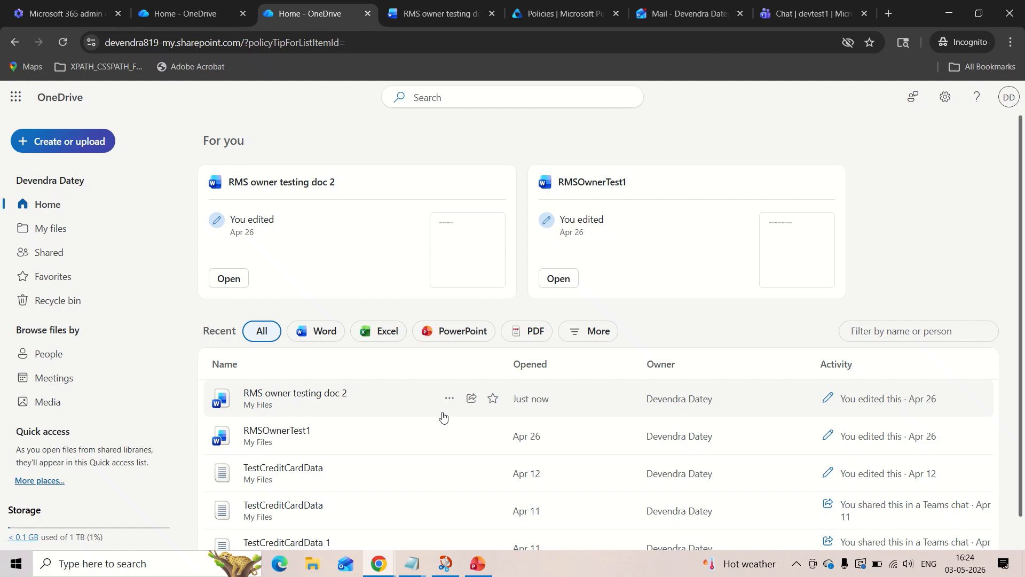
mouse_move(562, 2)
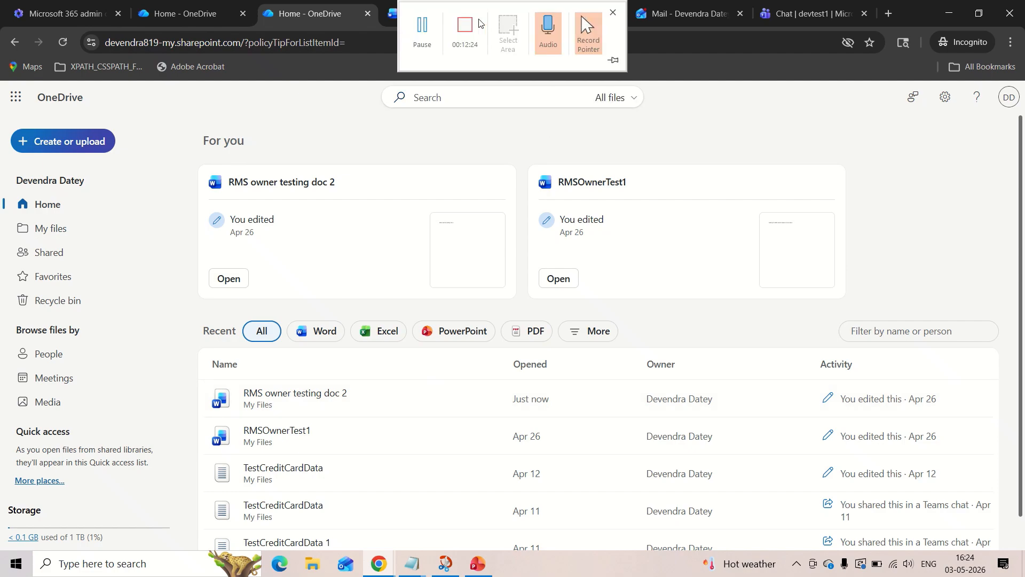